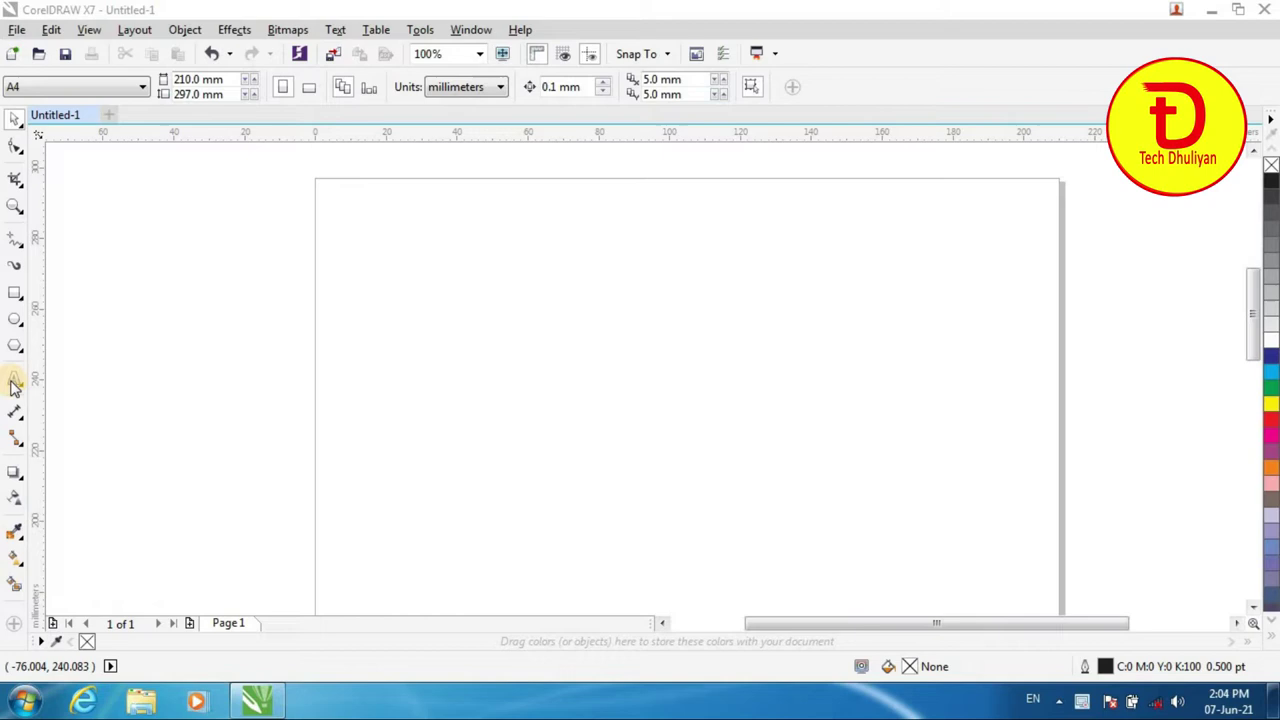
Step: Add artistic text reading "WEST BENGAL BOARD OF COMPUTER EDUCATION" starting near the page's left edge
click(15, 383)
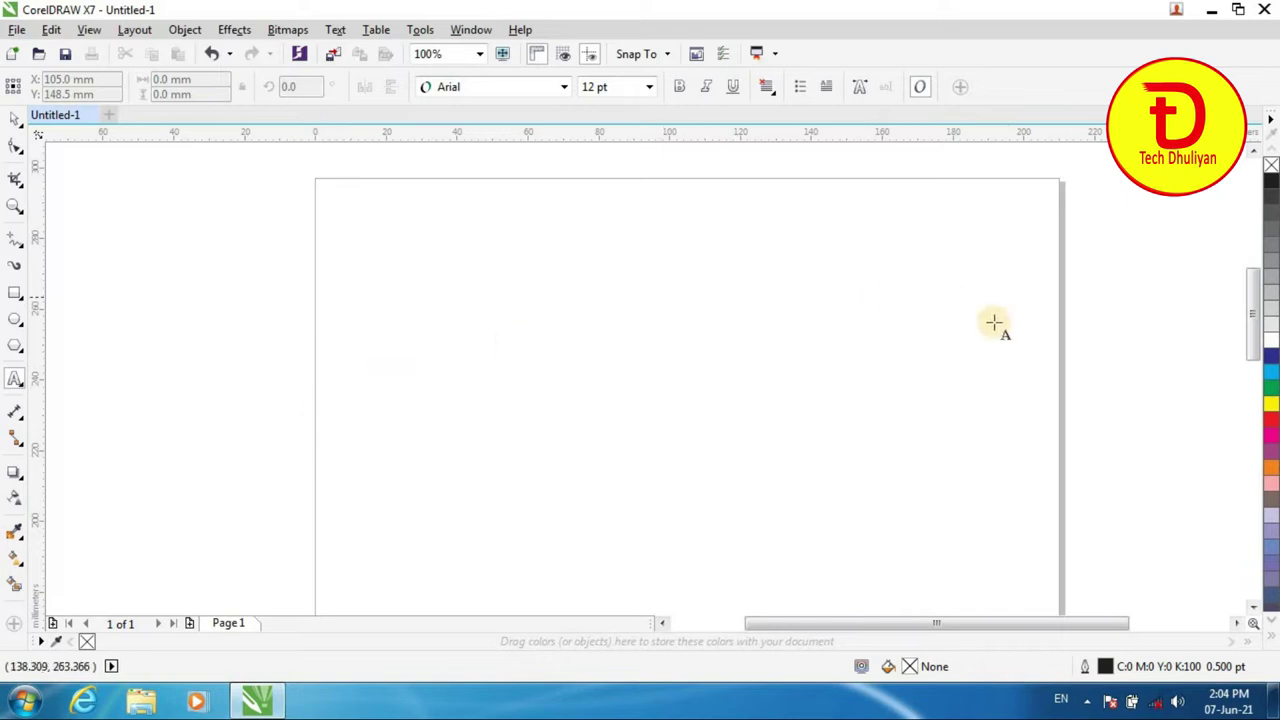
click(333, 432)
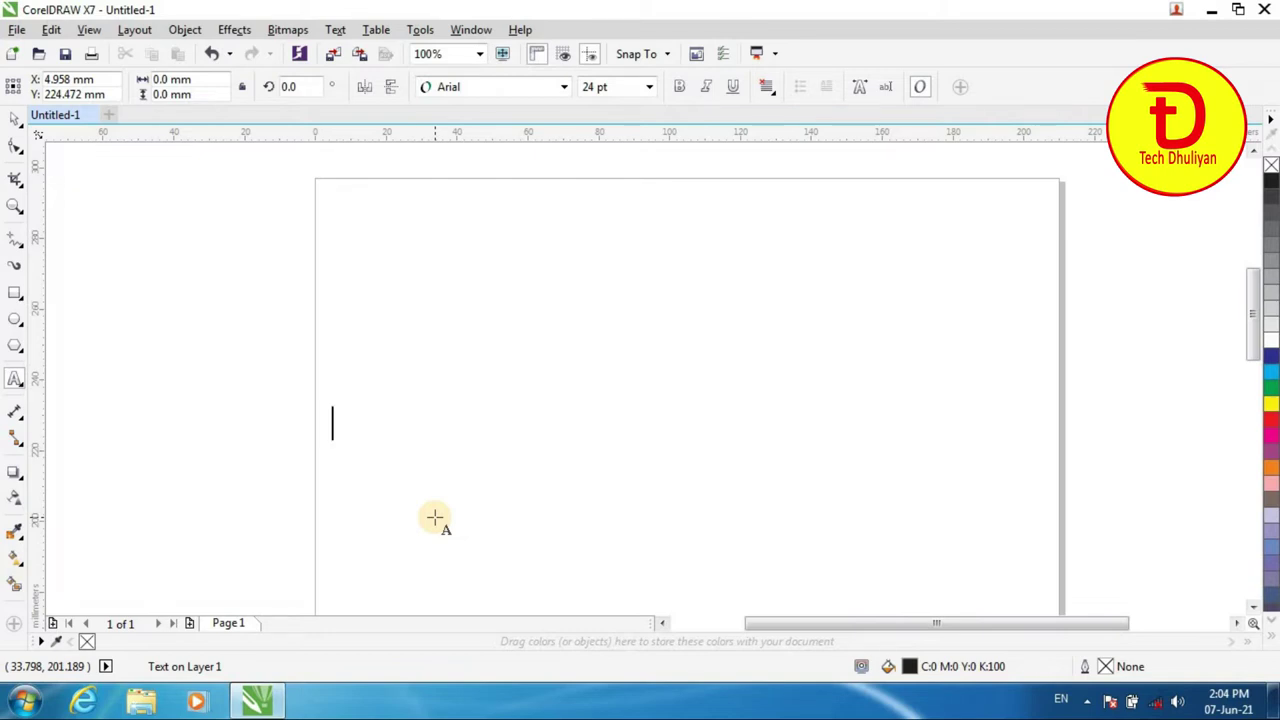
text(WEST)
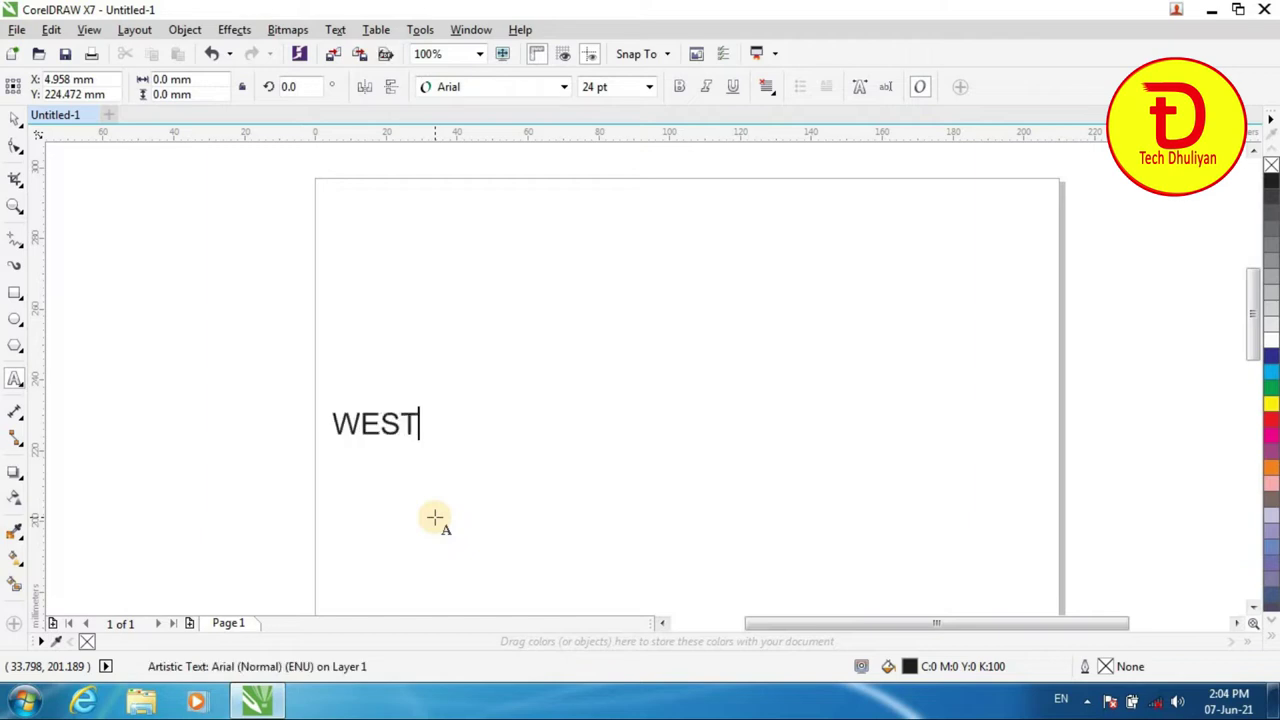
text( BENGAL )
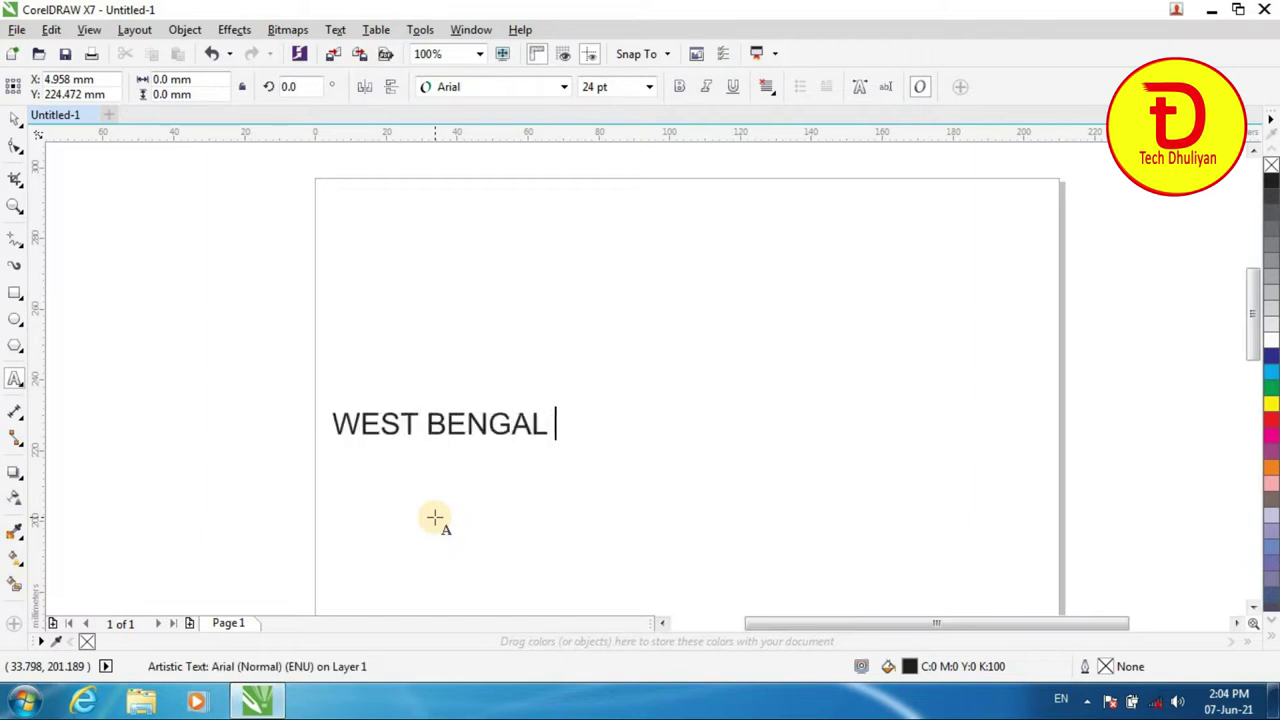
text(BOARD OF COMPUTER EDUCATION)
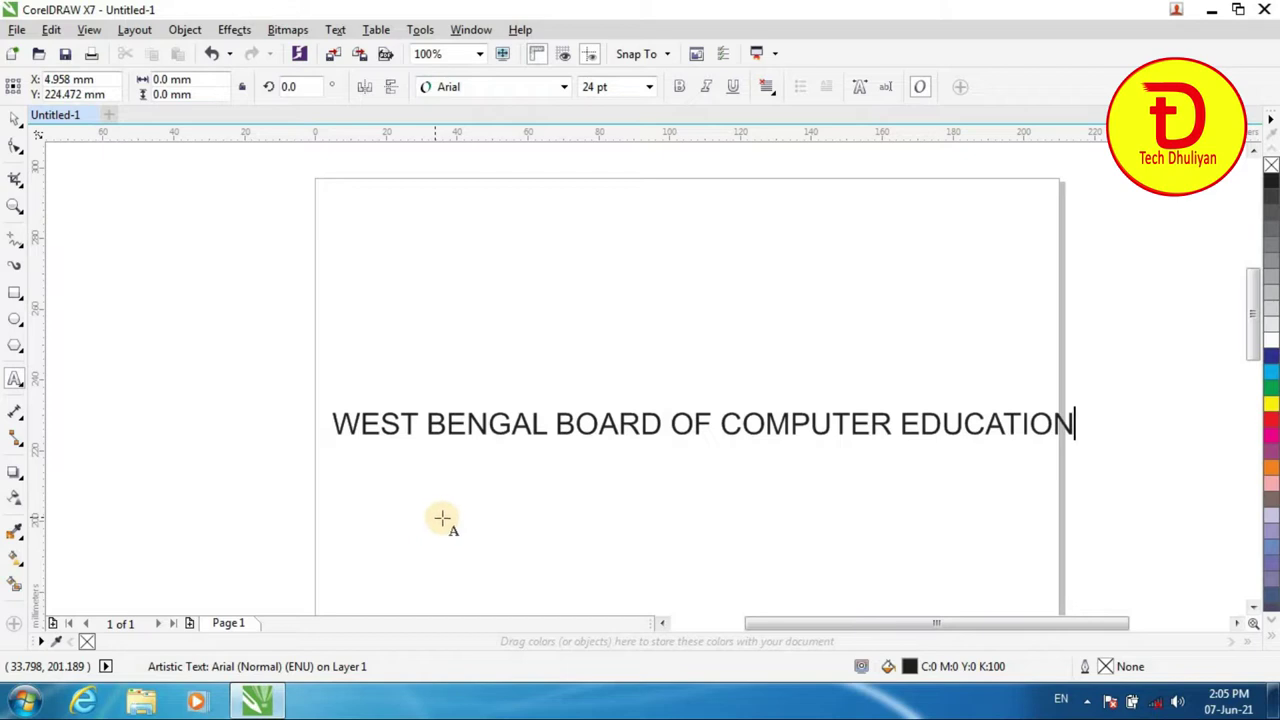
Step: Change the font of the whole heading text to Clarendon Blk BT
drag(326, 418, 1072, 427)
click(381, 424)
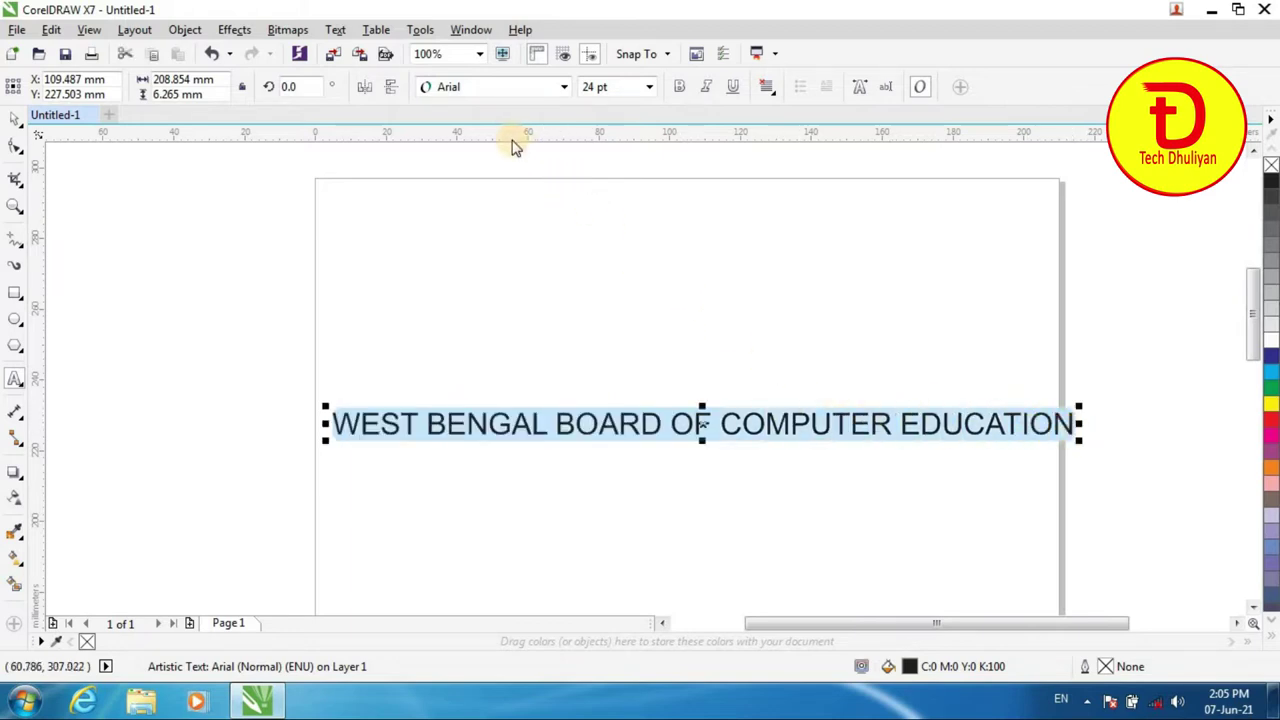
click(562, 88)
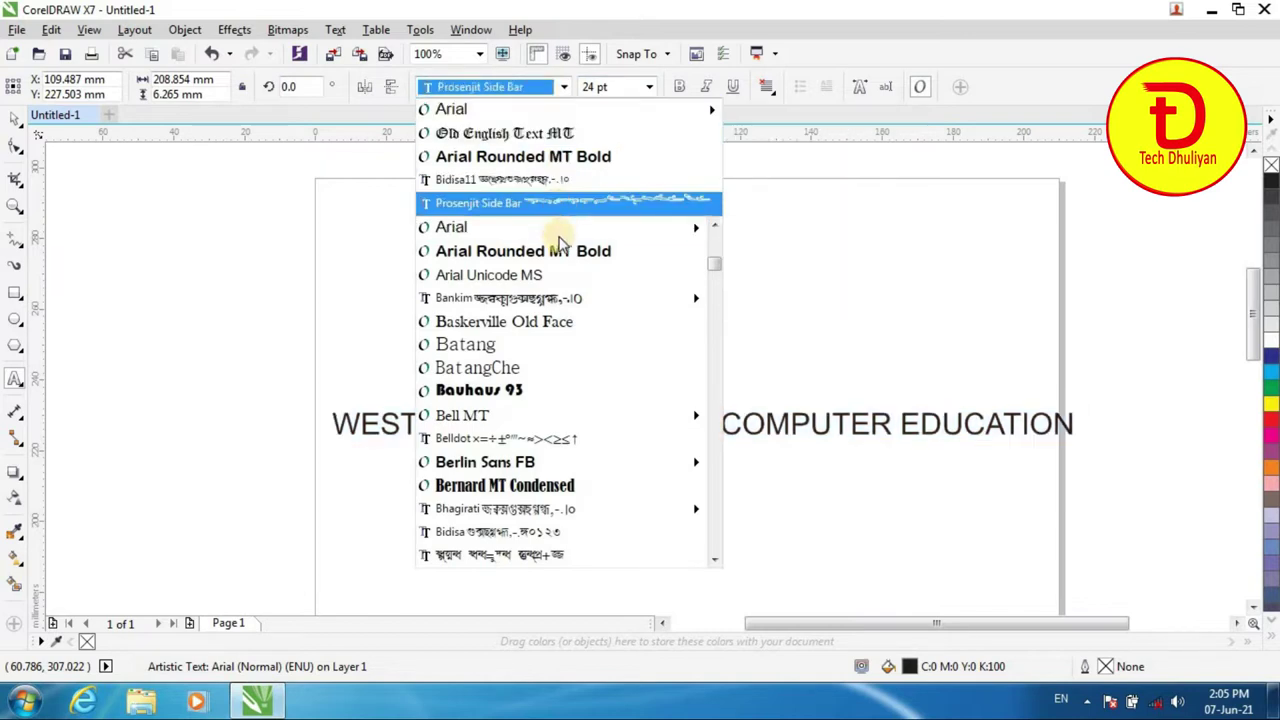
scroll(560, 260, down, 2)
scroll(560, 277, down, 1)
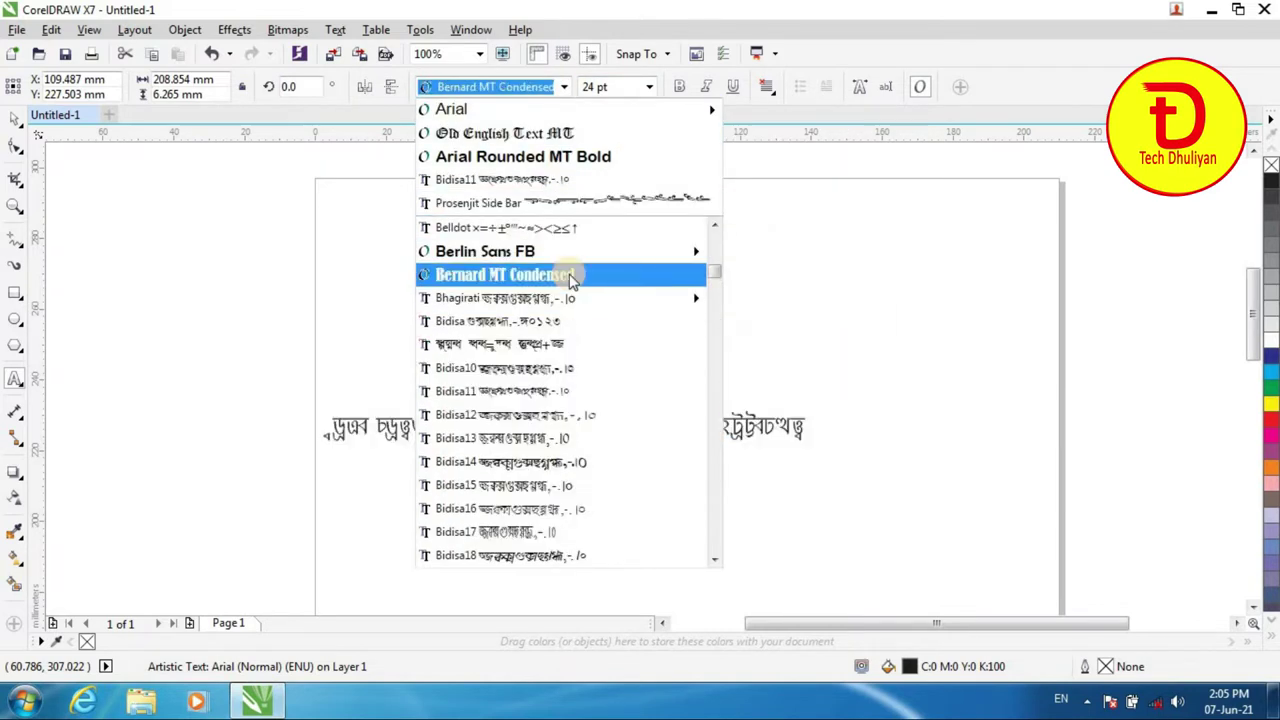
scroll(572, 290, down, 7)
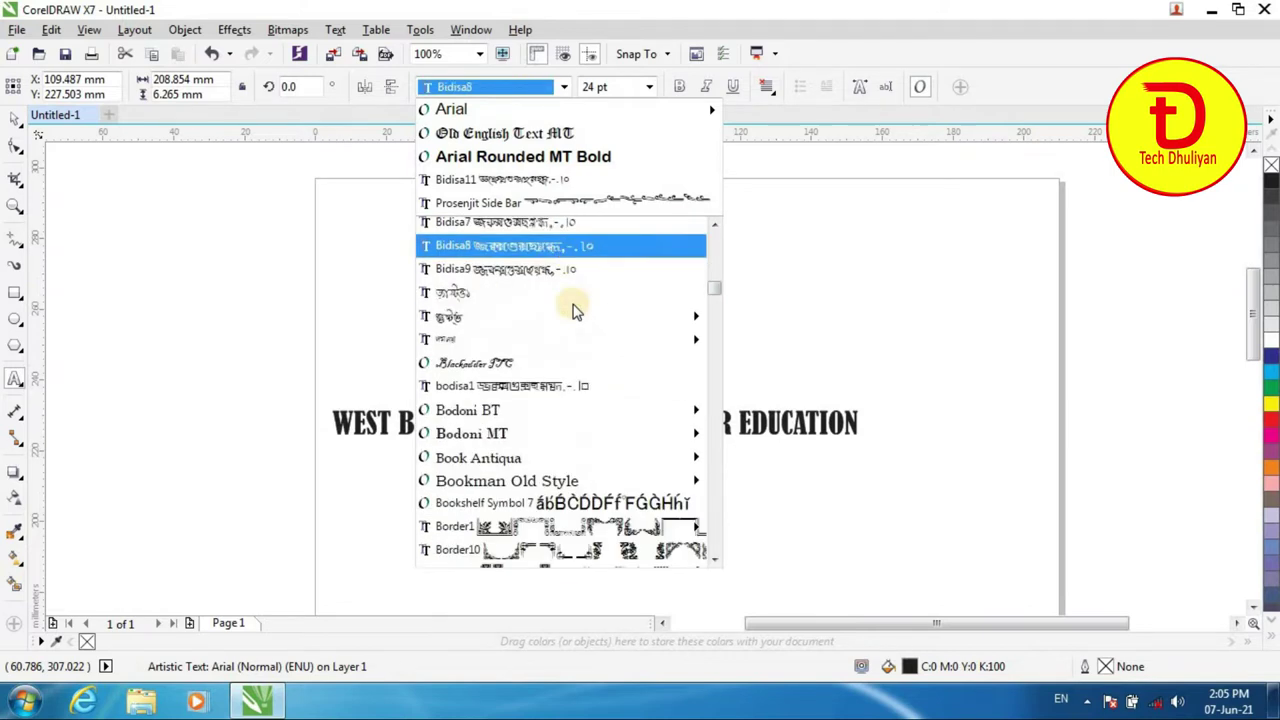
scroll(573, 322, down, 6)
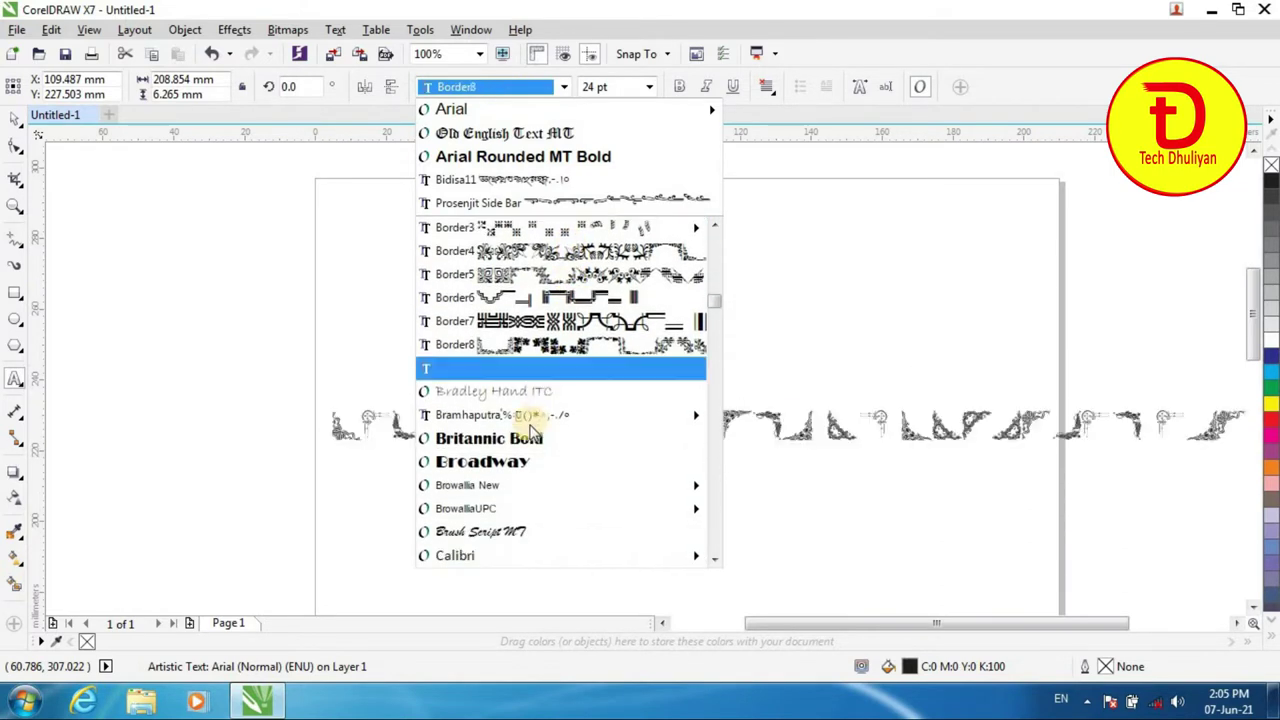
scroll(538, 340, down, 3)
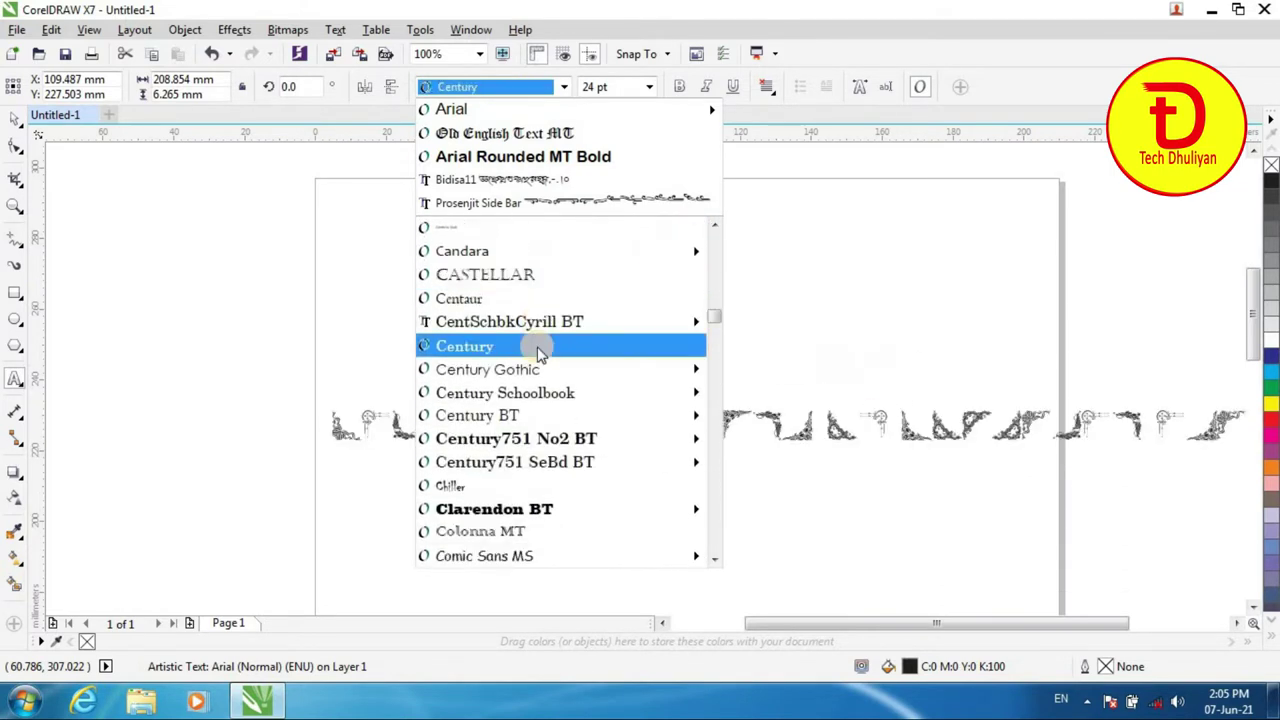
scroll(545, 420, down, 1)
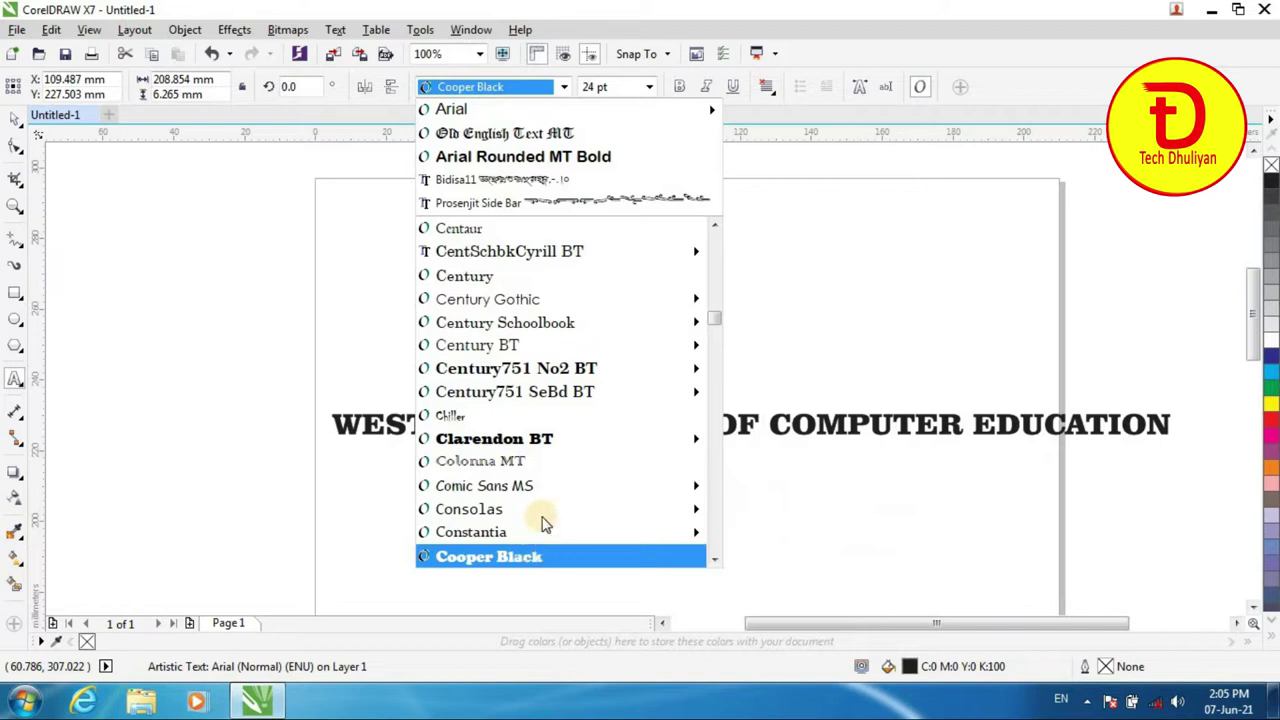
scroll(540, 432, down, 1)
scroll(540, 432, down, 1)
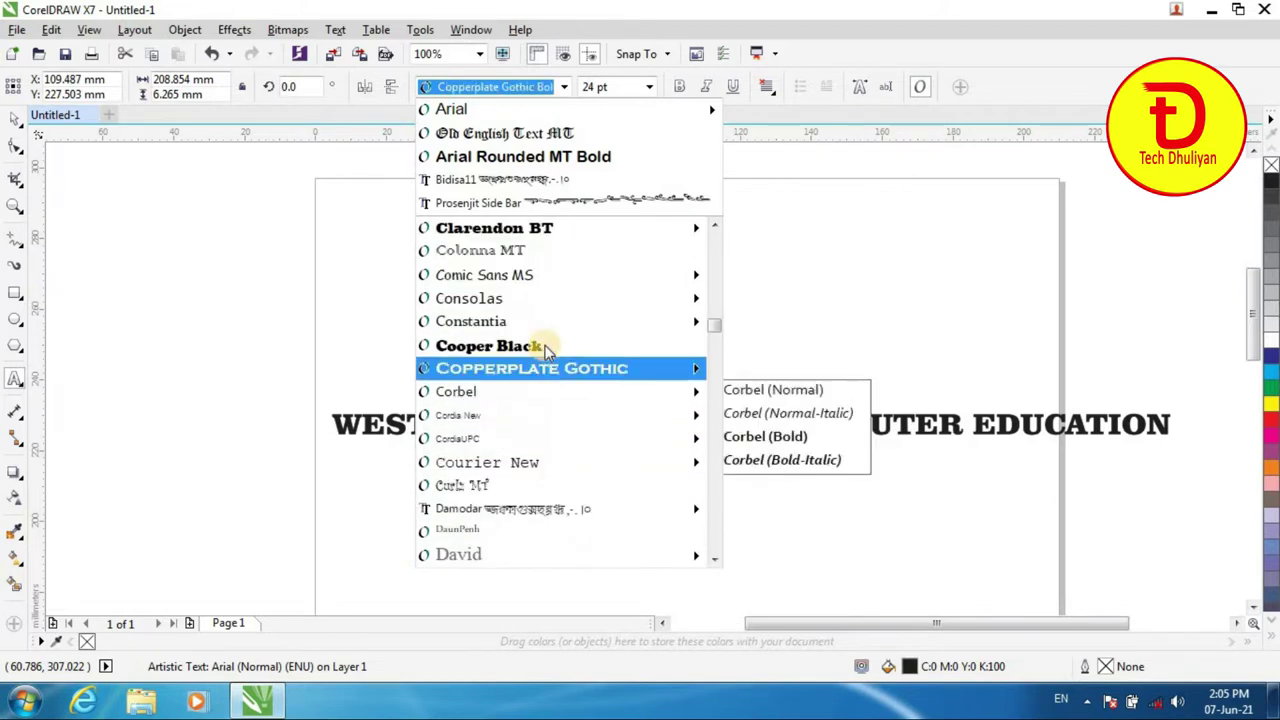
scroll(545, 345, up, 1)
mouse_move(530, 305)
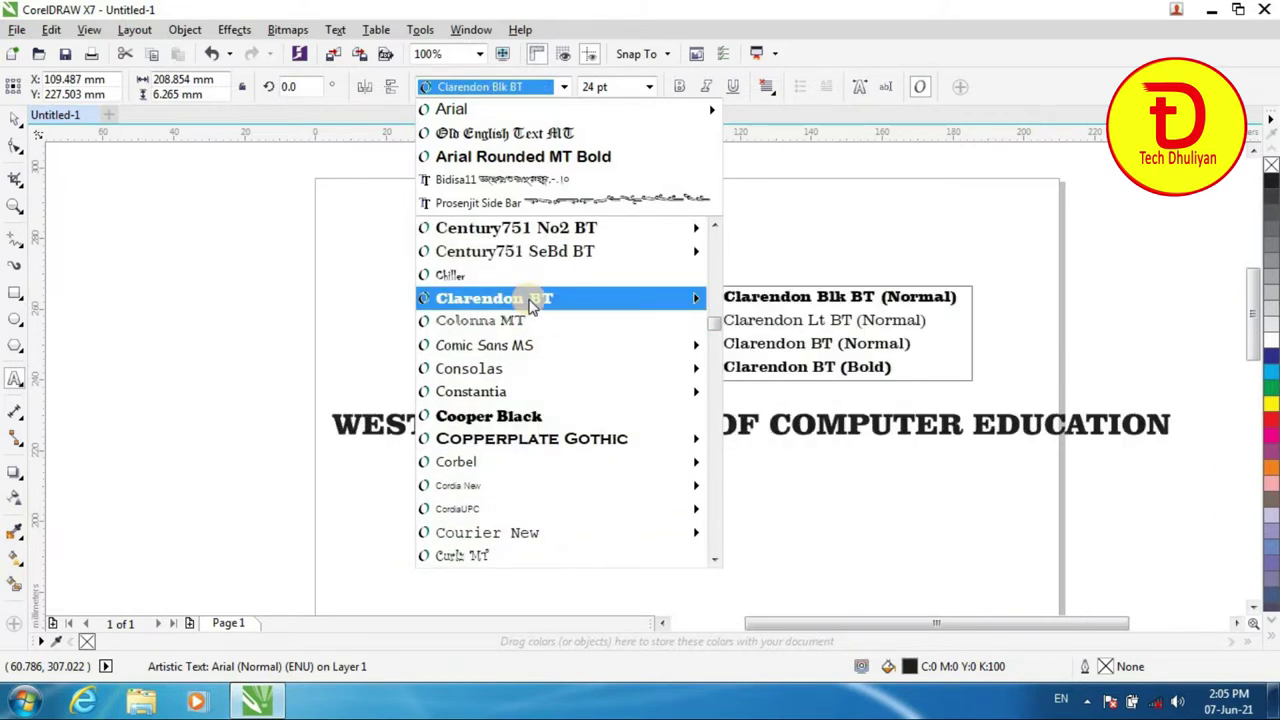
scroll(530, 305, up, 1)
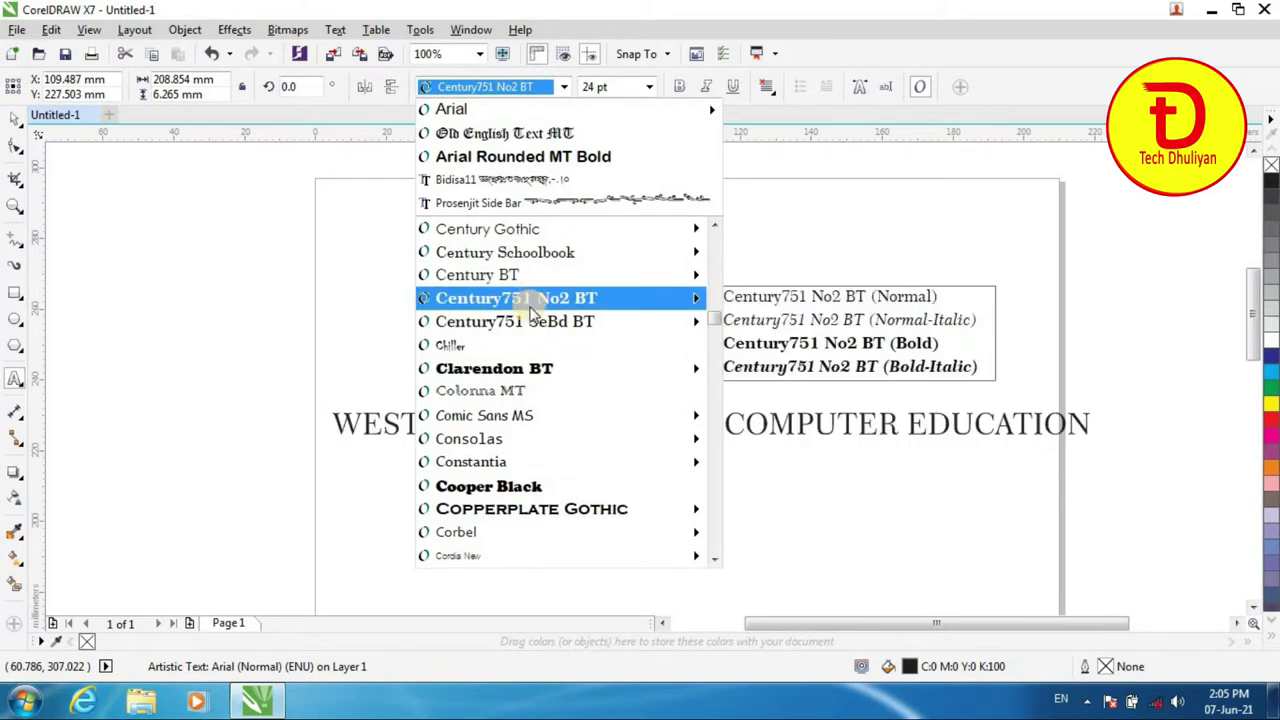
scroll(525, 262, up, 2)
scroll(500, 290, down, 2)
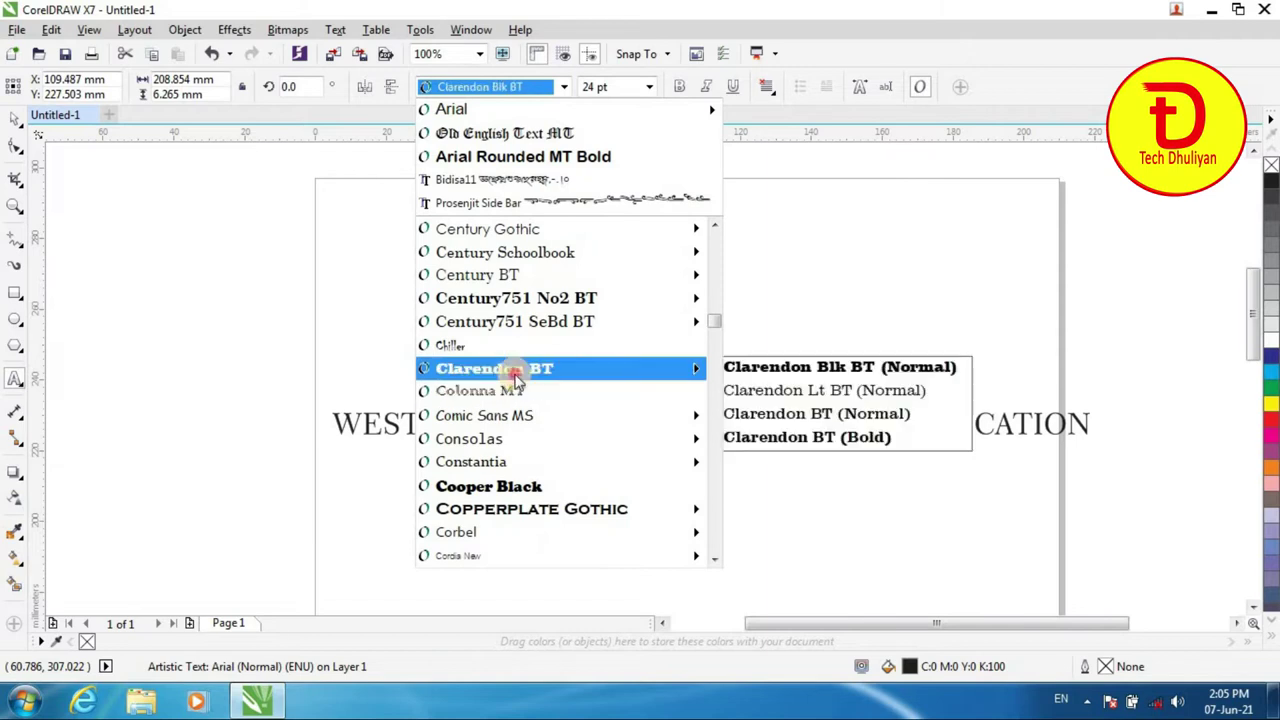
click(515, 376)
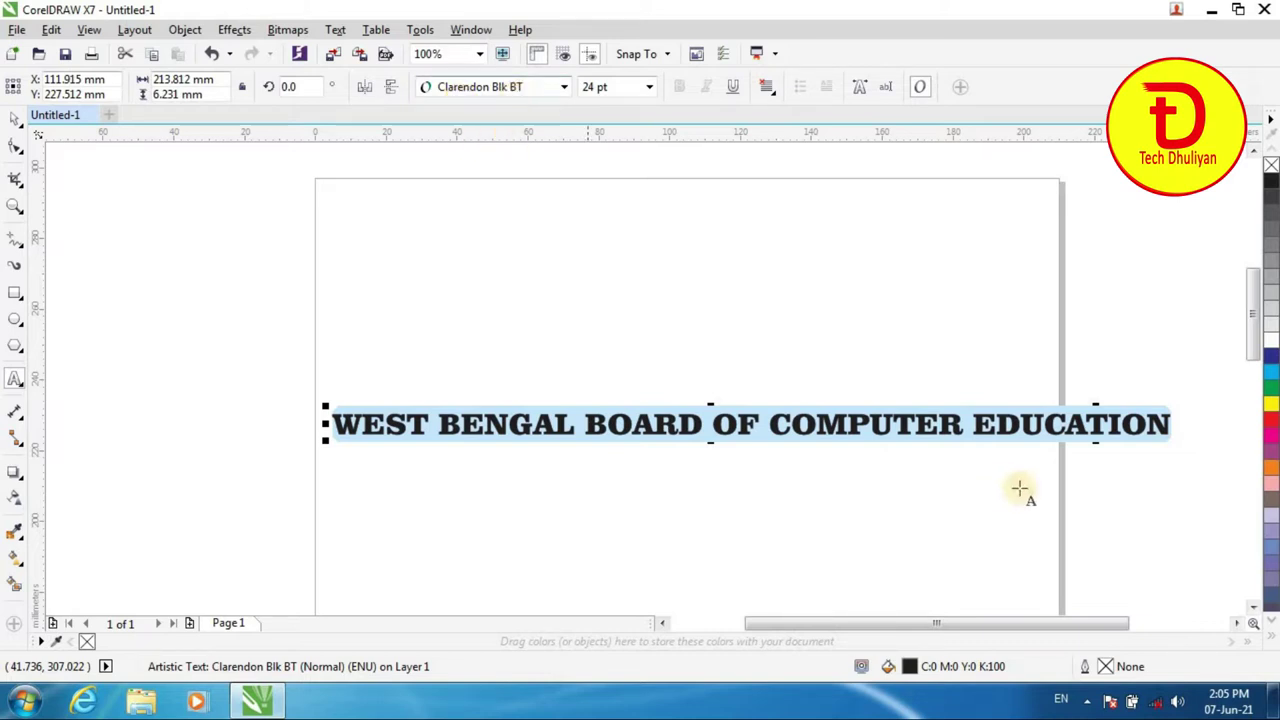
click(868, 428)
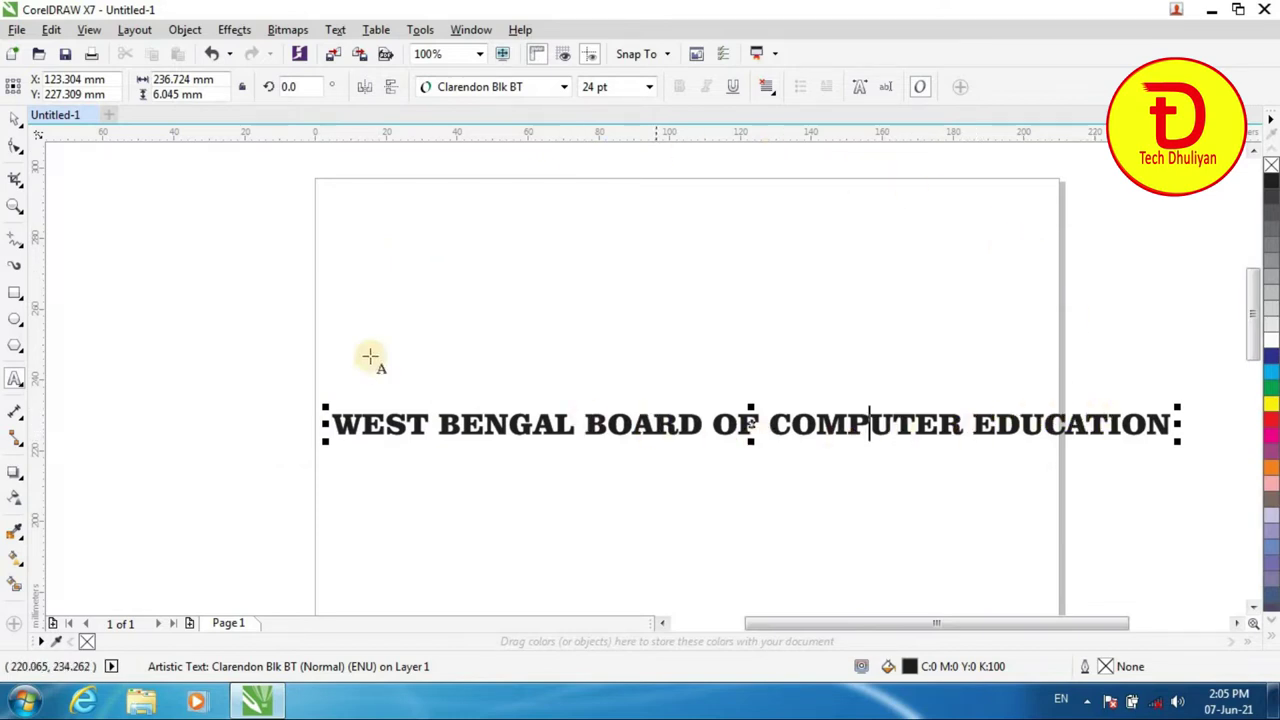
Step: Scale the heading down to about 228 mm wide, and stretch it vertically to about 8.8 mm high
click(18, 120)
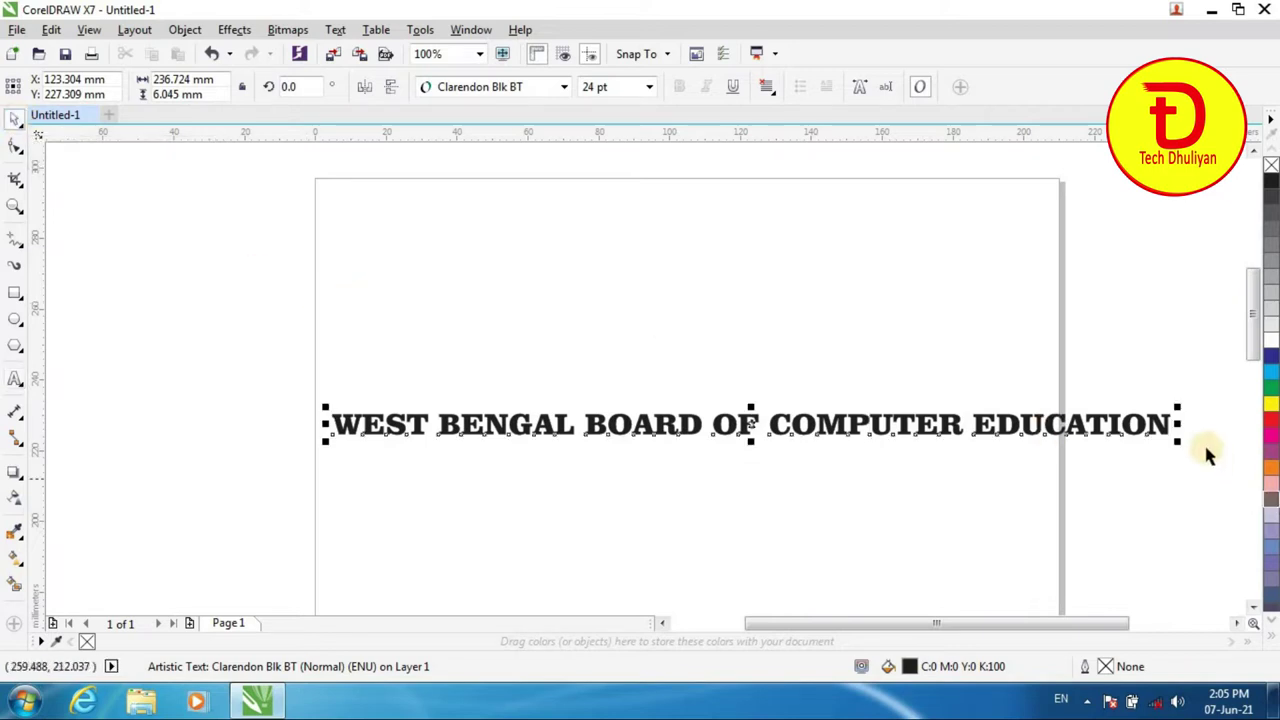
drag(1172, 442, 1143, 500)
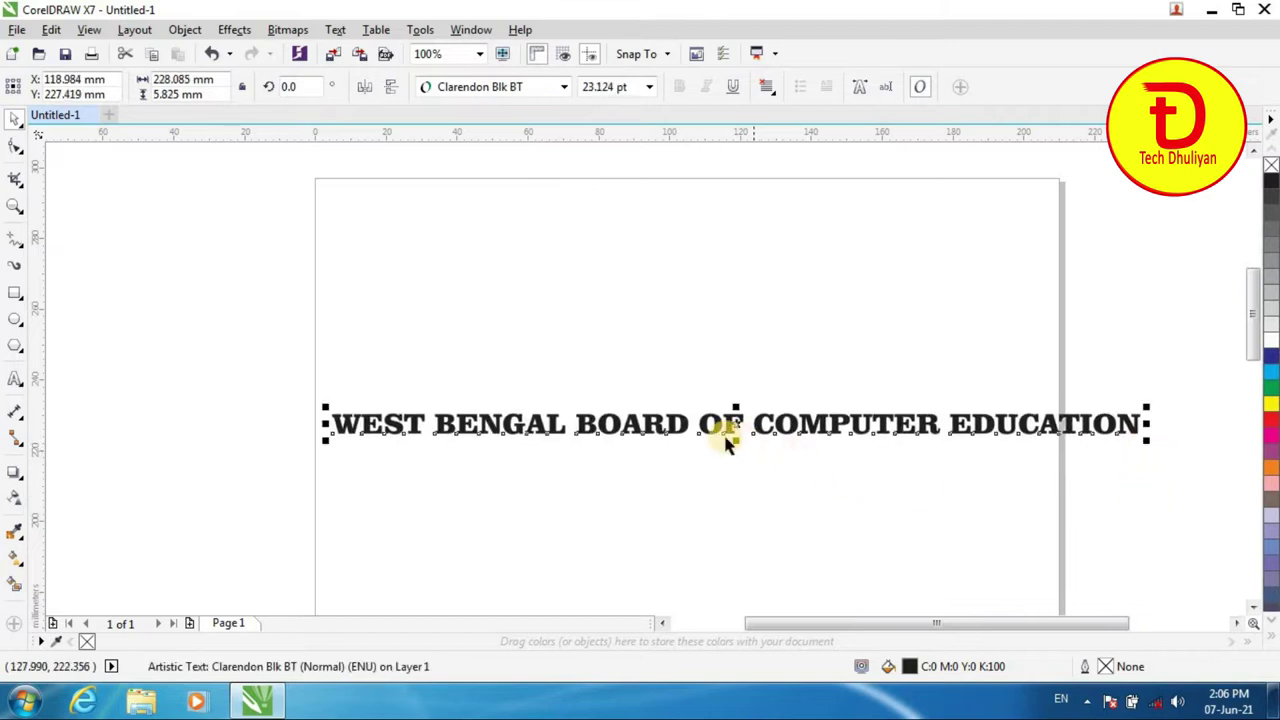
drag(737, 438, 736, 451)
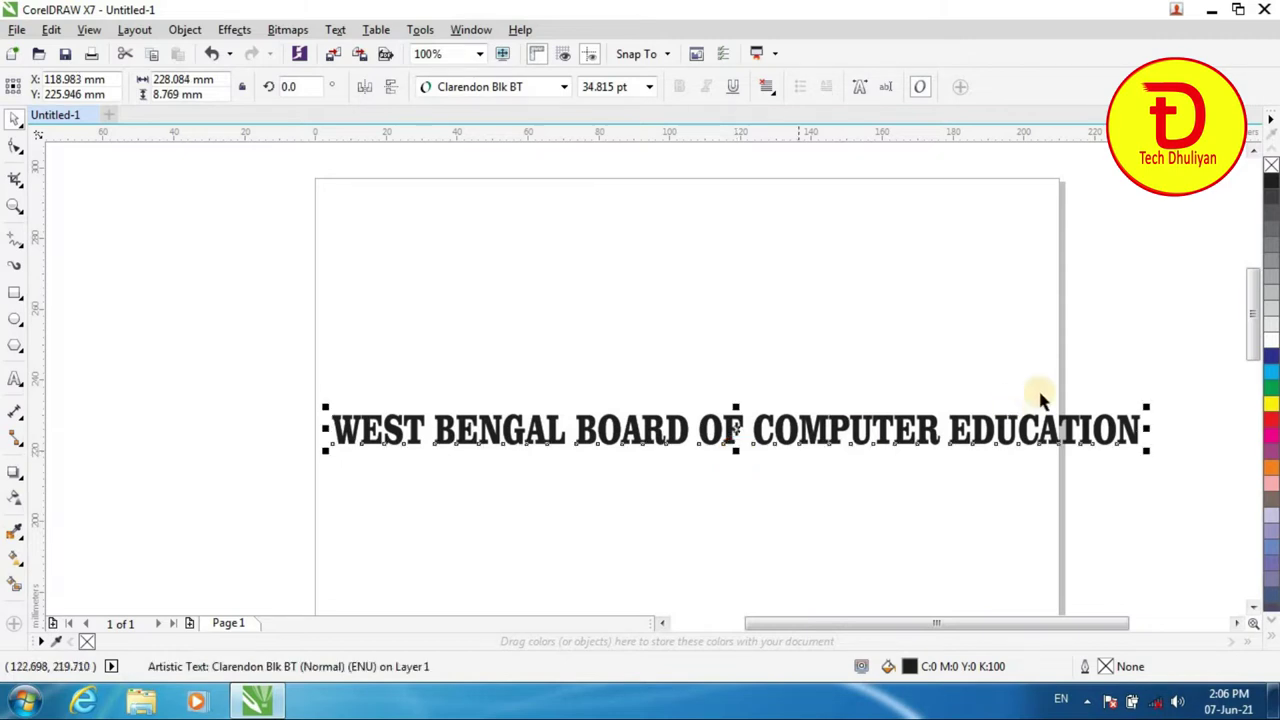
Step: Move the heading lower and roughly centre it across the page width, leaving free space above, and deselect it
drag(929, 424, 886, 447)
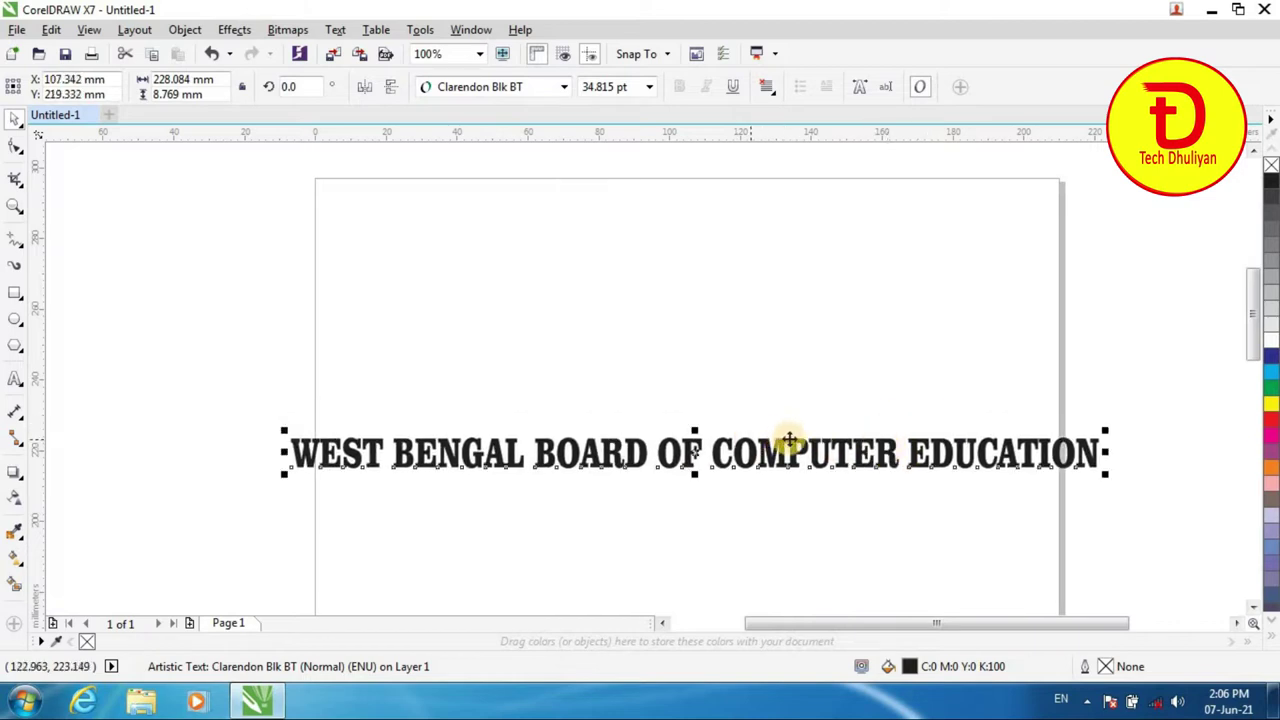
drag(780, 451, 779, 487)
click(591, 449)
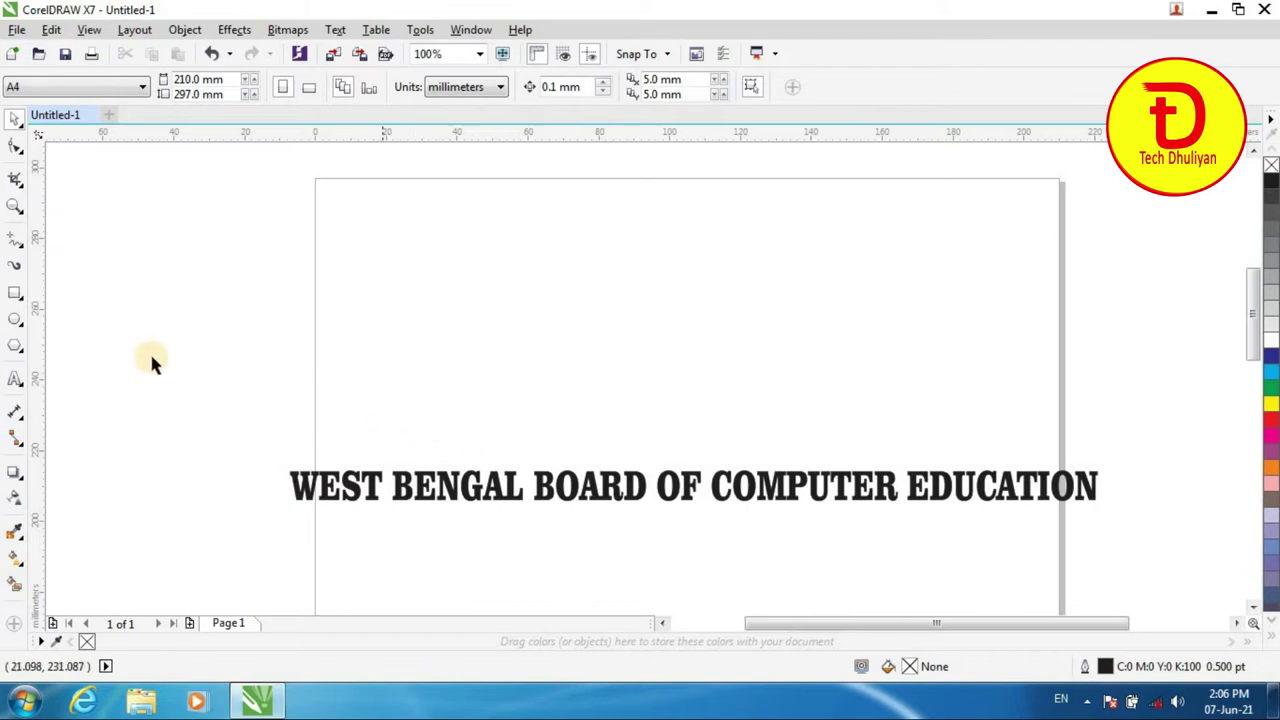
Step: Draw an upward-arching Bézier curve about 175 mm wide above the heading text
click(22, 248)
click(20, 247)
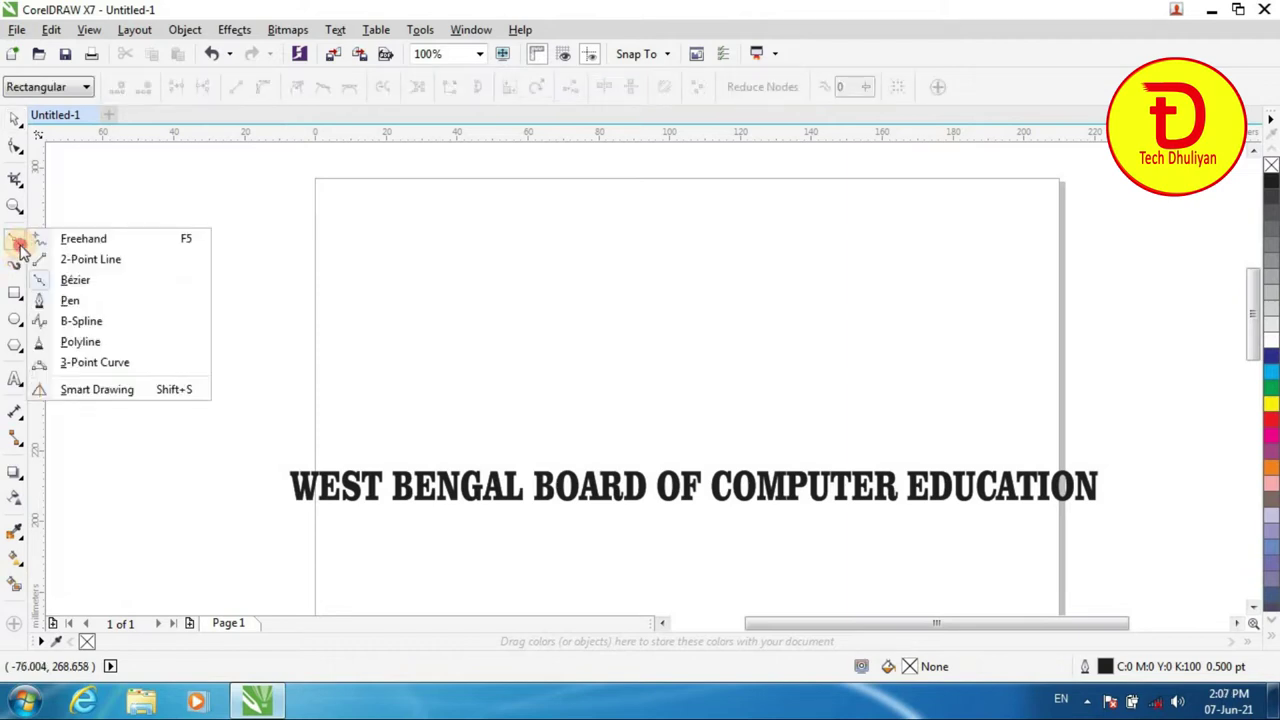
click(88, 281)
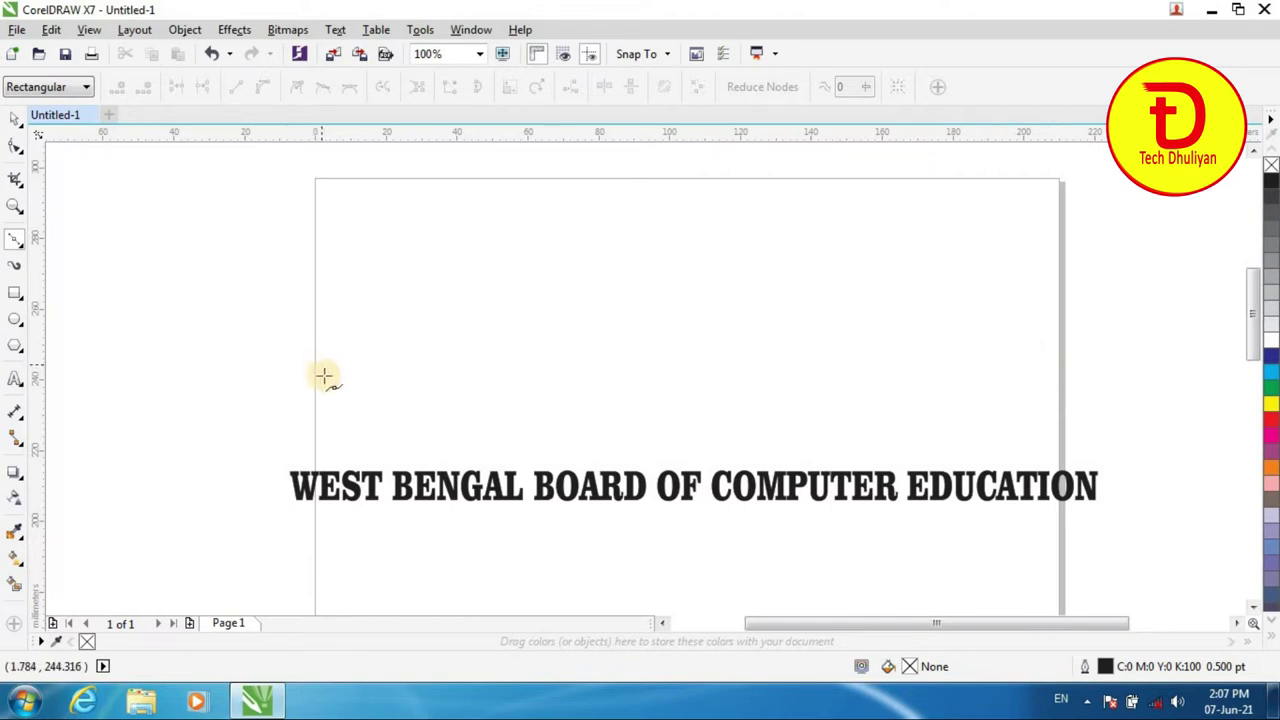
click(377, 376)
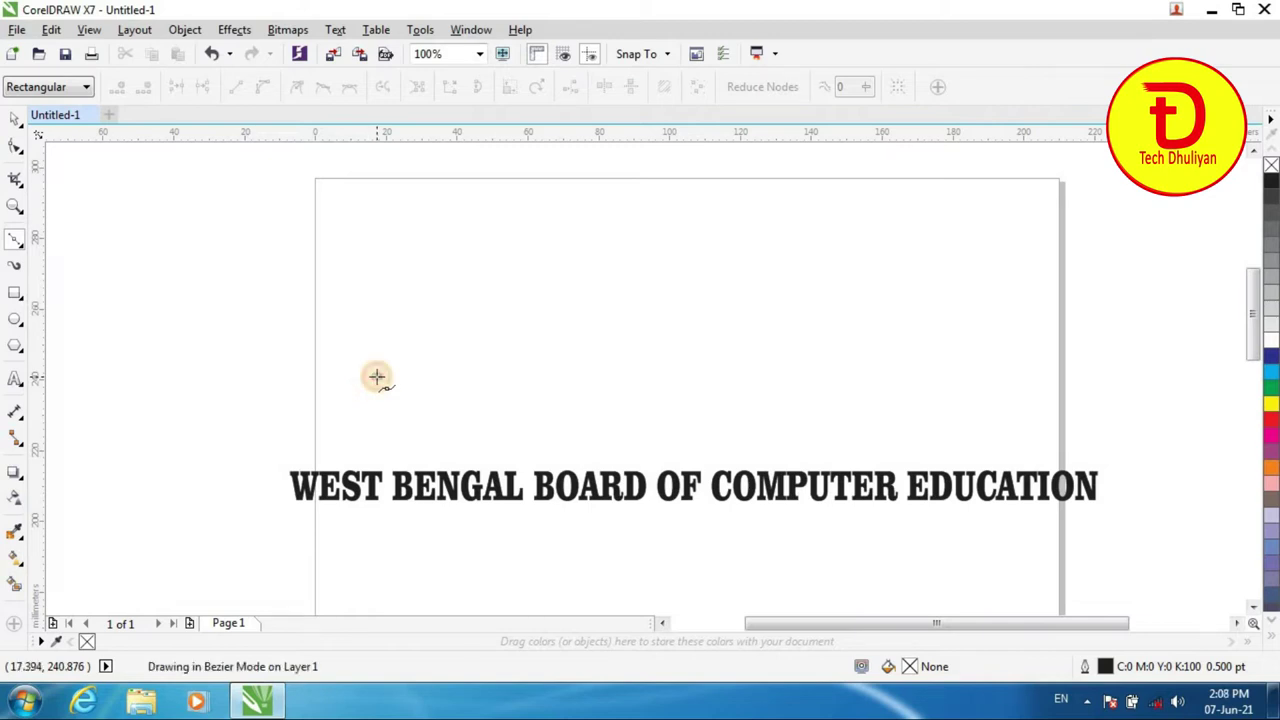
click(997, 390)
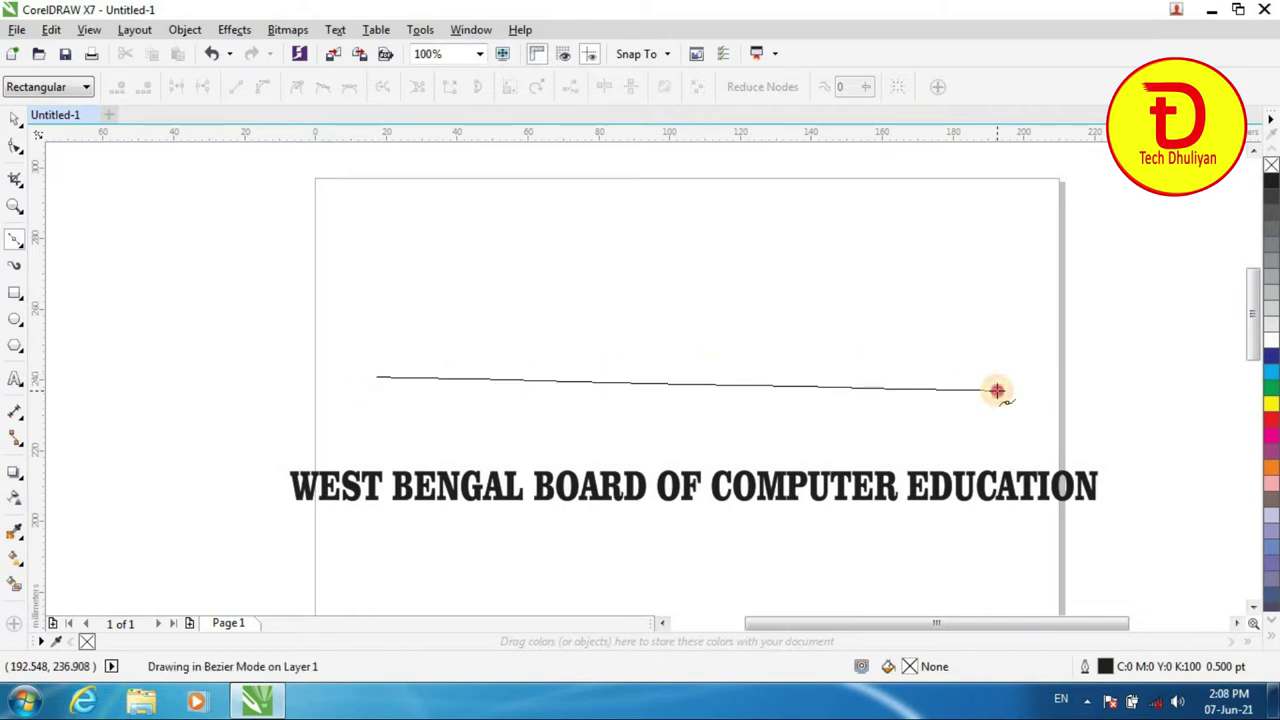
drag(997, 390, 1203, 537)
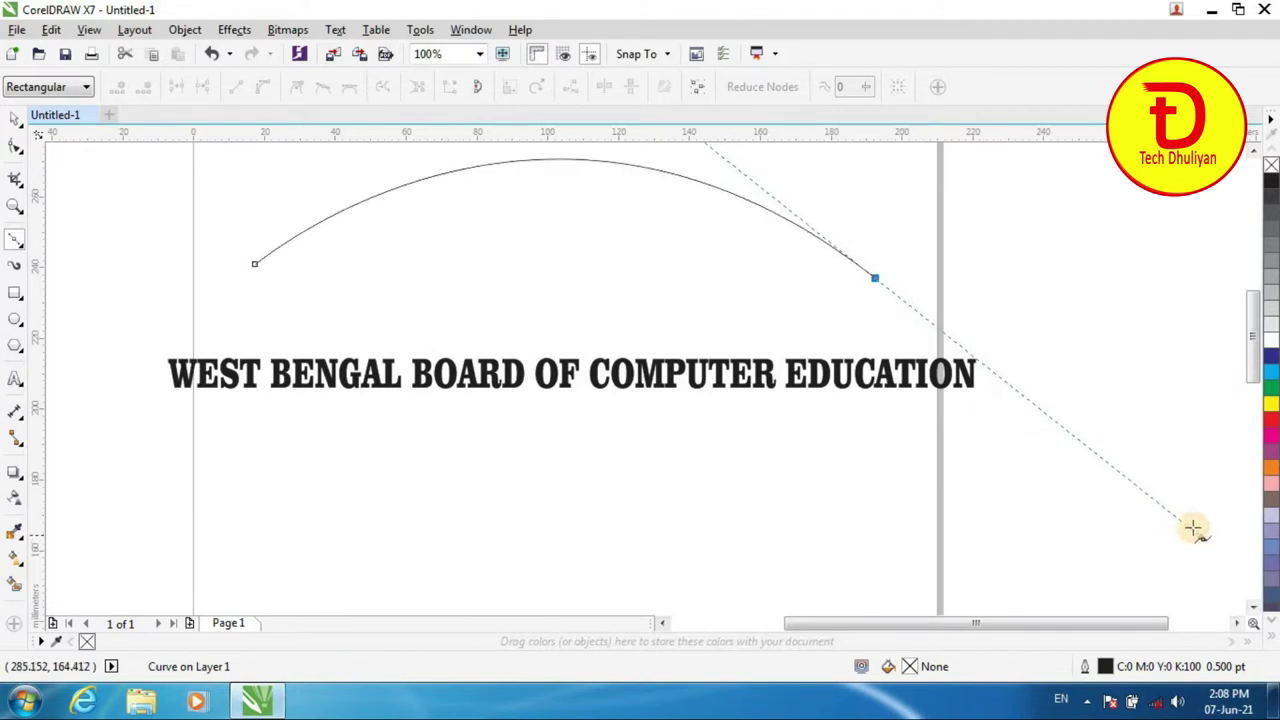
Step: Reshape the arch with the Shape tool by adjusting the control handles at both end nodes into an even, symmetrical curve
drag(1252, 350, 1234, 337)
click(60, 214)
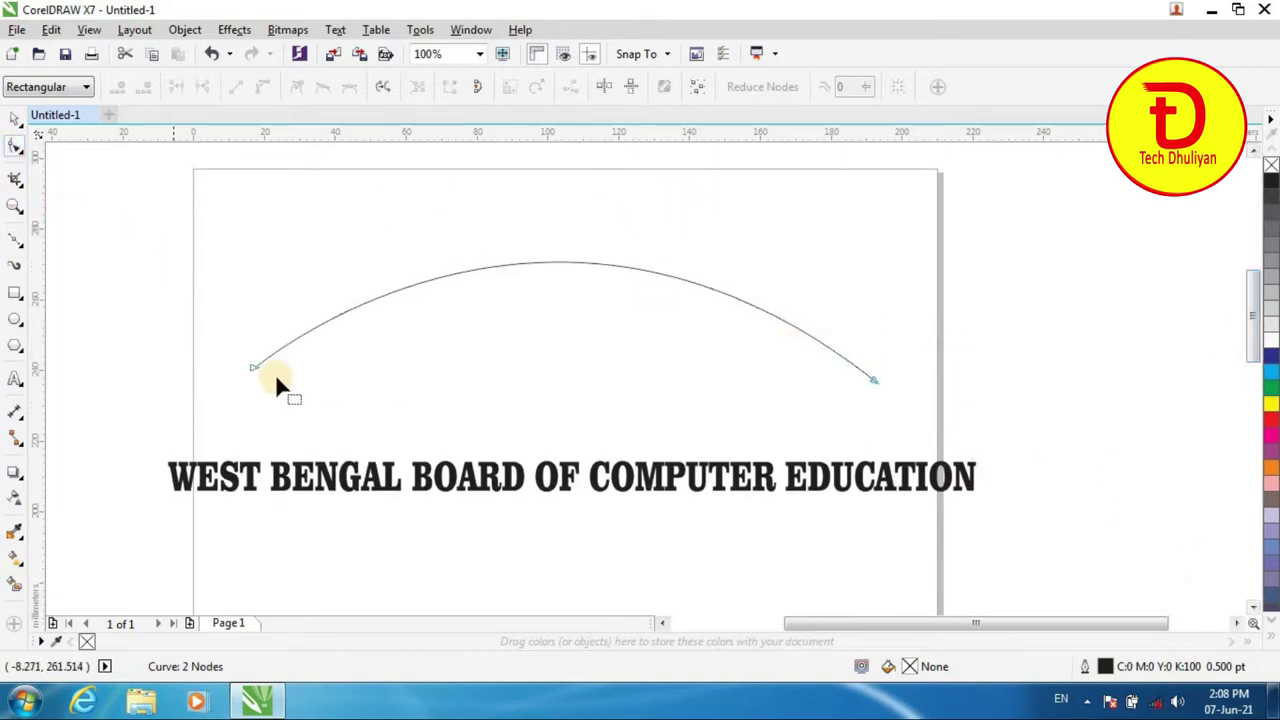
drag(253, 370, 336, 266)
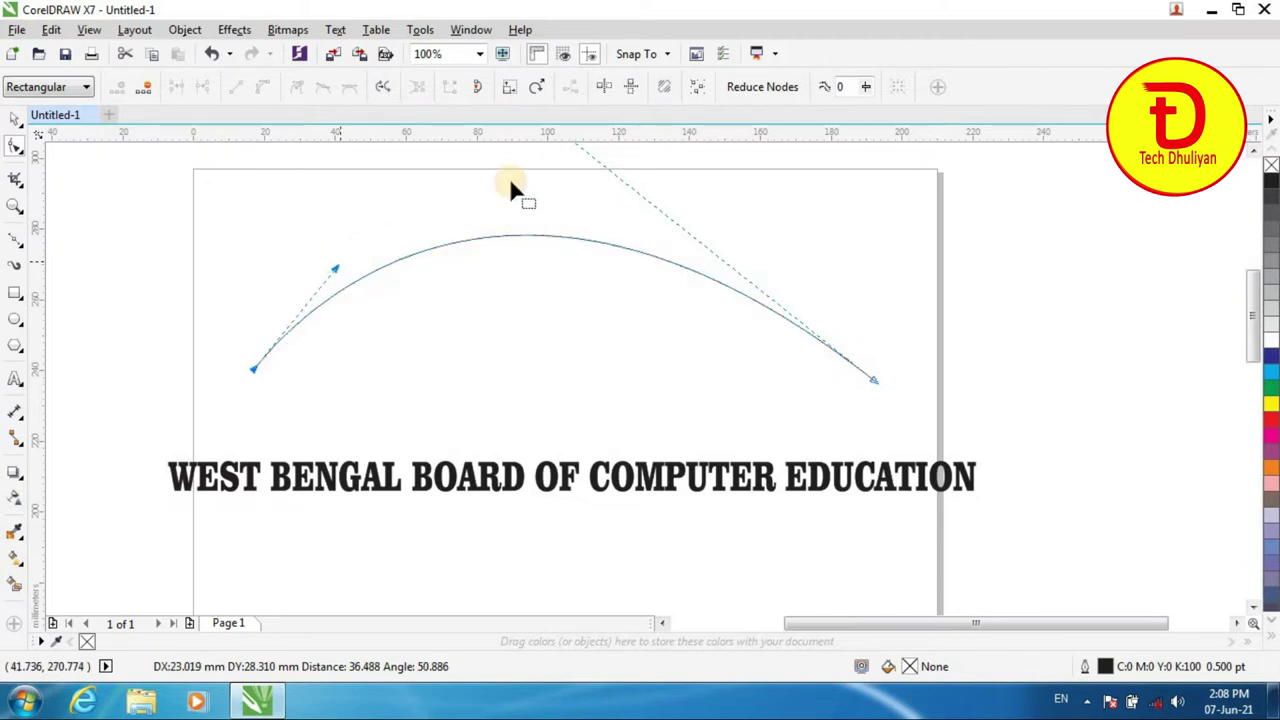
drag(451, 210, 451, 210)
drag(1255, 330, 1250, 300)
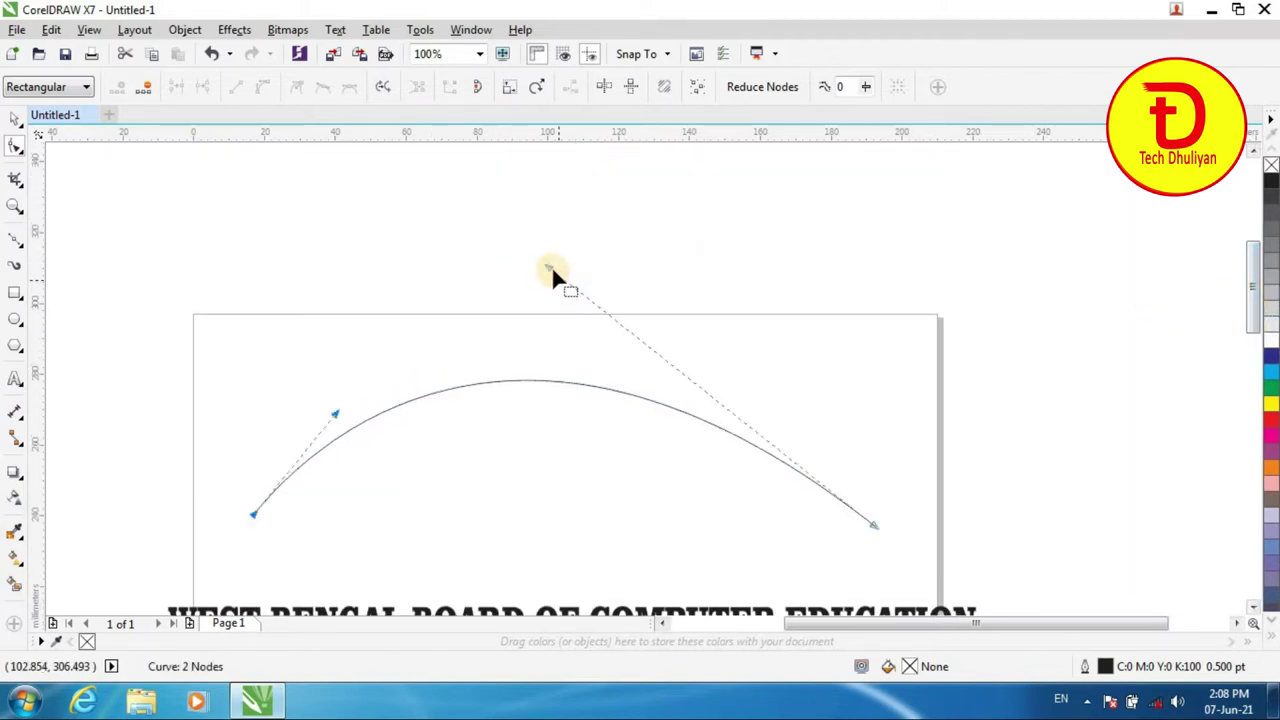
drag(589, 268, 665, 328)
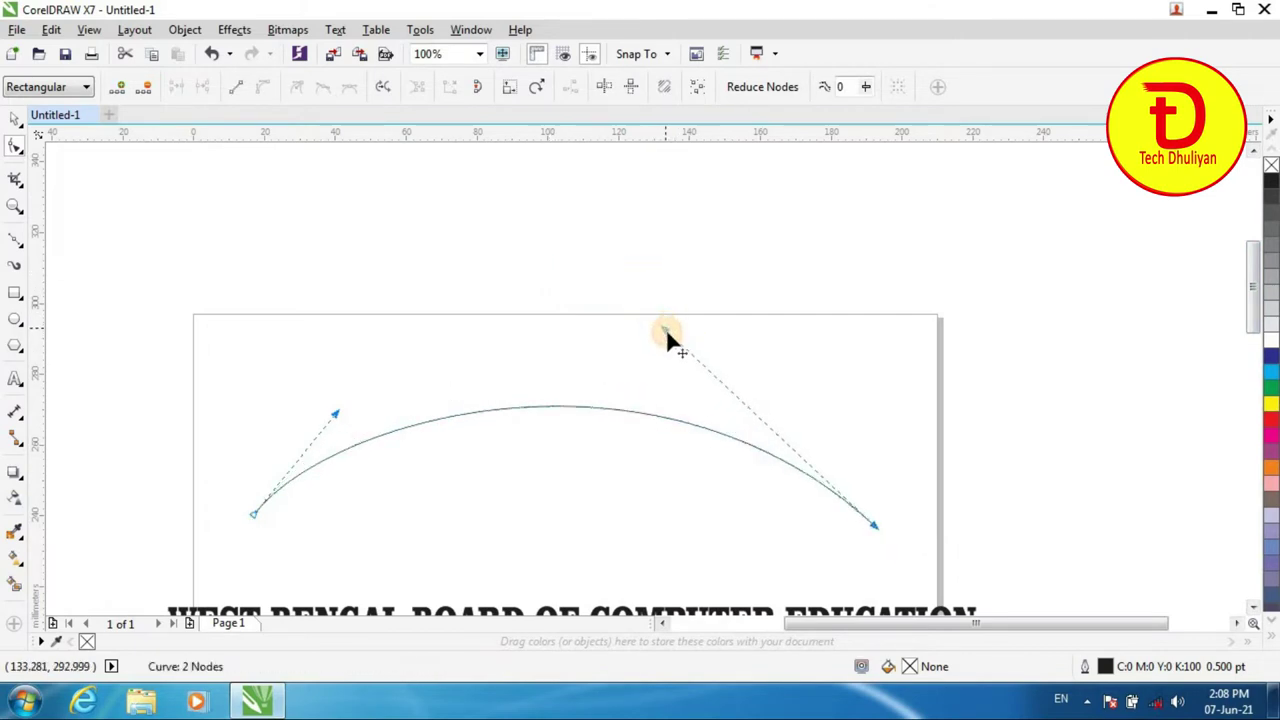
mouse_move(690, 332)
mouse_down()
mouse_move(724, 328)
mouse_move(708, 328)
mouse_up()
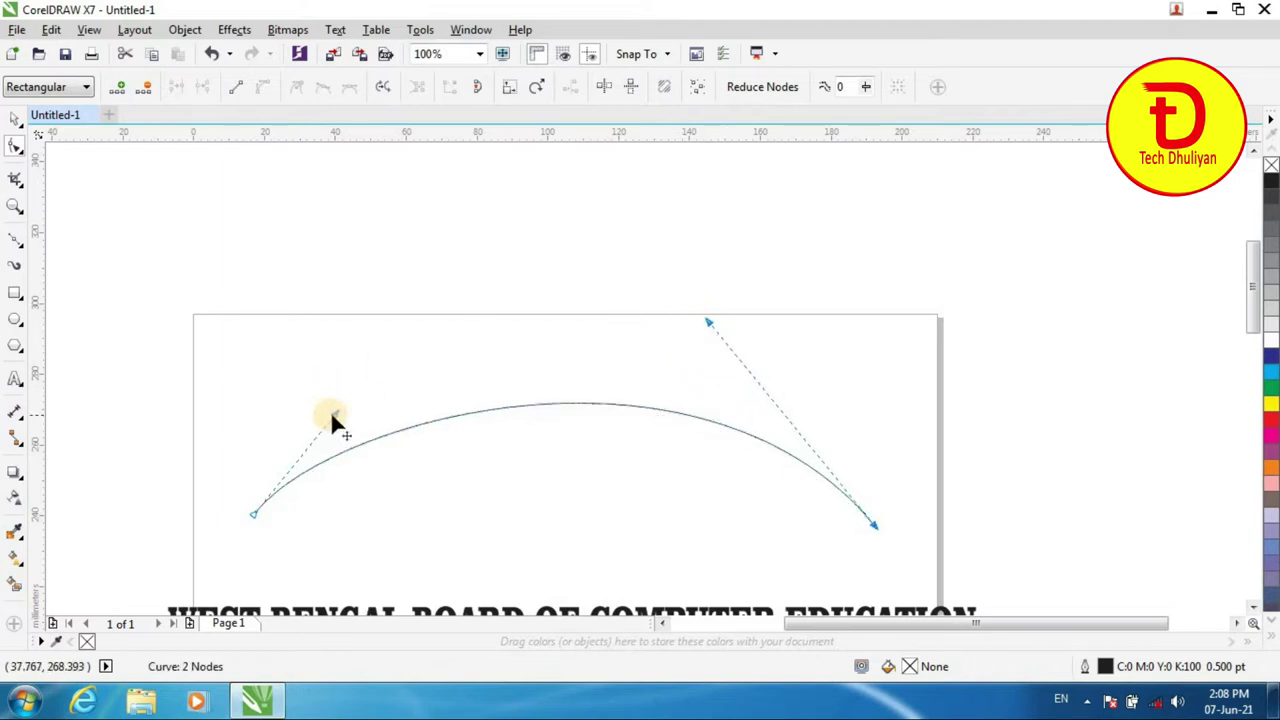
drag(333, 418, 372, 366)
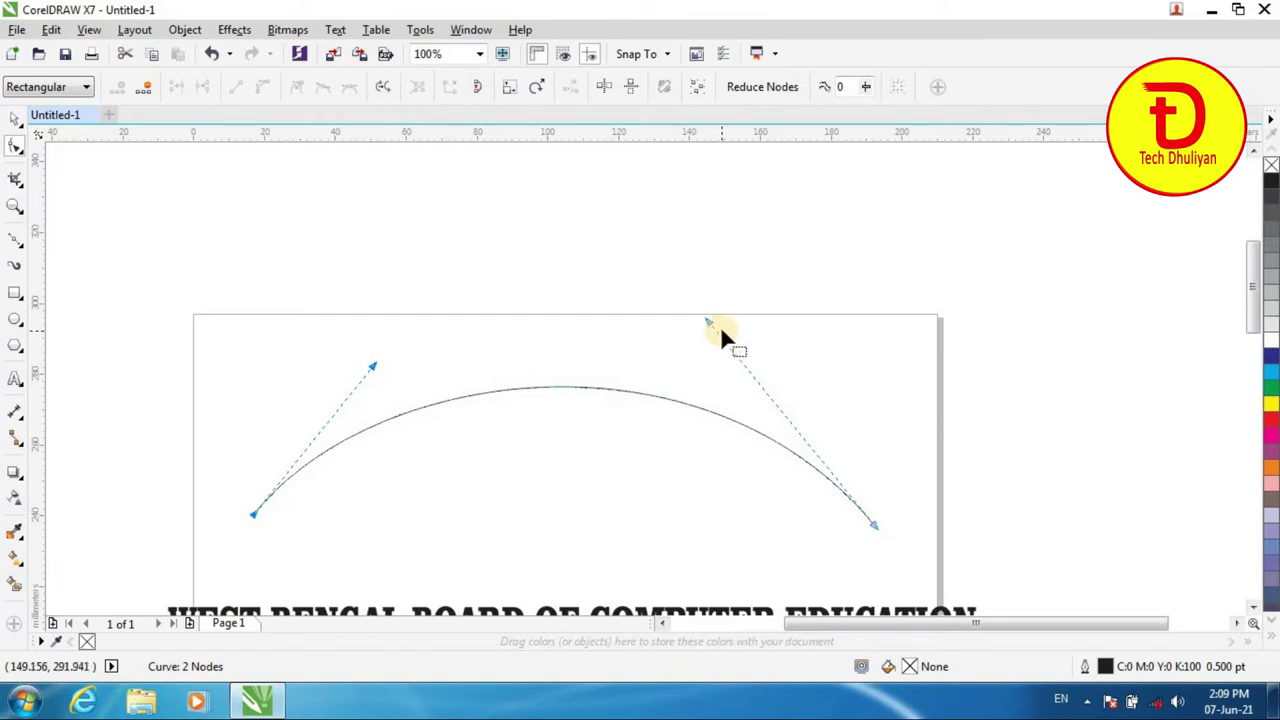
drag(709, 322, 688, 326)
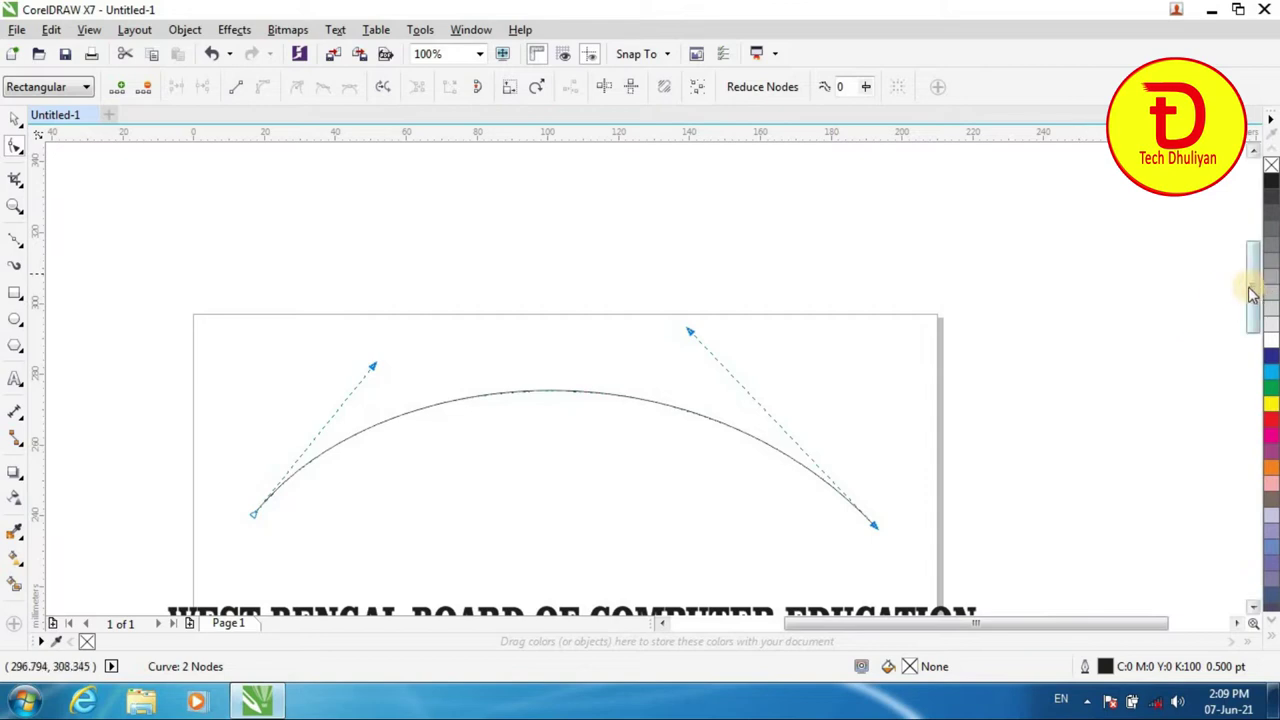
Step: Try to fit the heading text to the arched curve with Fit Text to Path
scroll(1249, 290, down, 3)
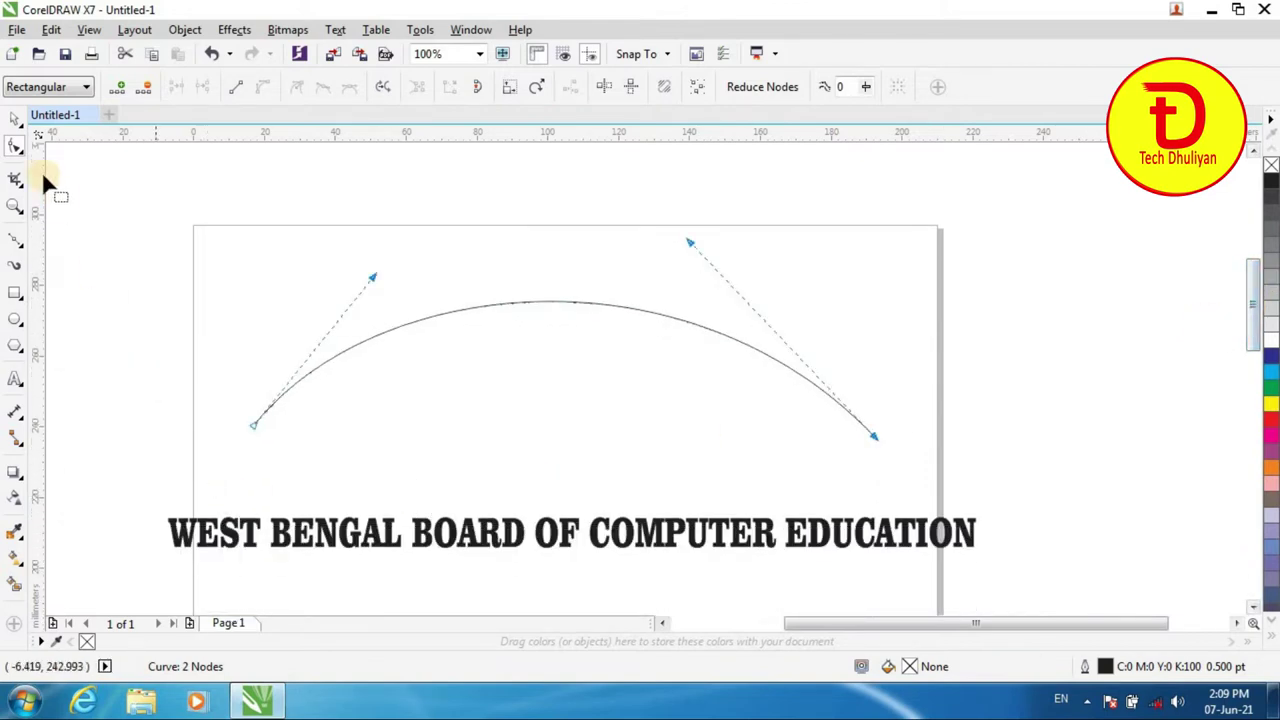
click(15, 118)
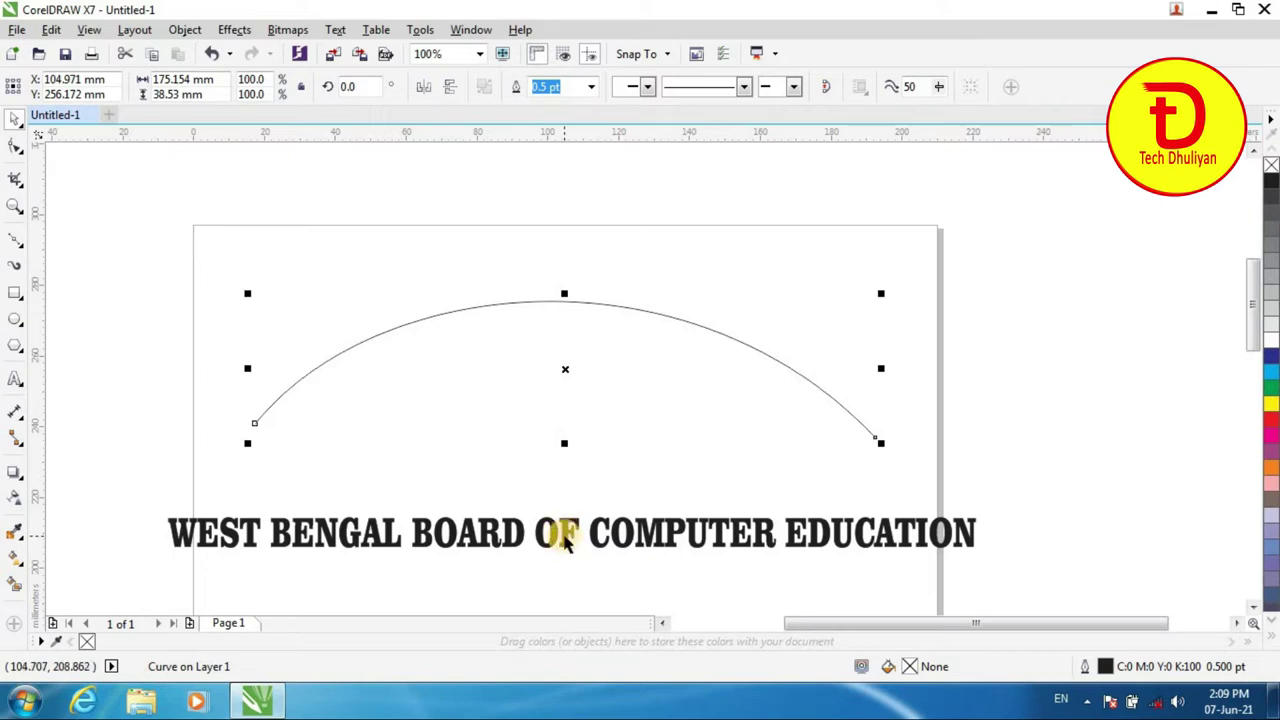
shift+click(565, 540)
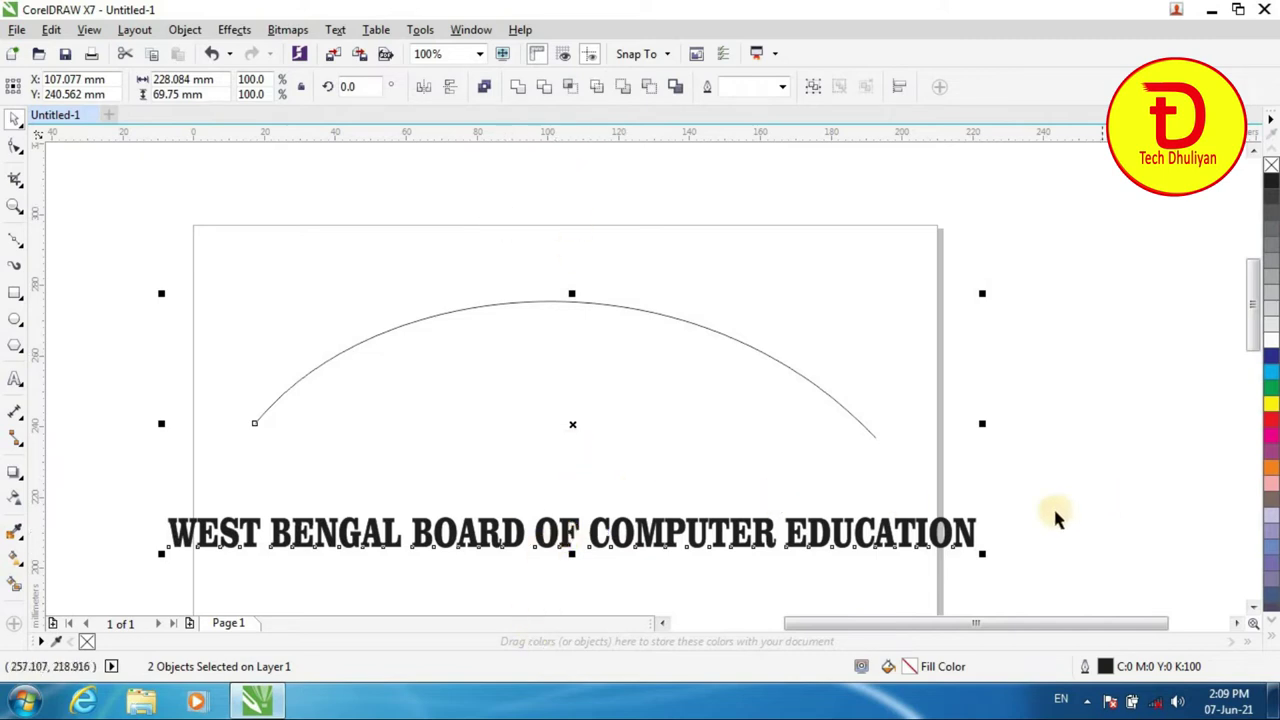
click(1008, 530)
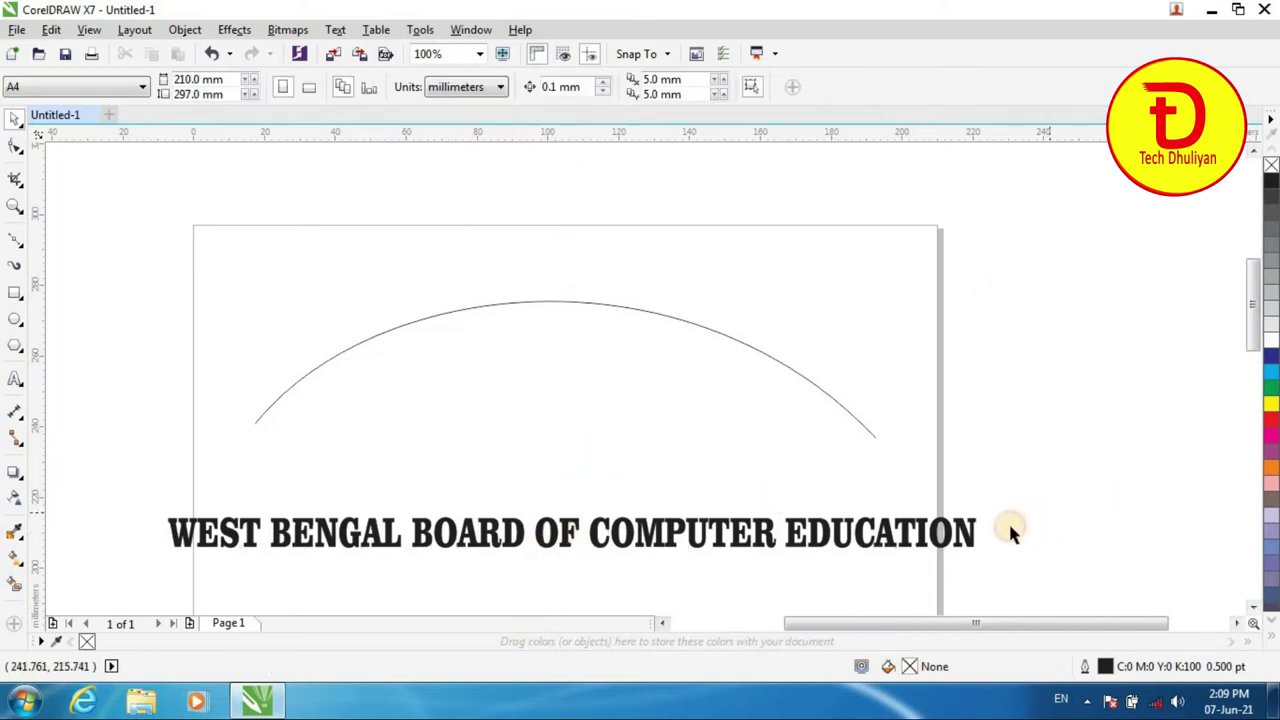
click(890, 540)
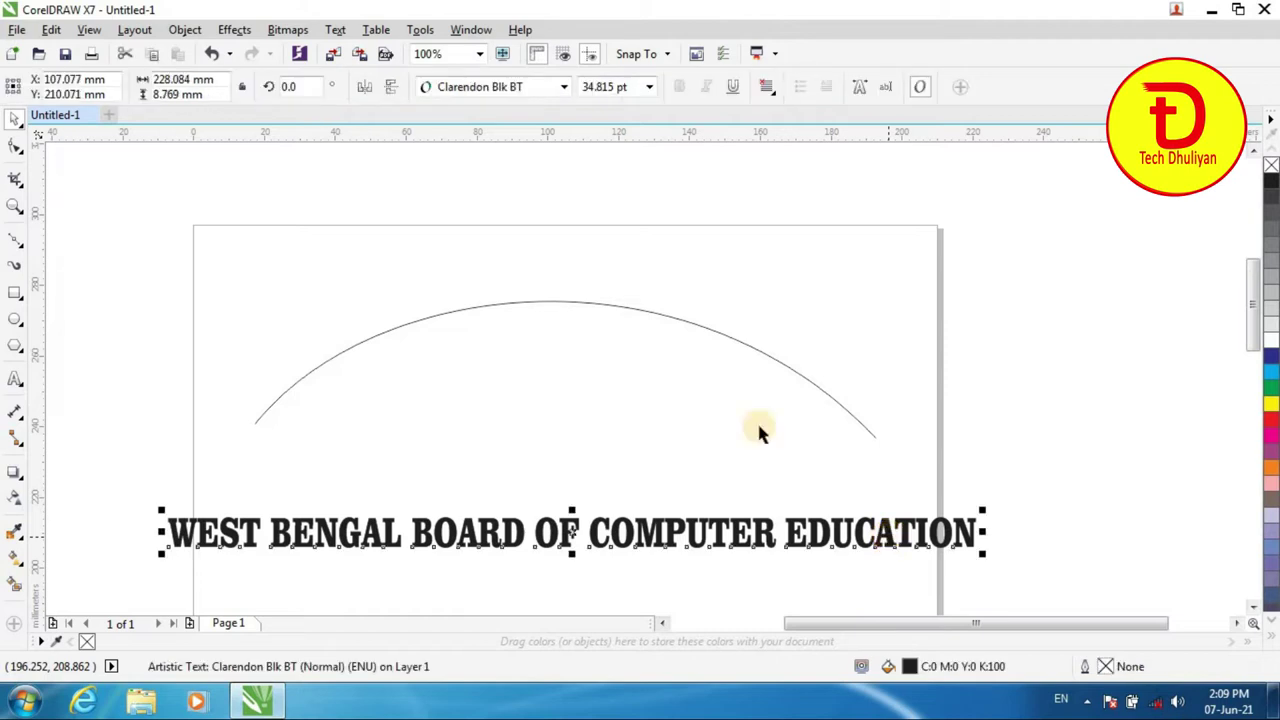
shift+click(655, 318)
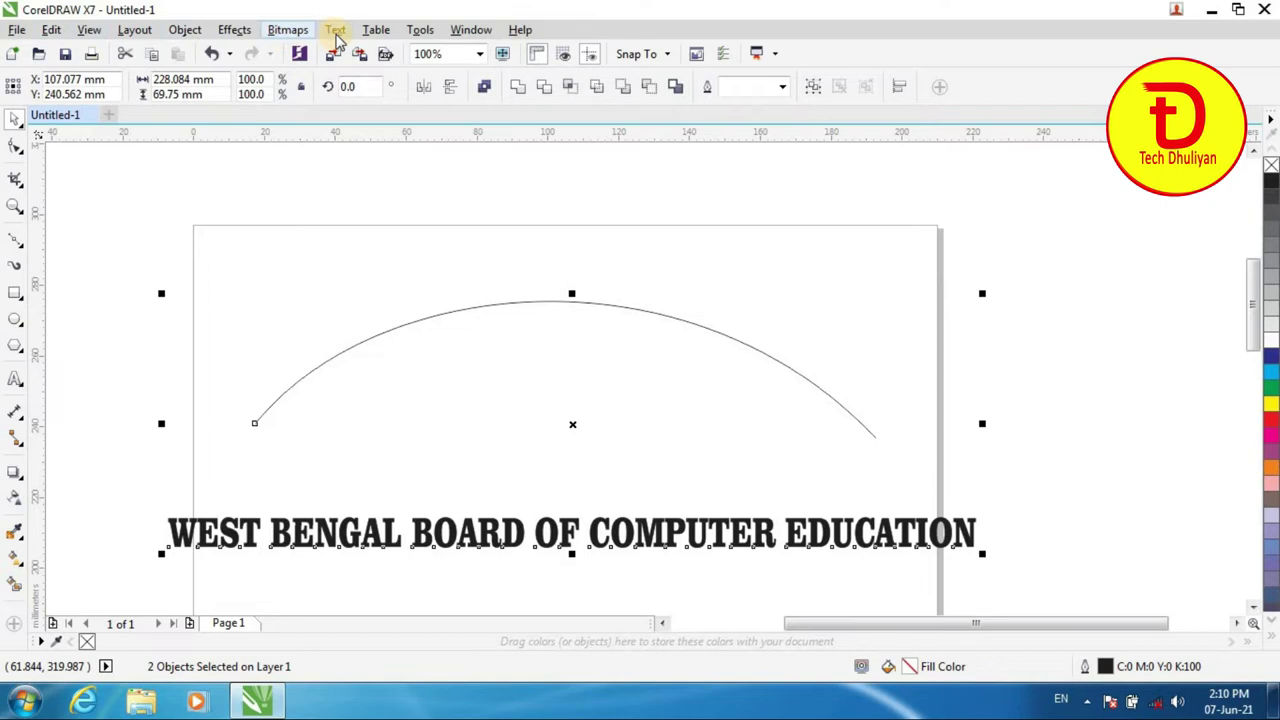
click(336, 30)
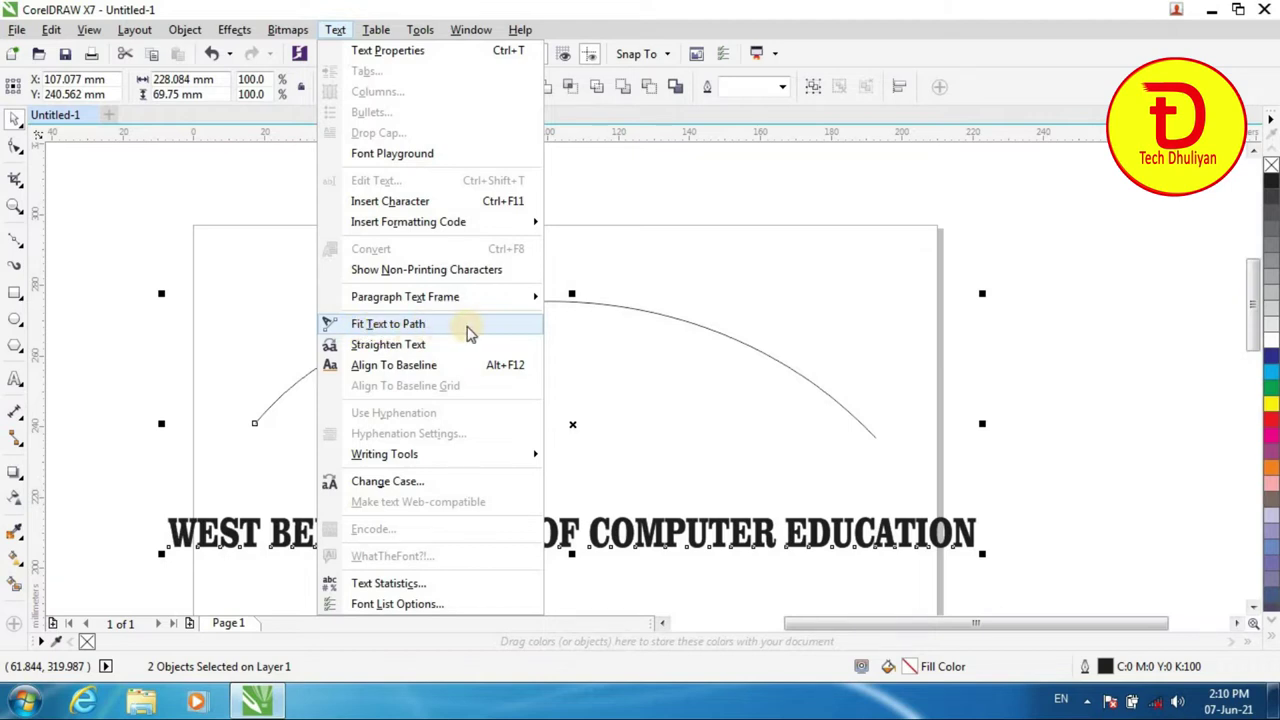
click(414, 324)
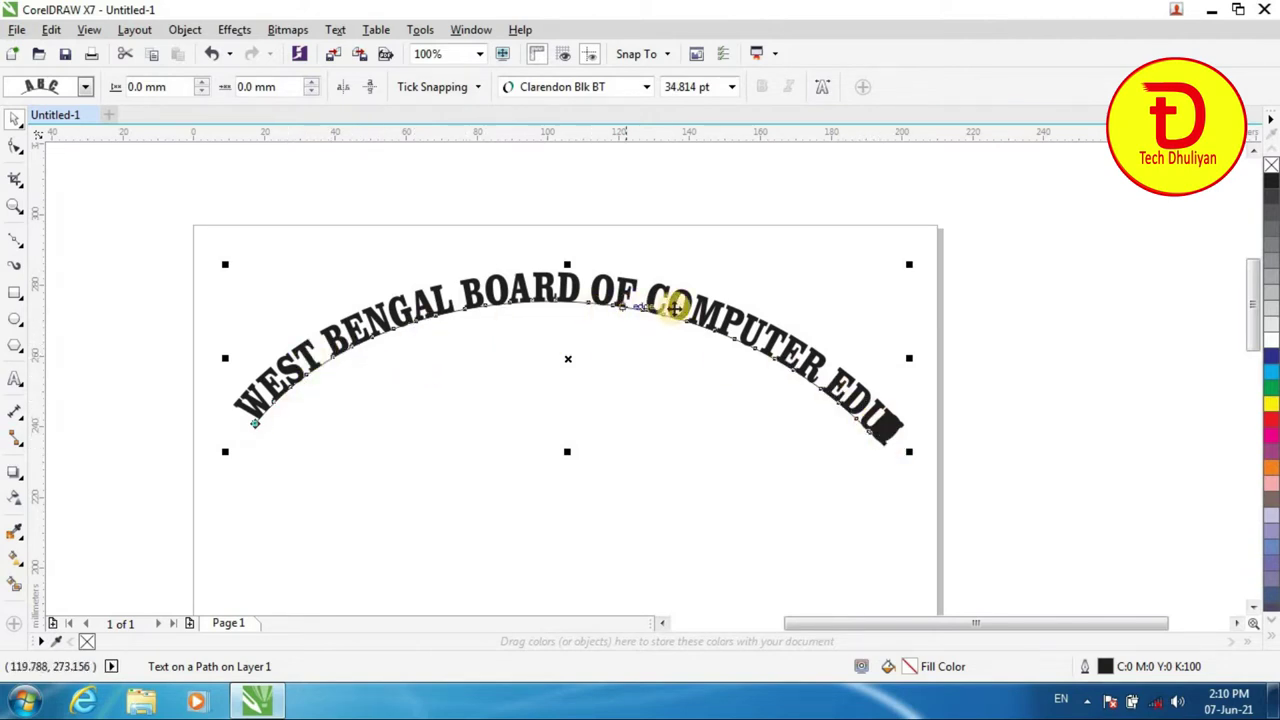
Step: Undo fitting the heading text to the arched curve
click(886, 434)
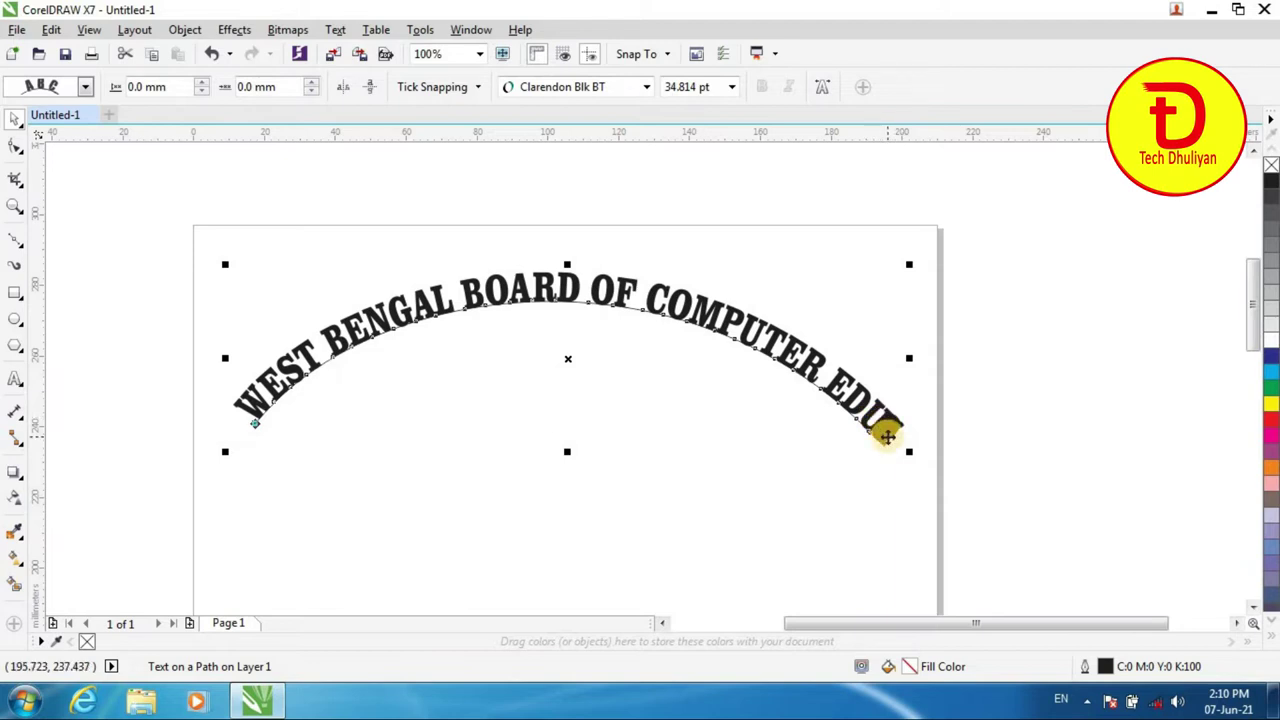
drag(887, 437, 848, 423)
key(ctrl+z)
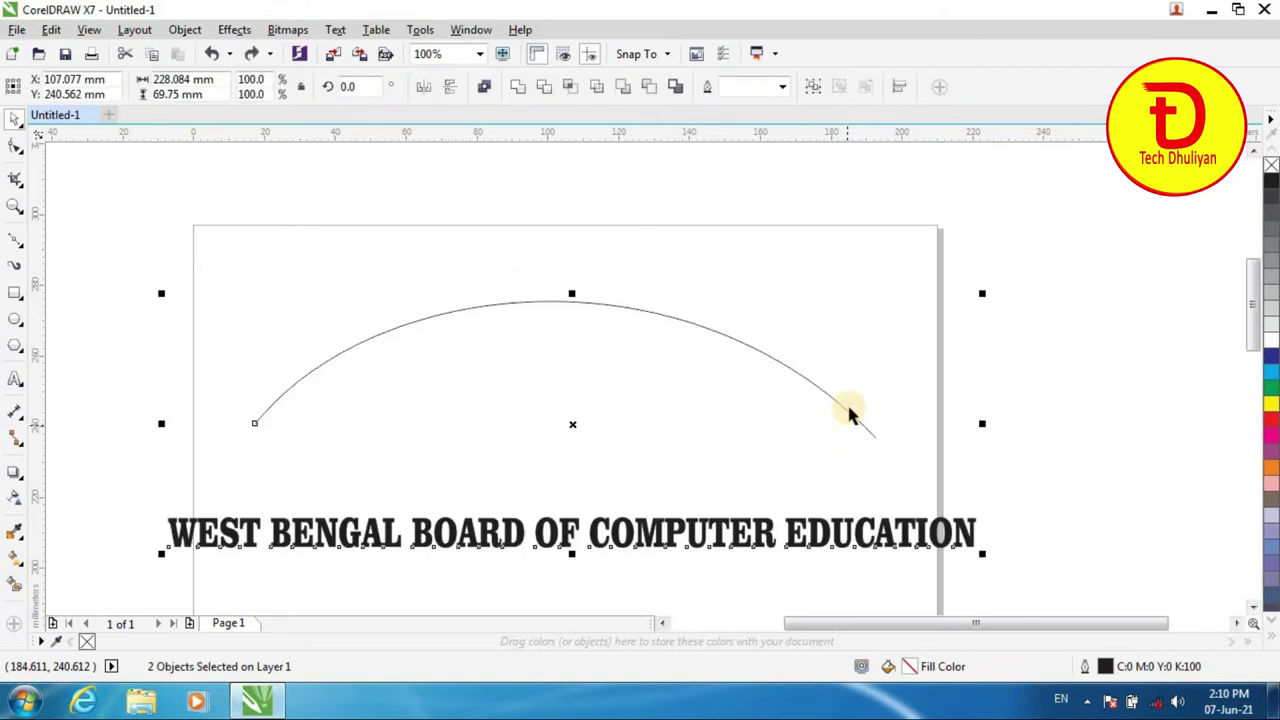
Step: Enlarge the arched curve to about 184 mm wide and 48 mm high
click(820, 389)
click(897, 410)
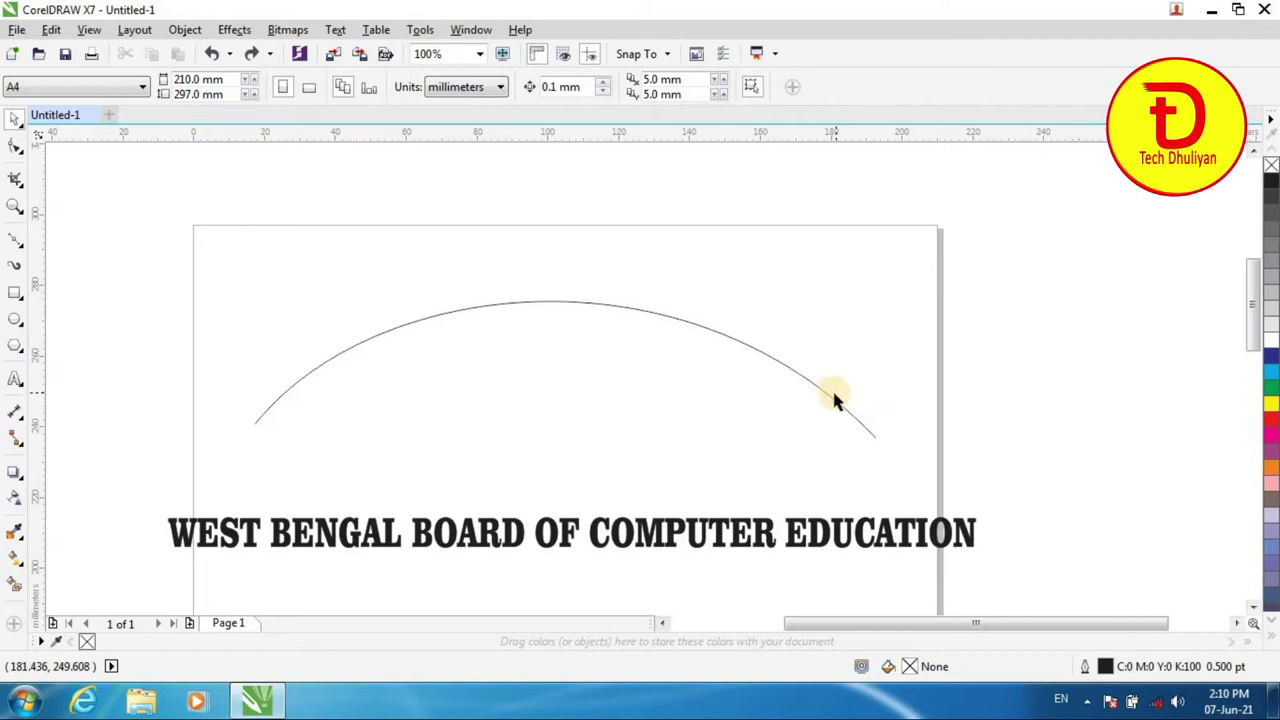
click(871, 438)
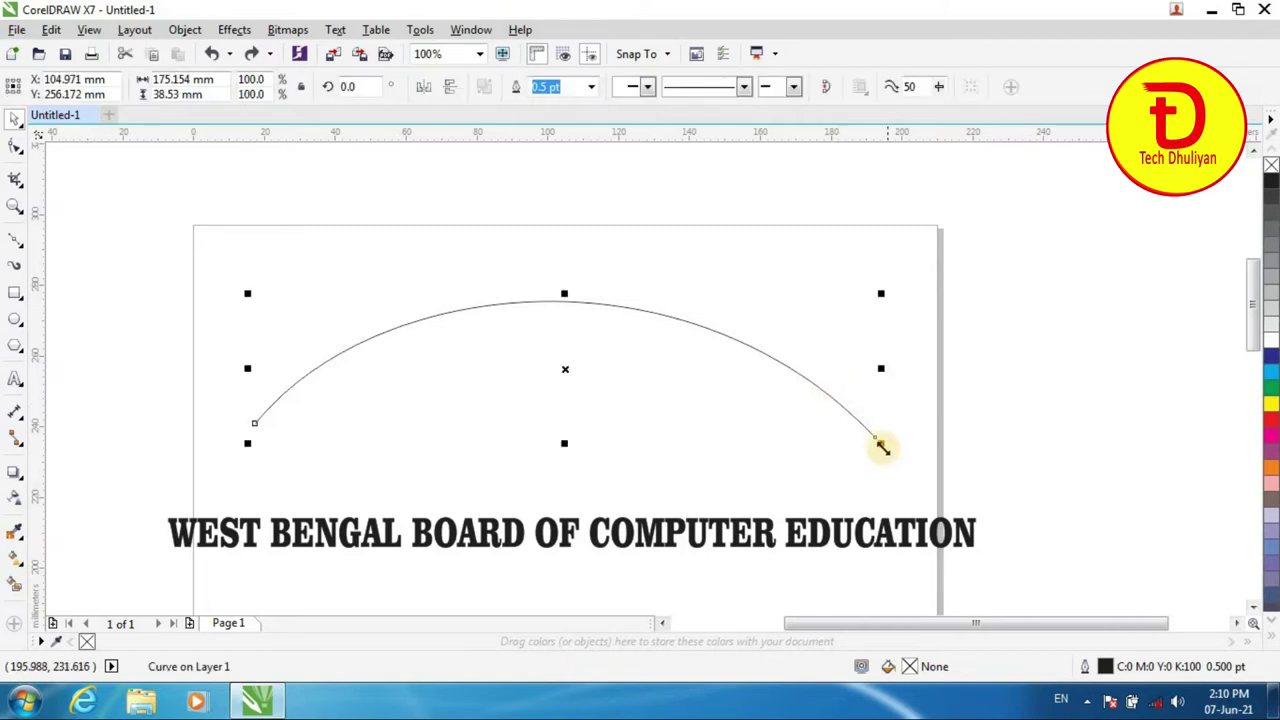
drag(882, 444, 907, 518)
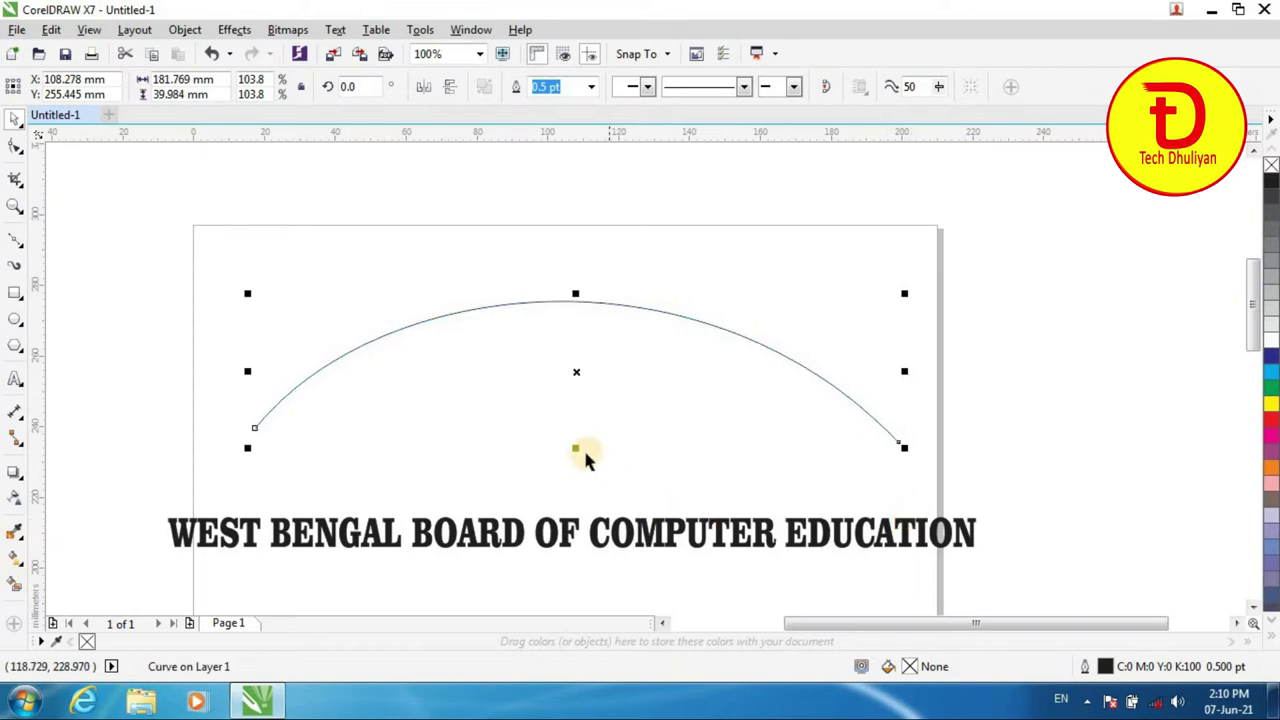
drag(575, 450, 513, 477)
drag(244, 477, 236, 479)
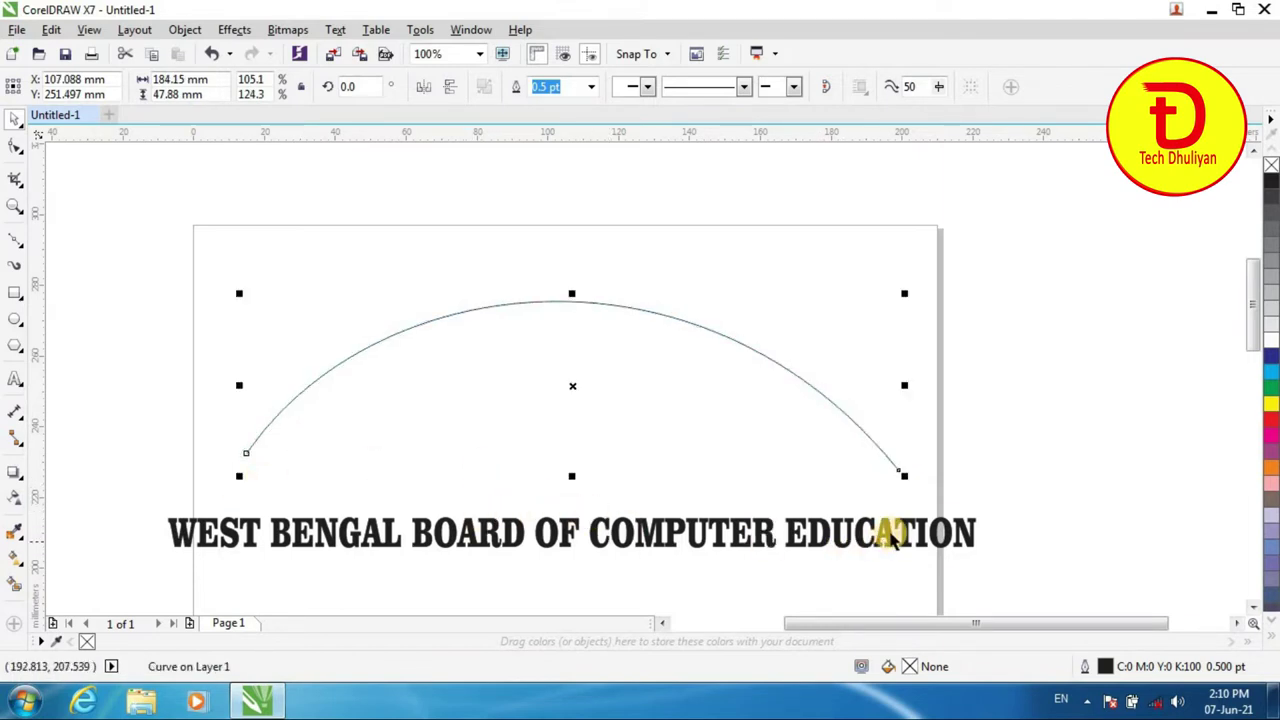
Step: Scale the heading down to about 207 mm wide, and fit it to the arched curve with Fit Text to Path
click(965, 540)
drag(985, 555, 974, 552)
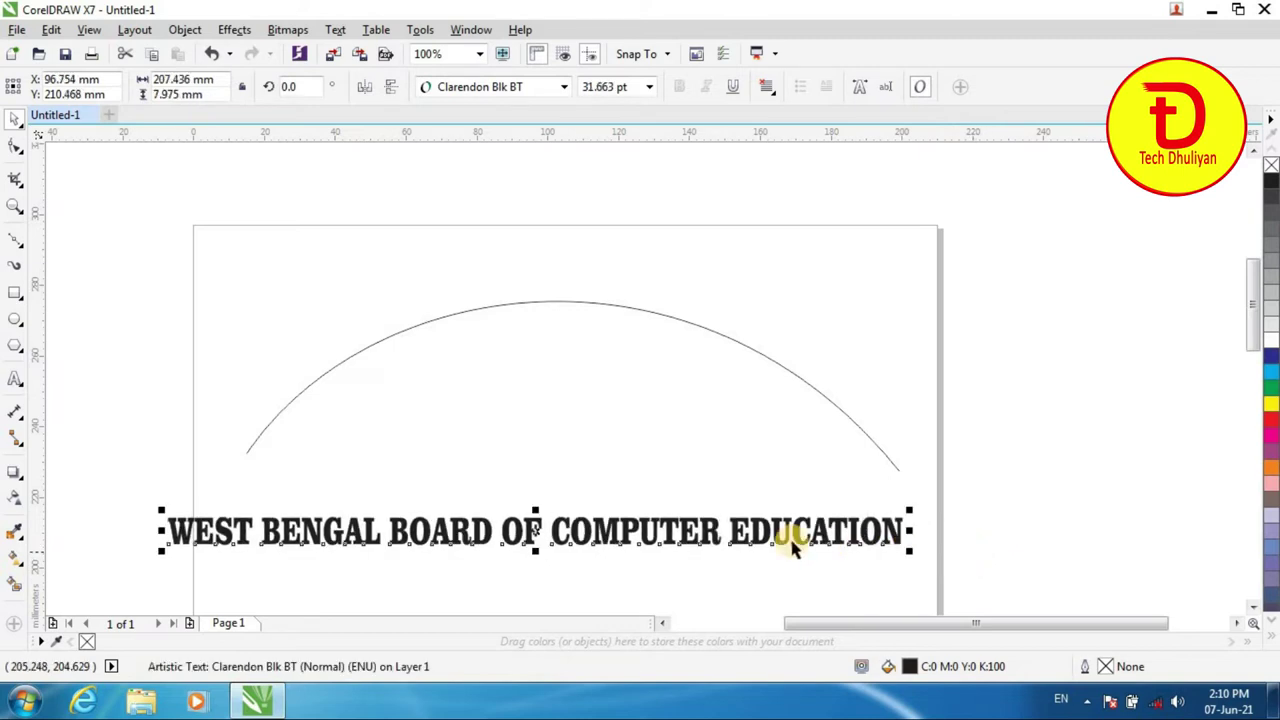
shift+click(658, 320)
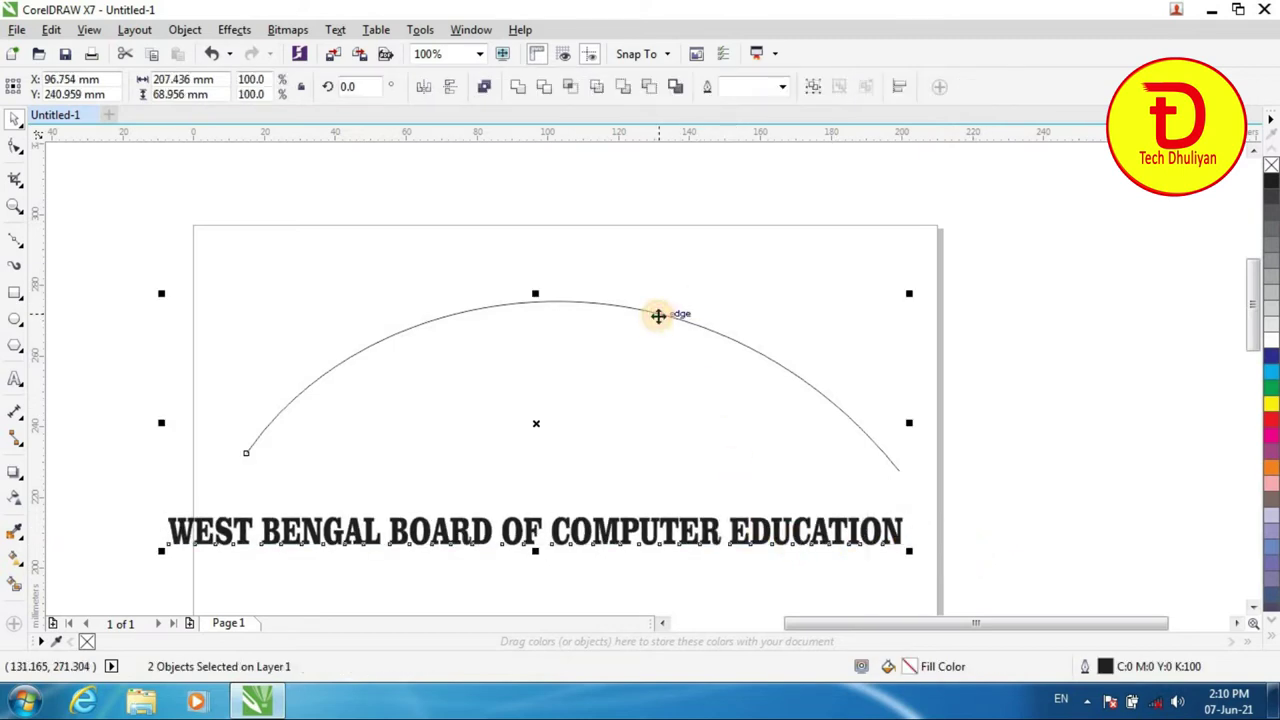
click(336, 30)
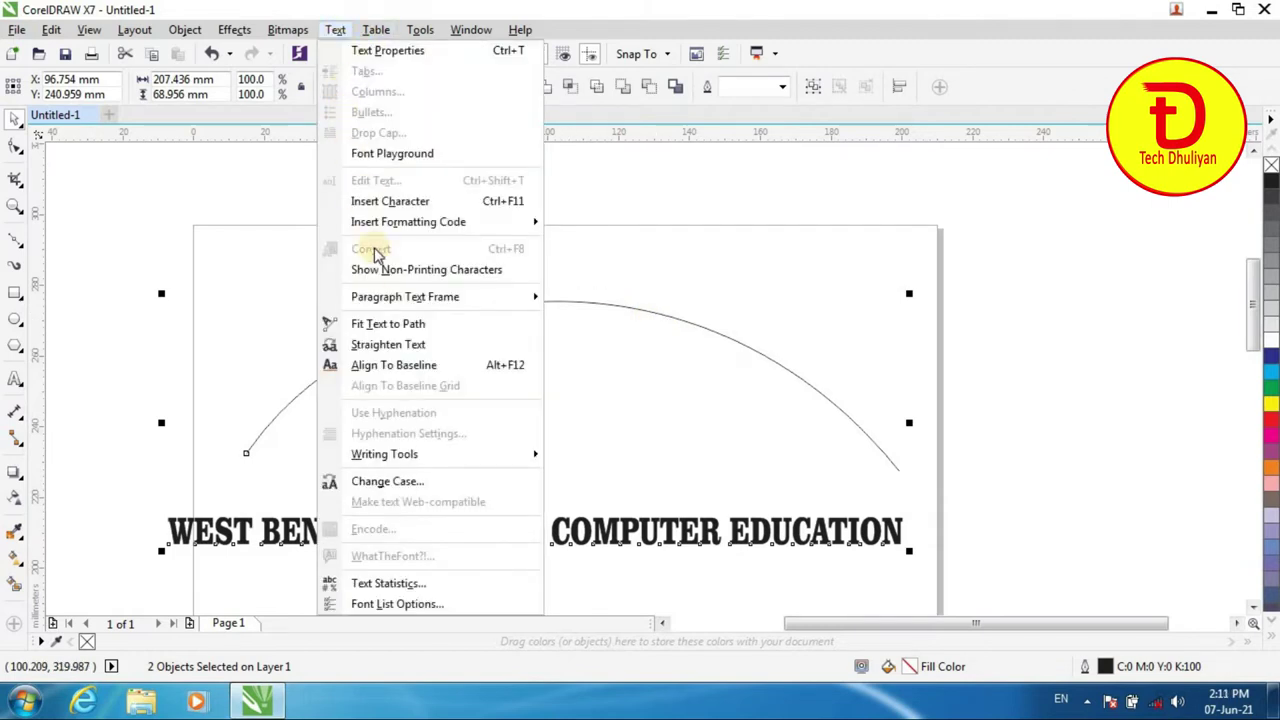
click(420, 328)
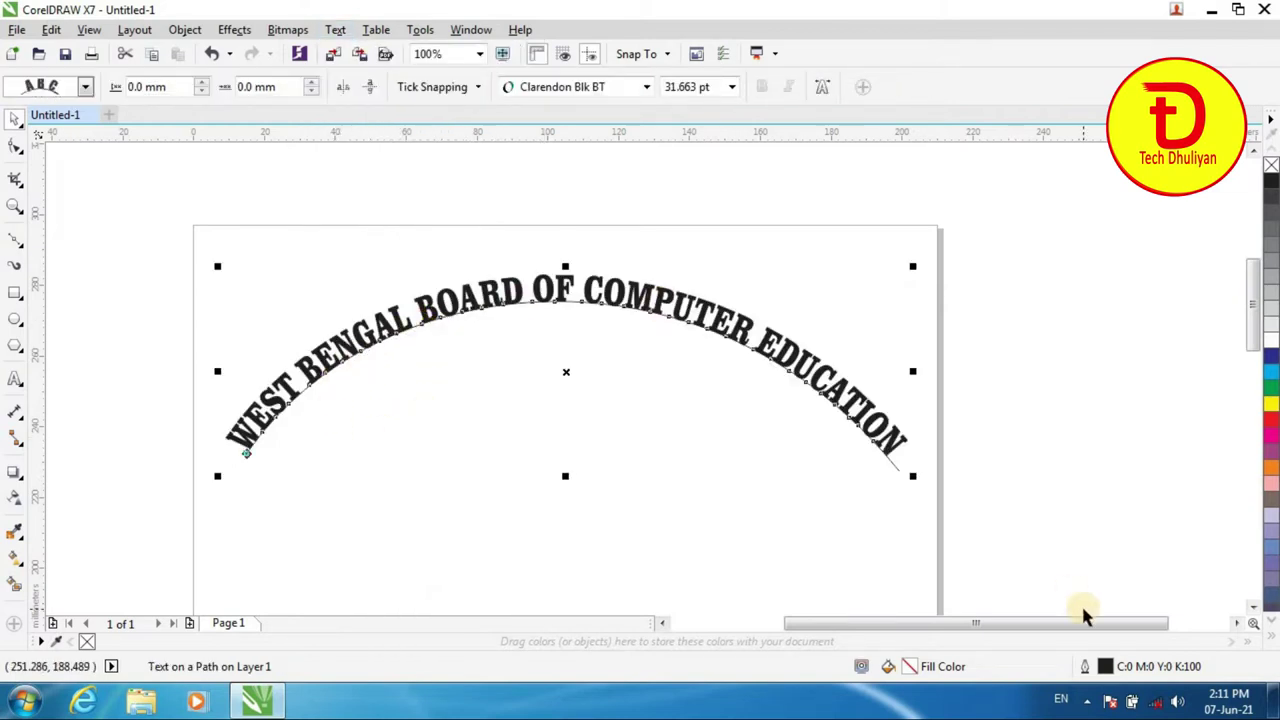
click(826, 518)
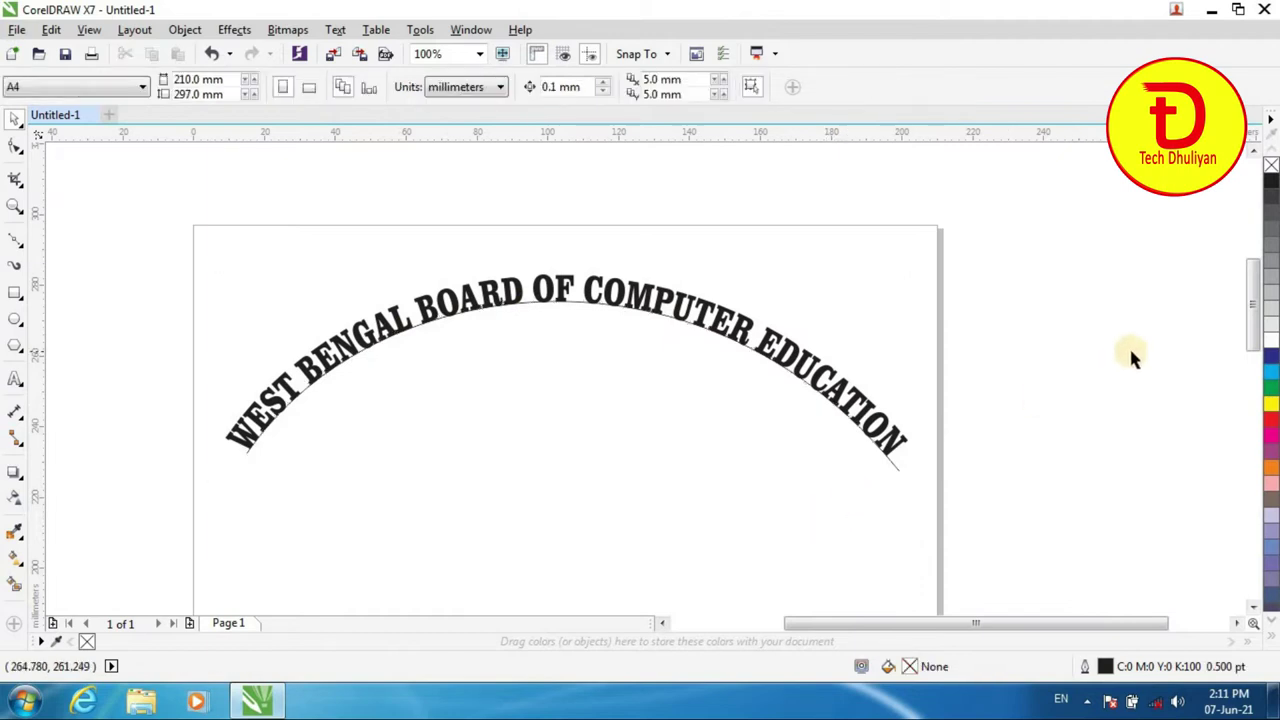
Step: Try to separate the heading from the arched curve by moving the text and the curve individually, and undo these moves
click(730, 322)
mouse_move(730, 322)
mouse_down()
mouse_move(737, 297)
mouse_move(718, 325)
mouse_up()
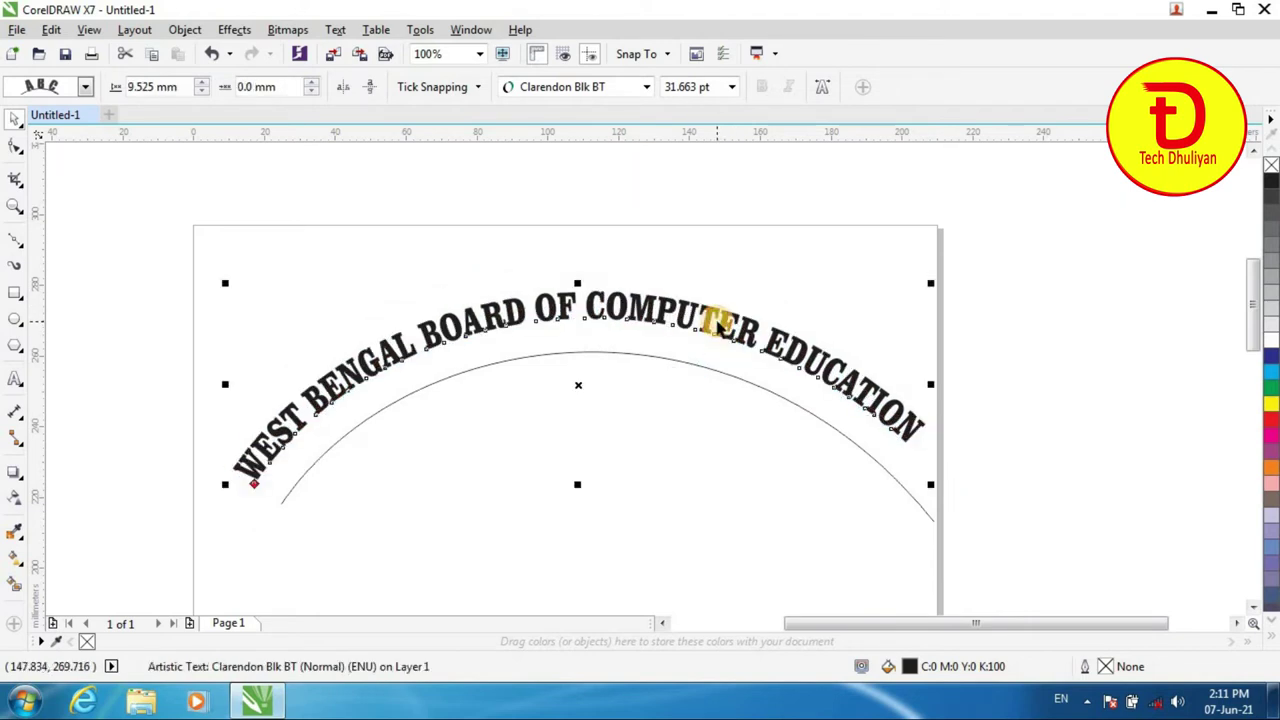
click(695, 405)
drag(695, 372, 663, 423)
click(652, 377)
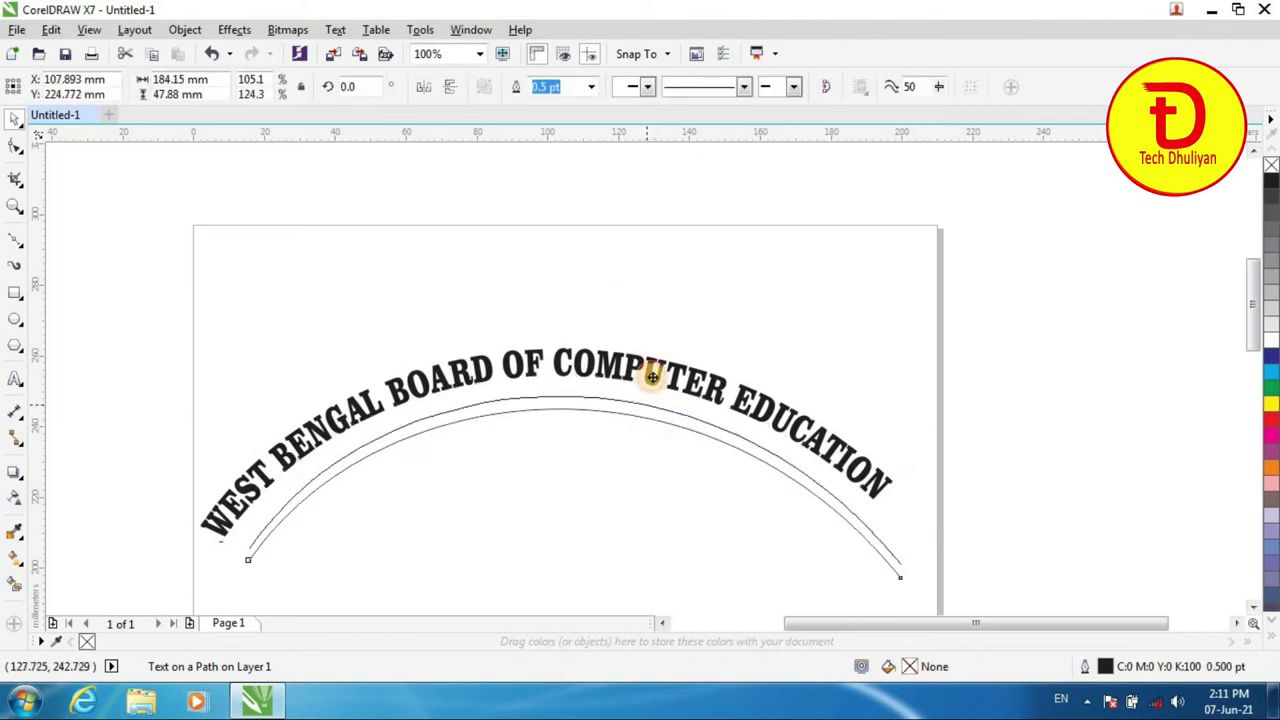
key(ctrl+z)
drag(651, 376, 656, 366)
key(ctrl+z)
key(ctrl+z)
key(ctrl+z)
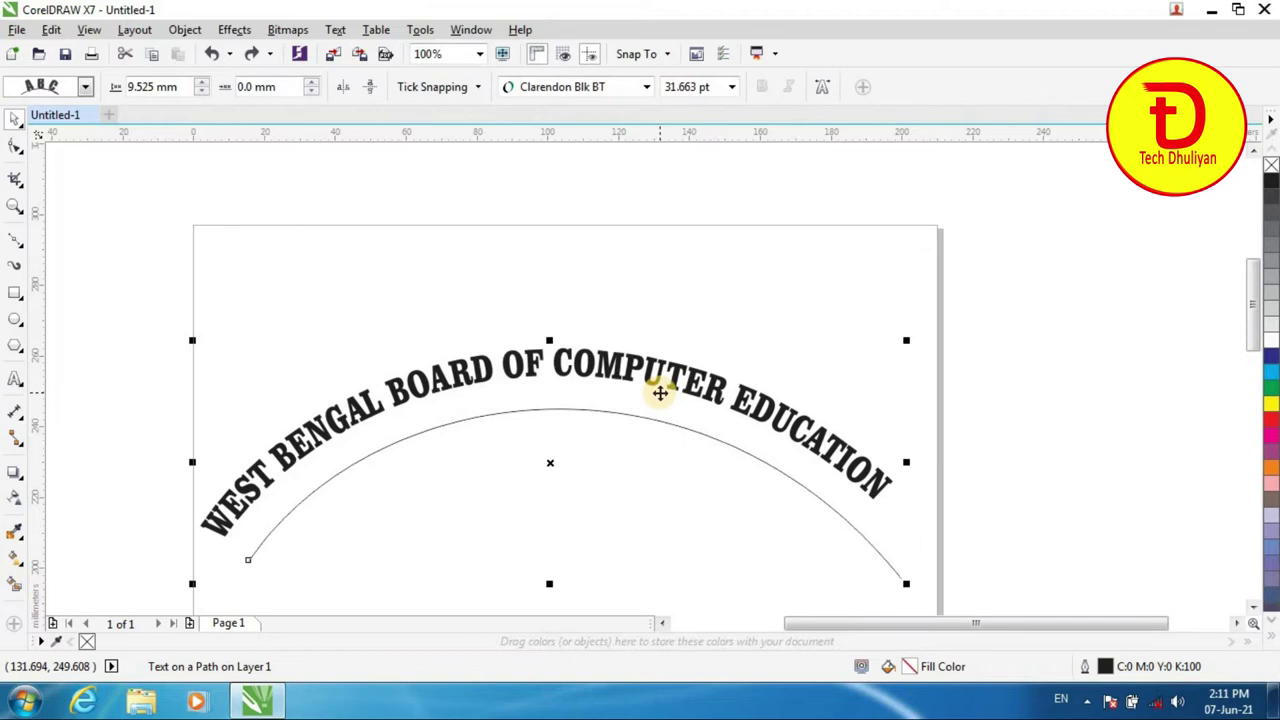
key(ctrl+z)
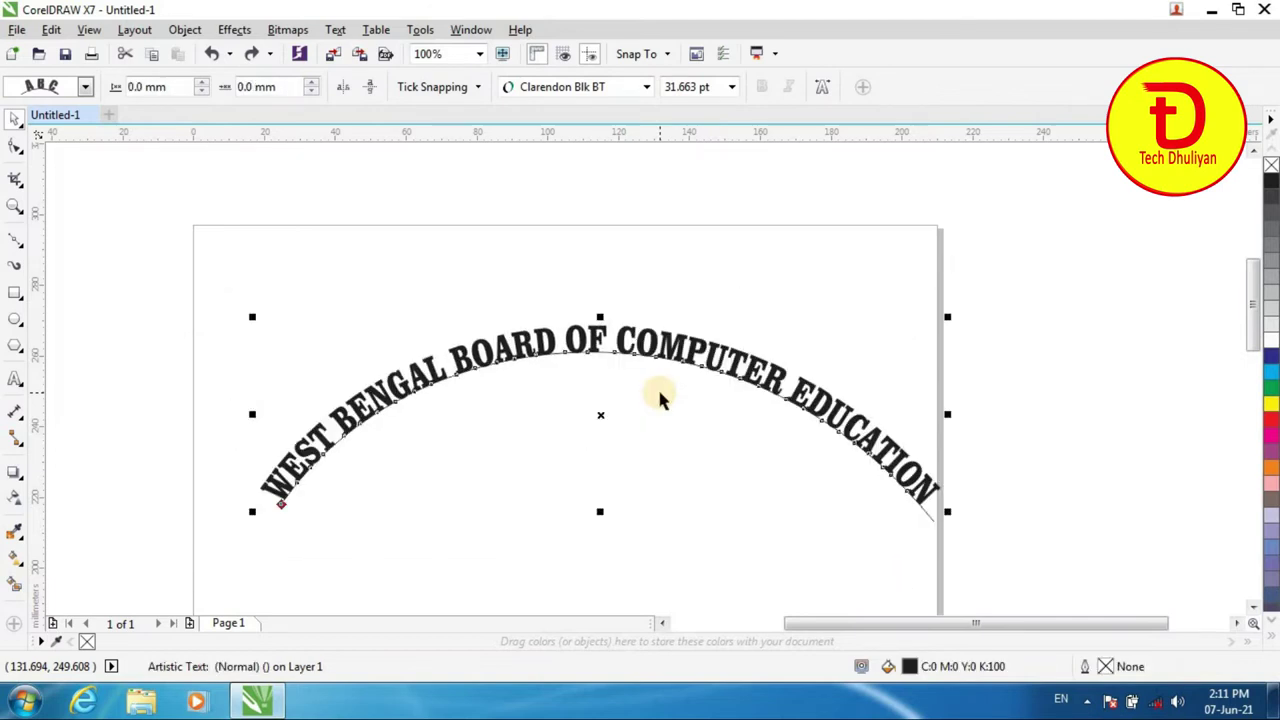
Step: Move the curved heading together with its path higher and roughly centre it across the page width, and deselect it
mouse_move(758, 370)
mouse_down()
mouse_move(755, 333)
mouse_move(749, 373)
mouse_up()
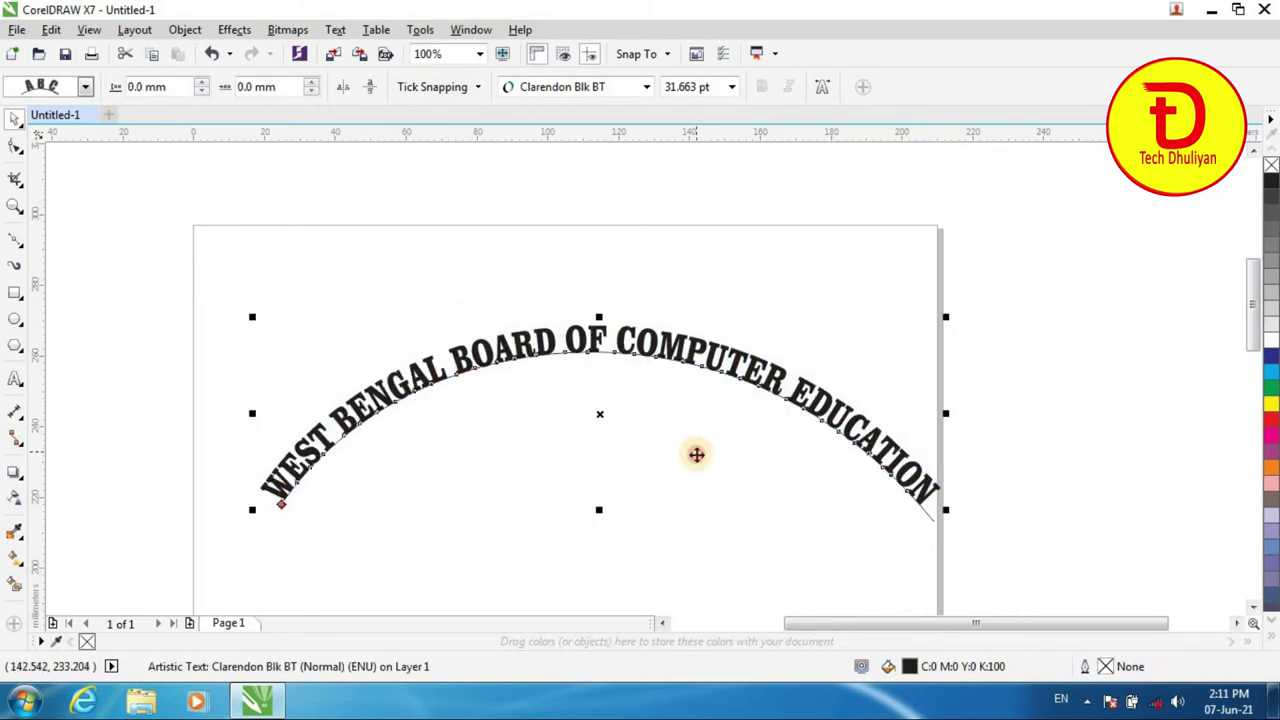
click(1120, 476)
drag(760, 371, 772, 338)
click(1048, 421)
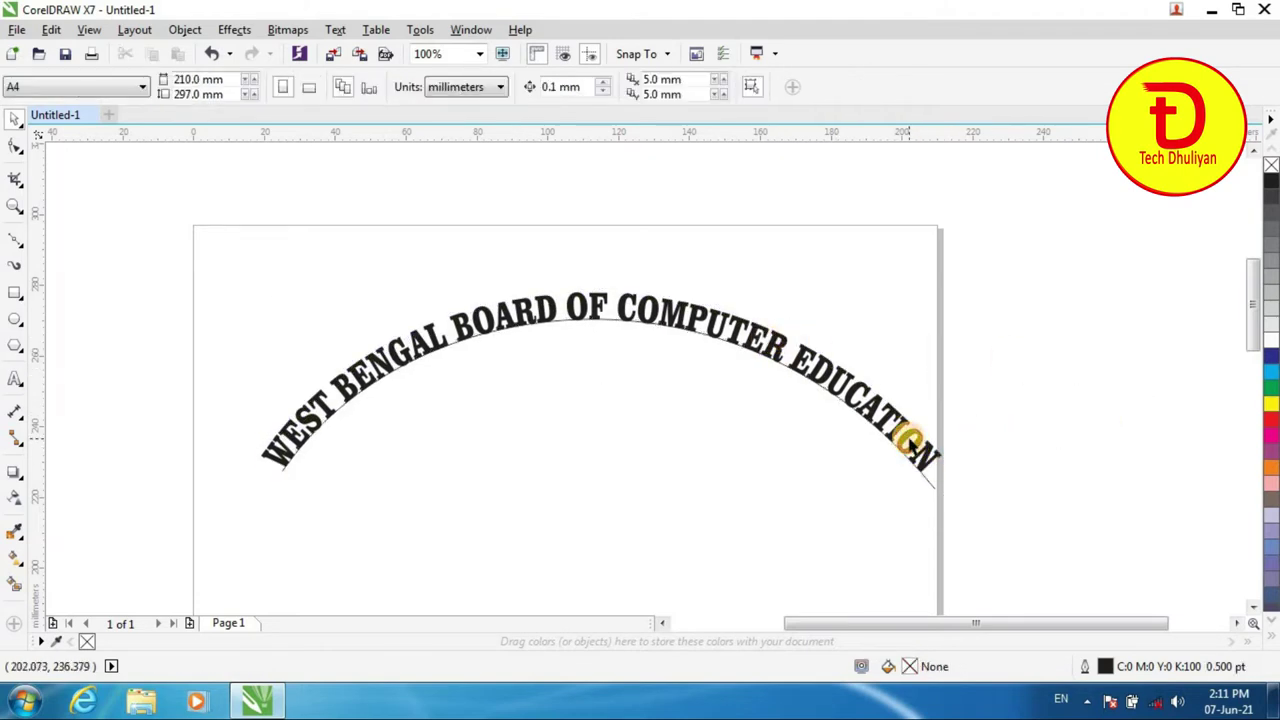
drag(843, 380, 808, 372)
click(1127, 497)
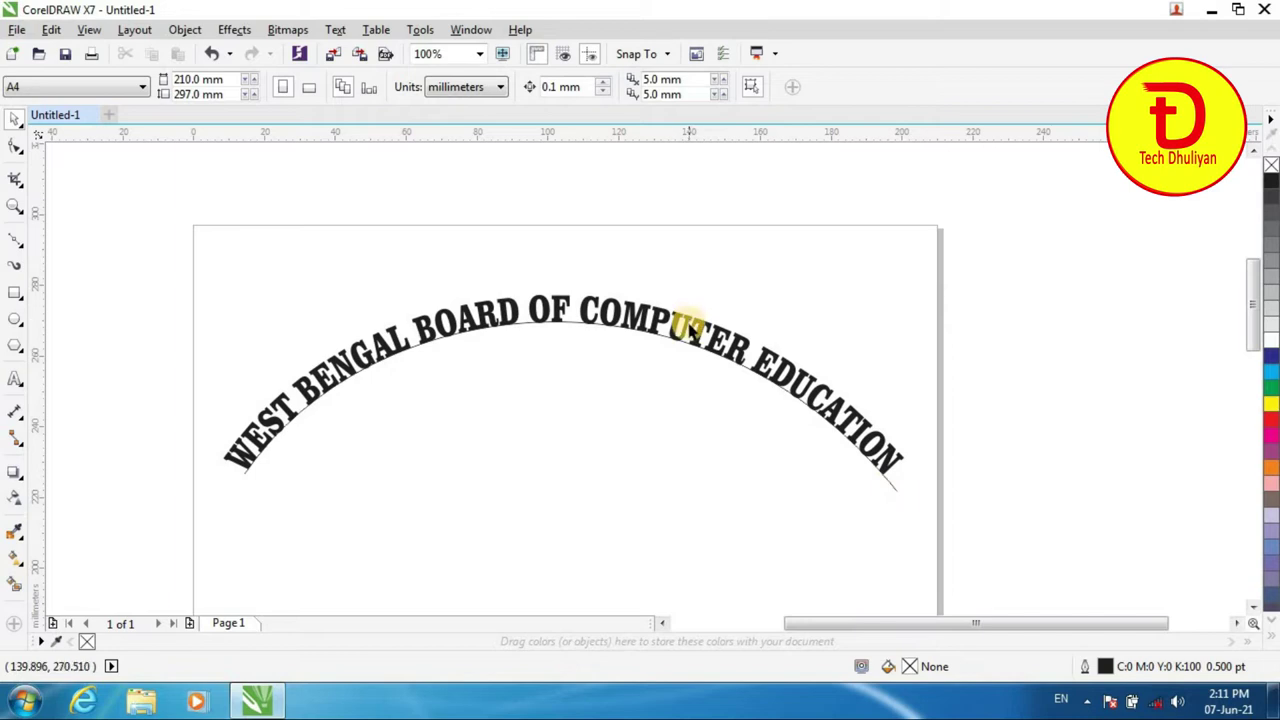
Step: Break the curved heading apart from its path with Break Text Apart, and deselect both objects
click(688, 321)
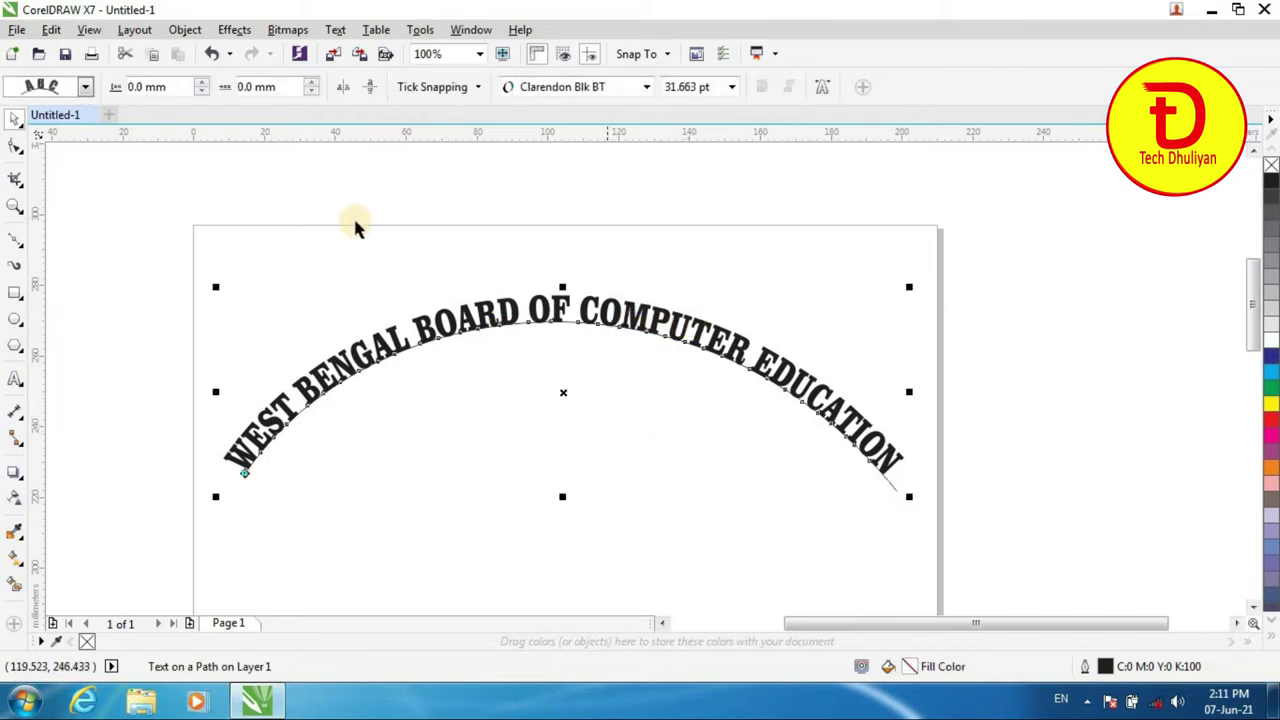
click(184, 30)
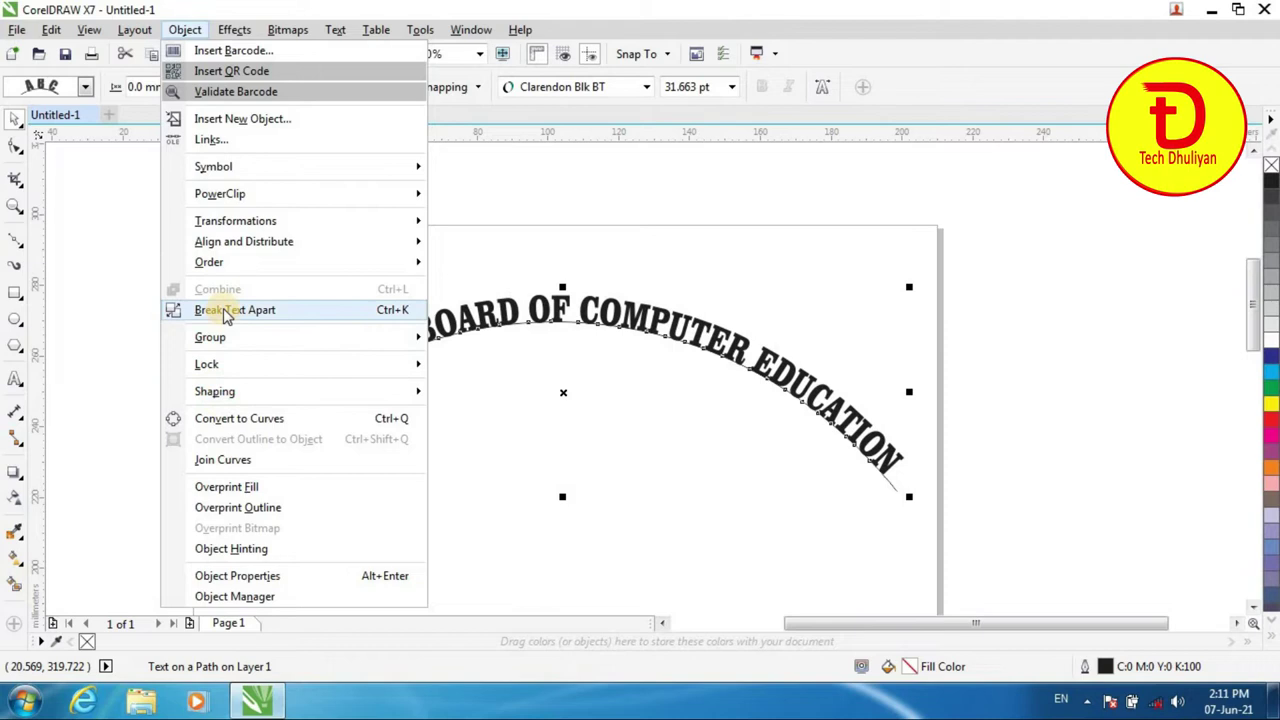
click(349, 309)
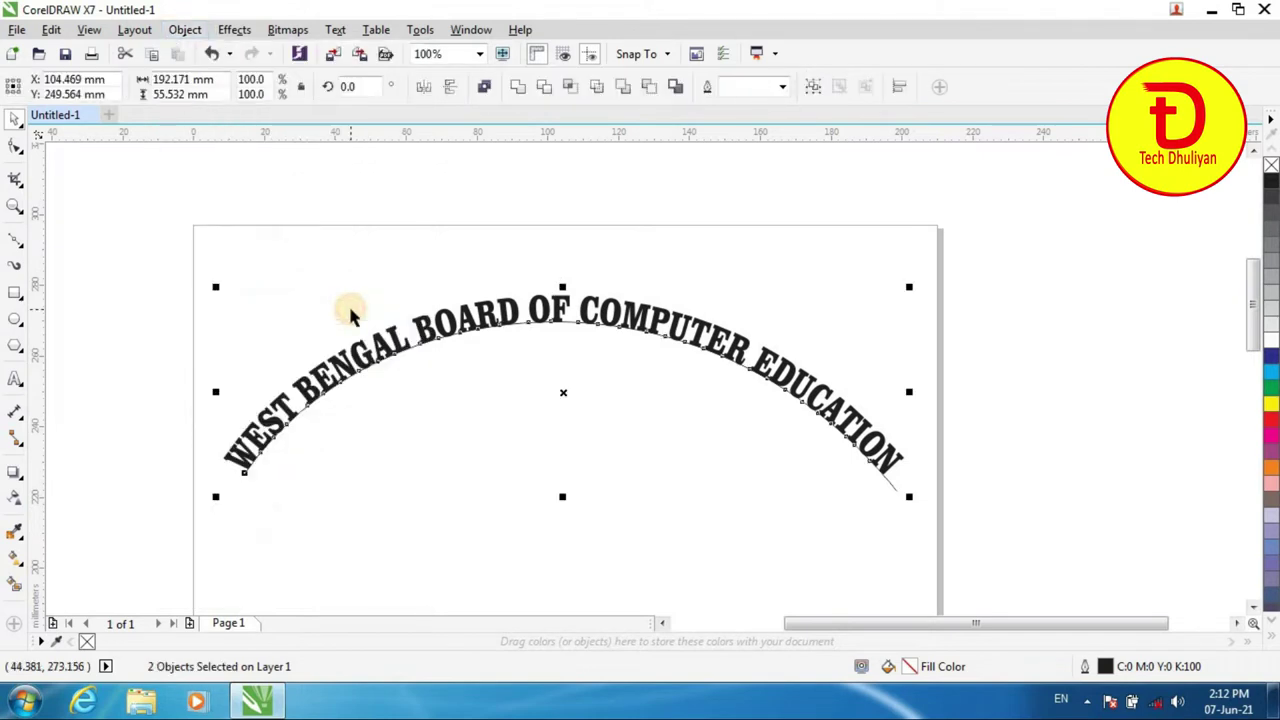
click(1123, 465)
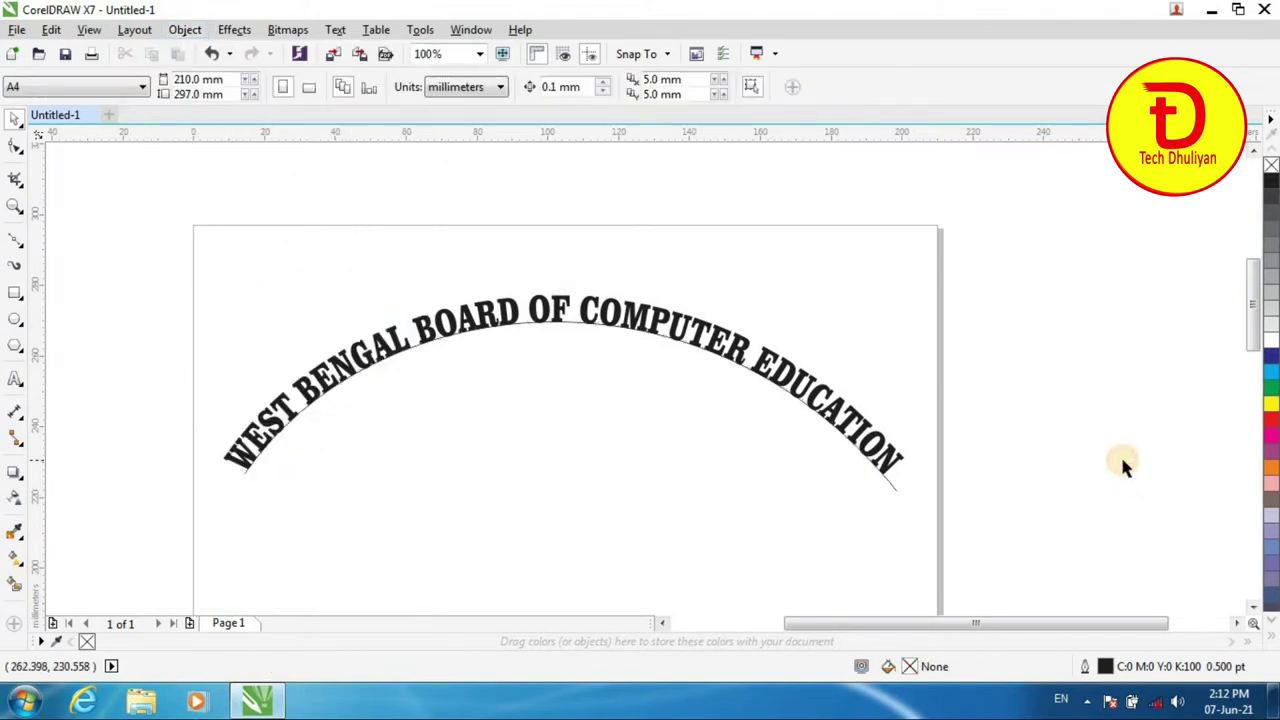
Step: Move the separated arched curve down away from the heading and delete it
click(893, 491)
drag(848, 532, 837, 590)
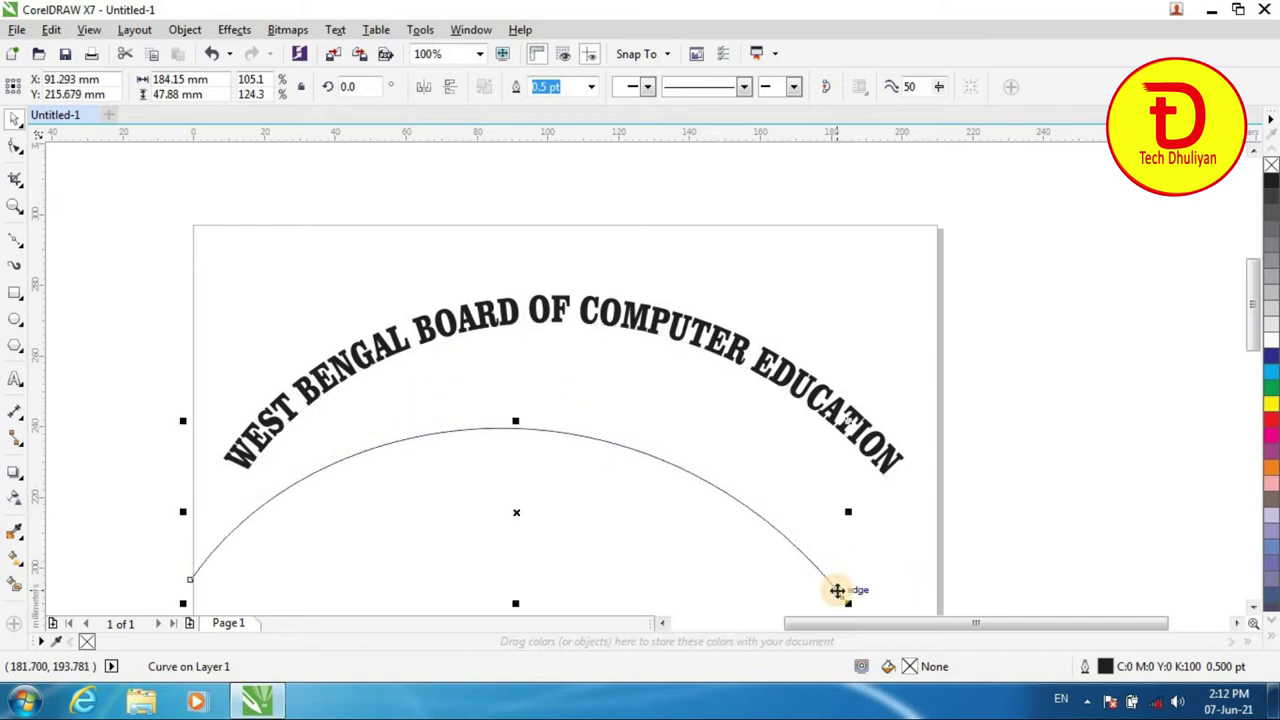
key(Delete)
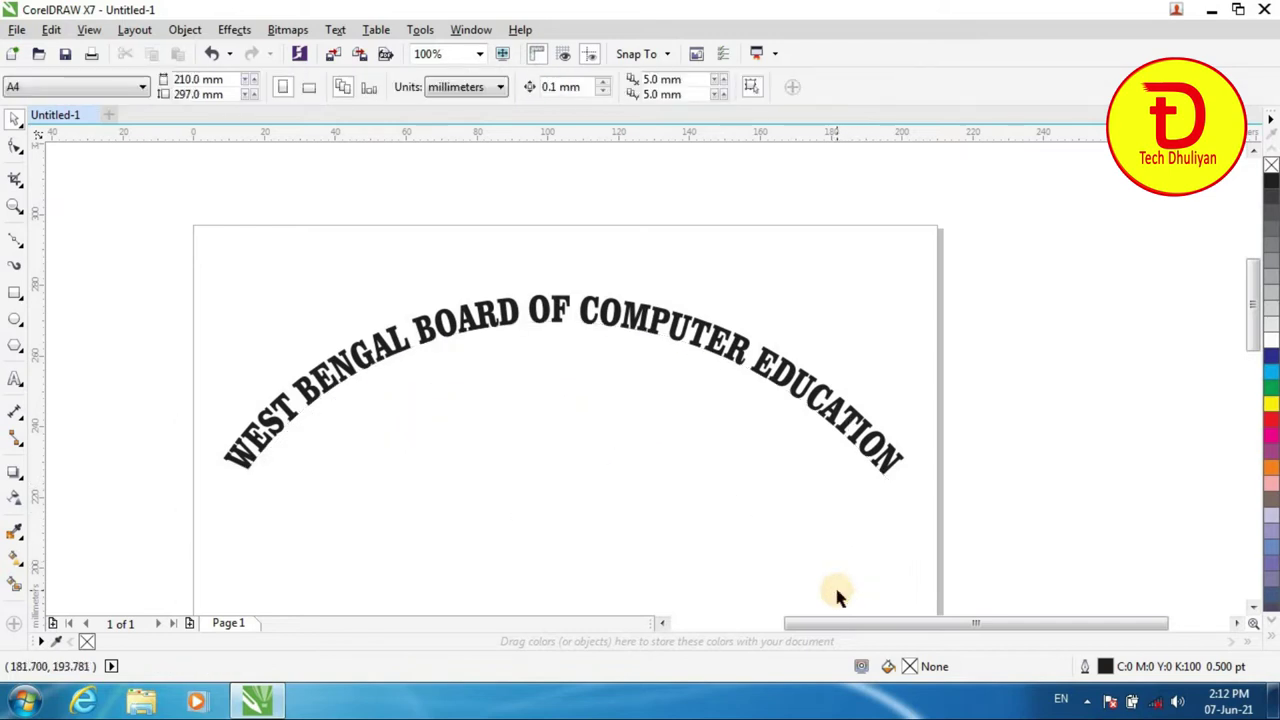
Step: Fill the curved heading with red (C:0 M:100 Y:100 K:0) and give it a blue (C:100 M:100 Y:0 K:0) outline
click(719, 331)
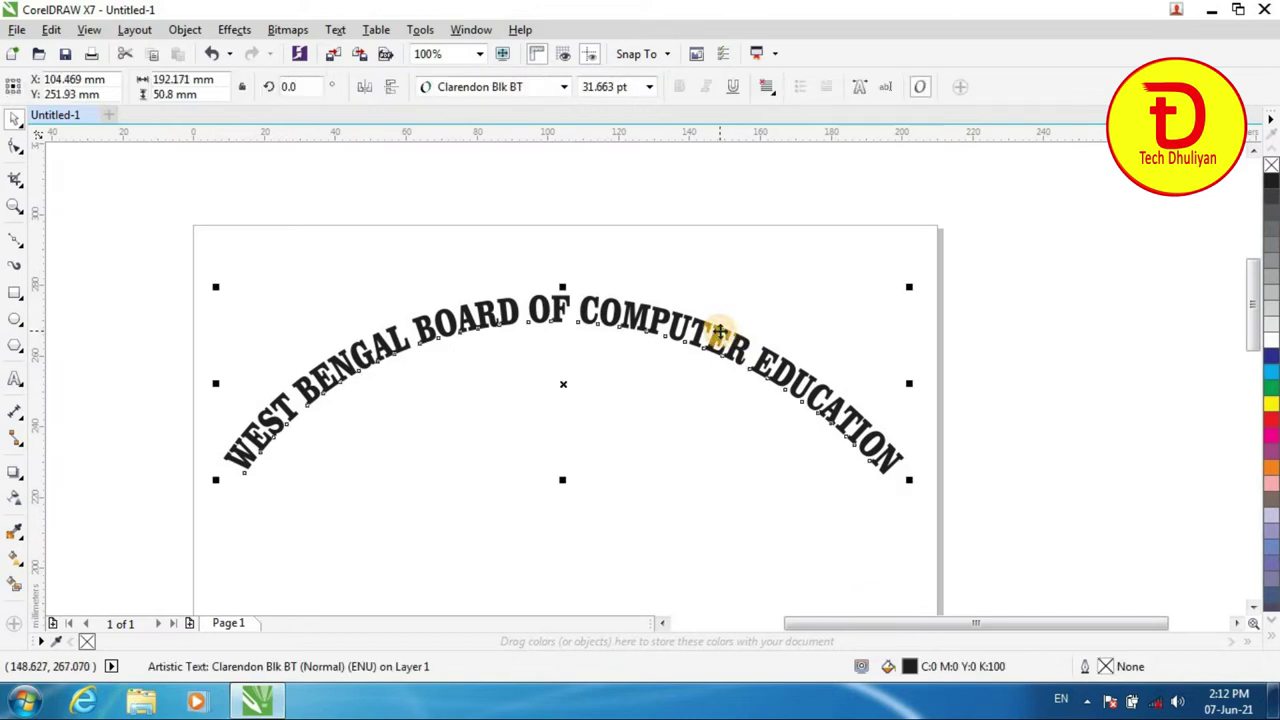
click(1272, 424)
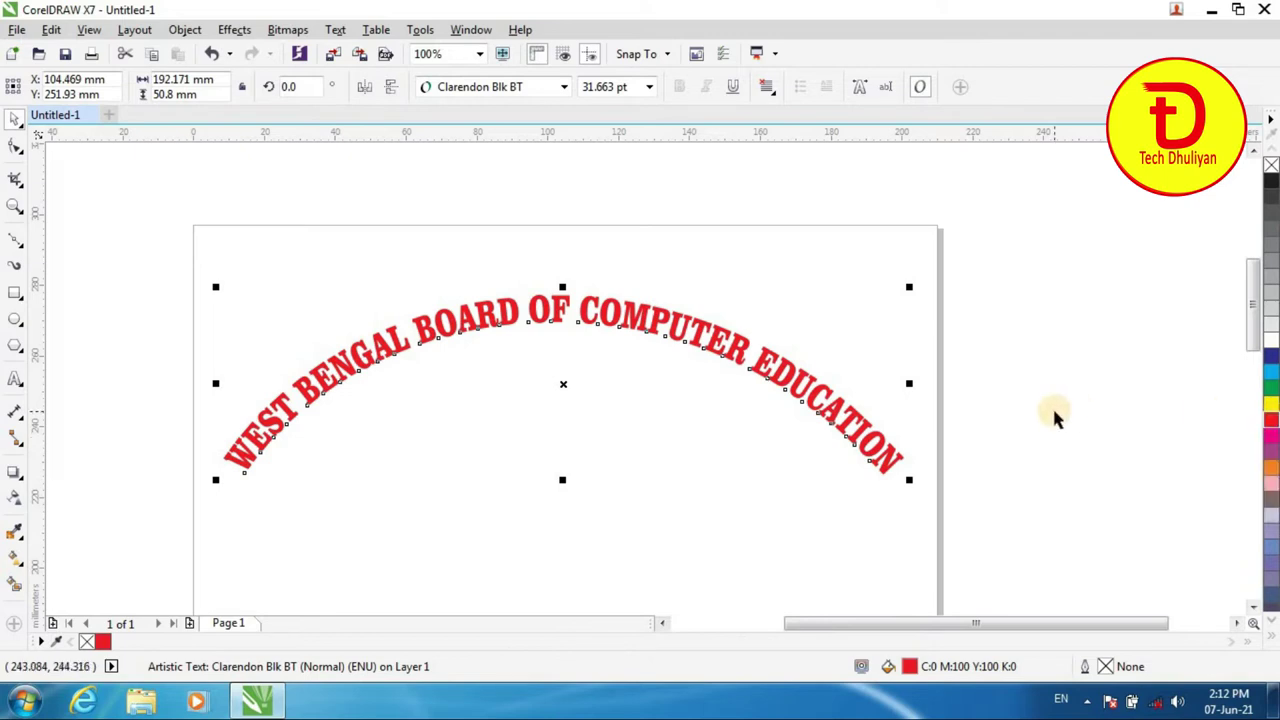
right_click(1272, 360)
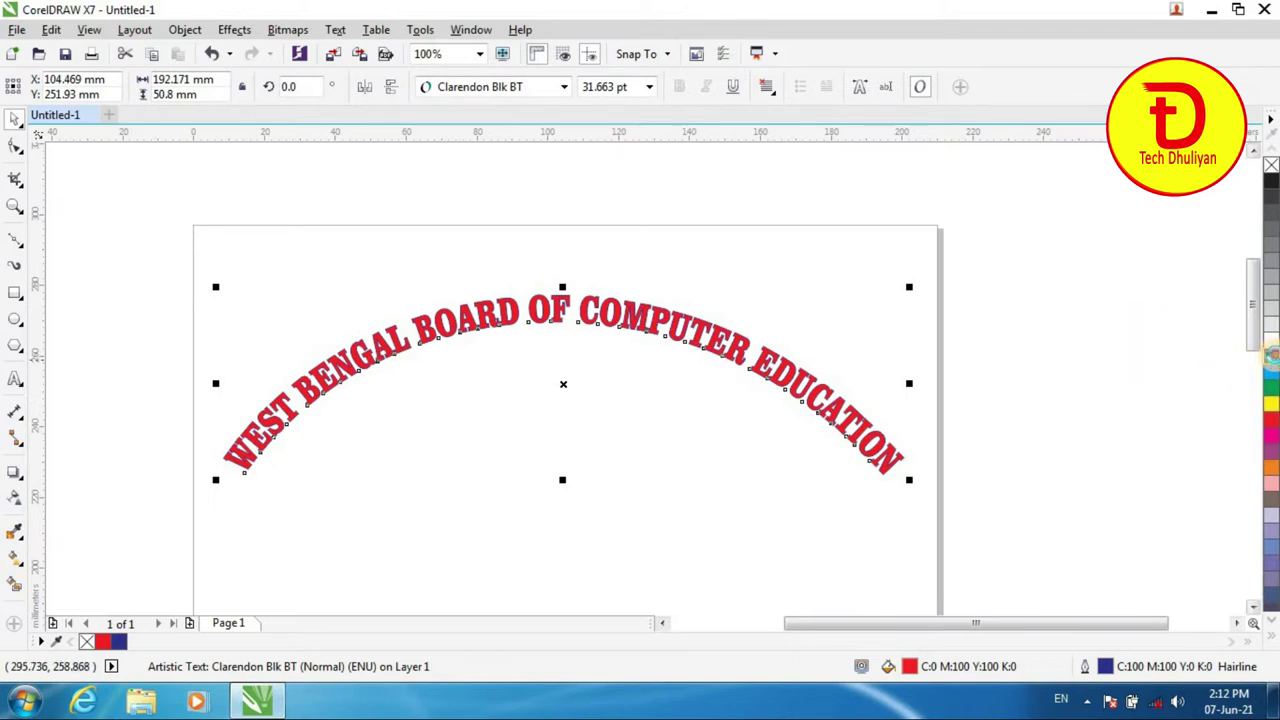
Step: Fill the curved heading with blue (C:100 M:100 Y:0 K:0) and deselect it
click(1272, 358)
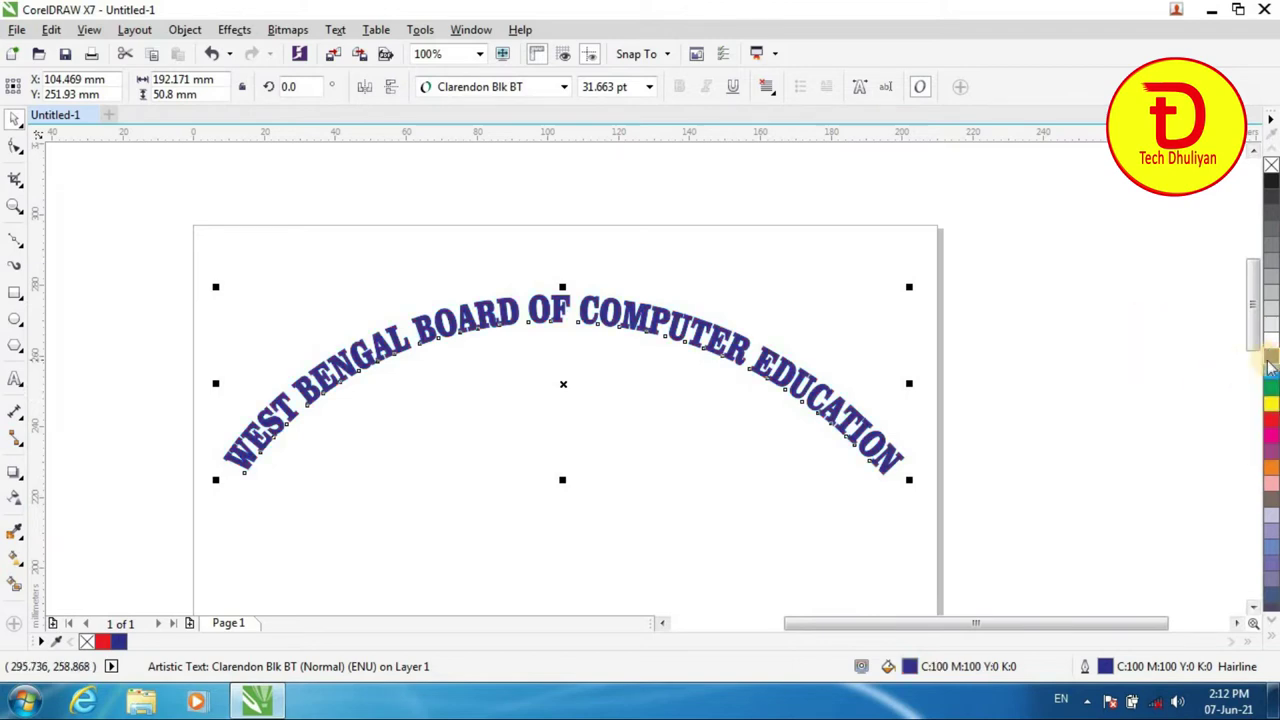
click(1020, 418)
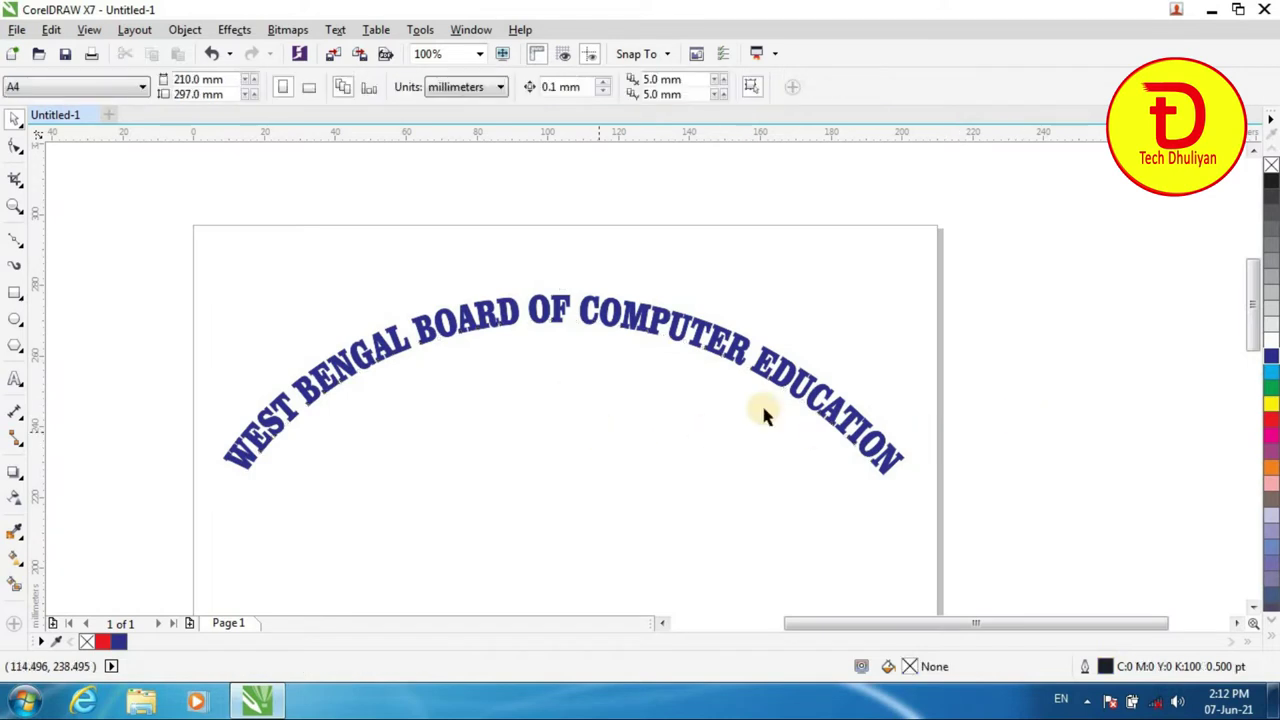
Step: Draw a circle about 45 mm in diameter below the curved heading, near the middle of the page width
drag(1251, 280, 1252, 325)
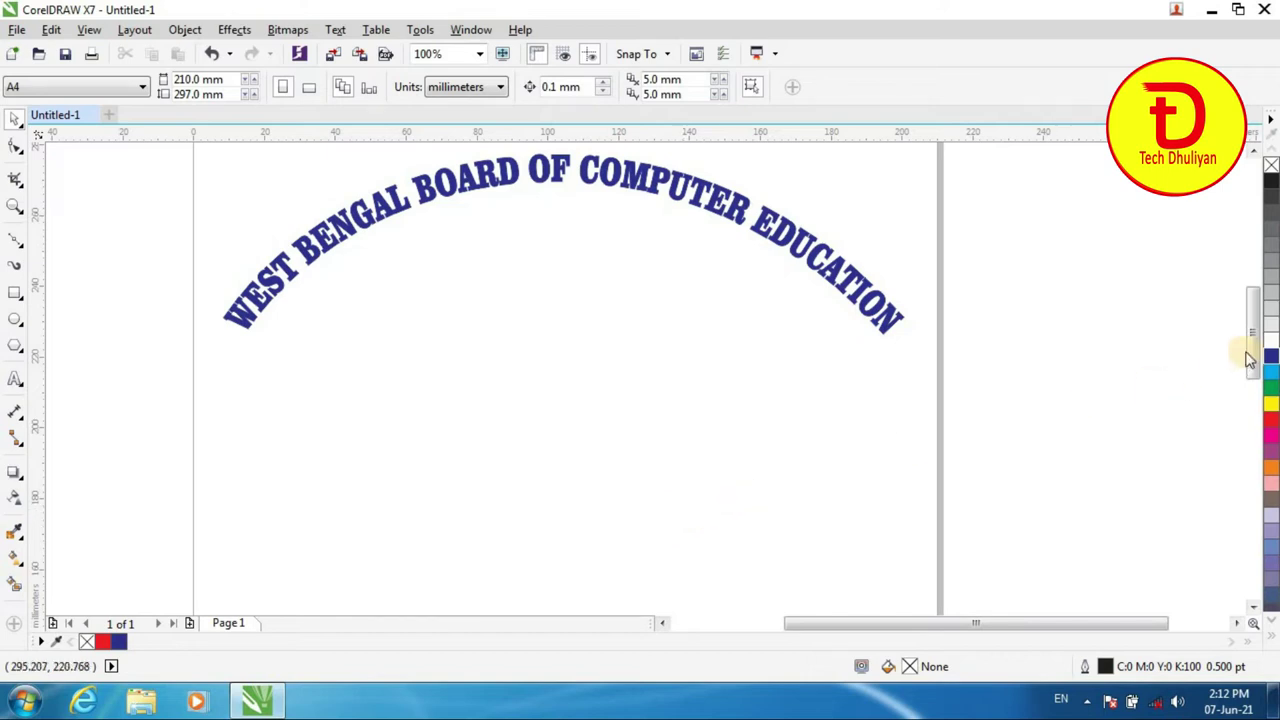
drag(1249, 349, 1250, 365)
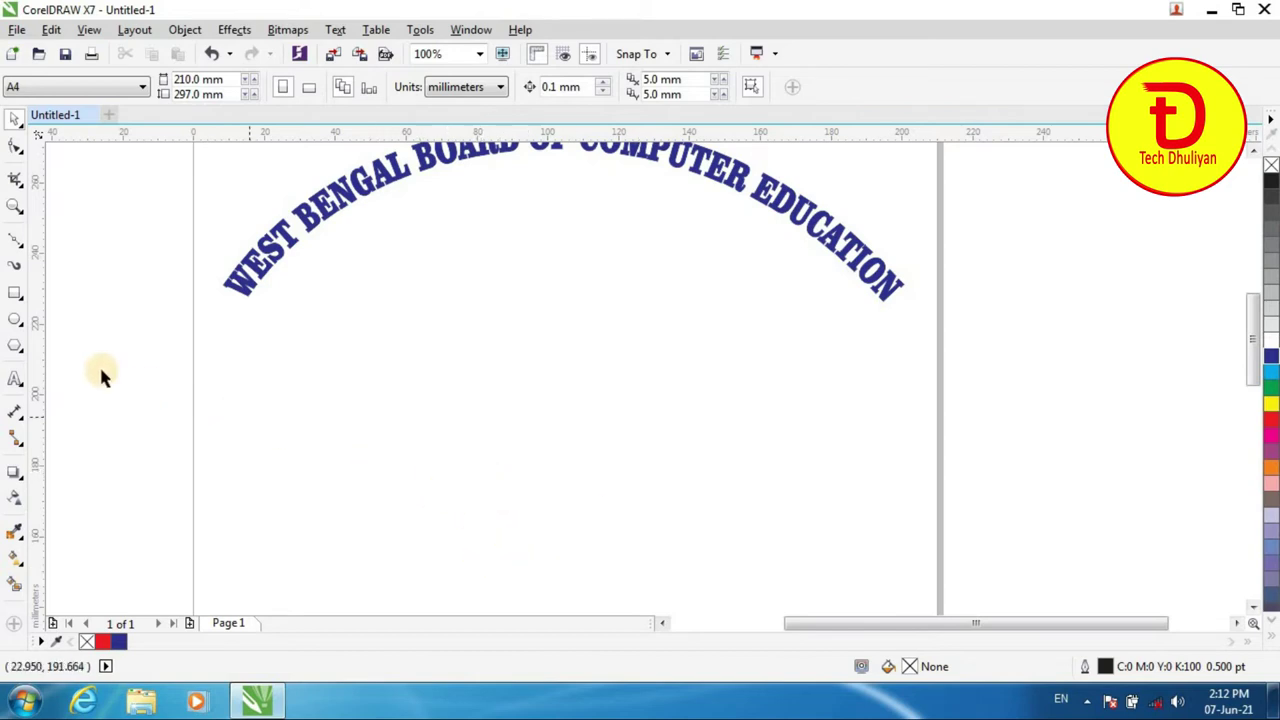
click(16, 322)
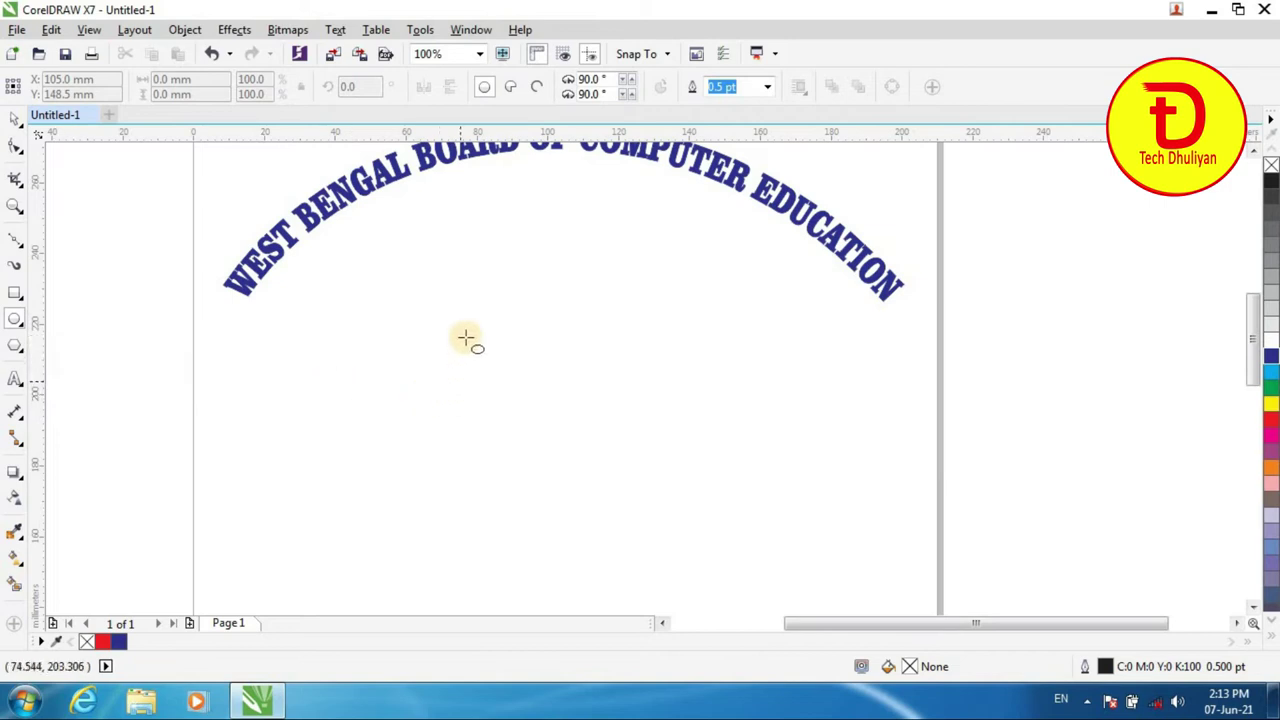
drag(466, 313, 604, 472)
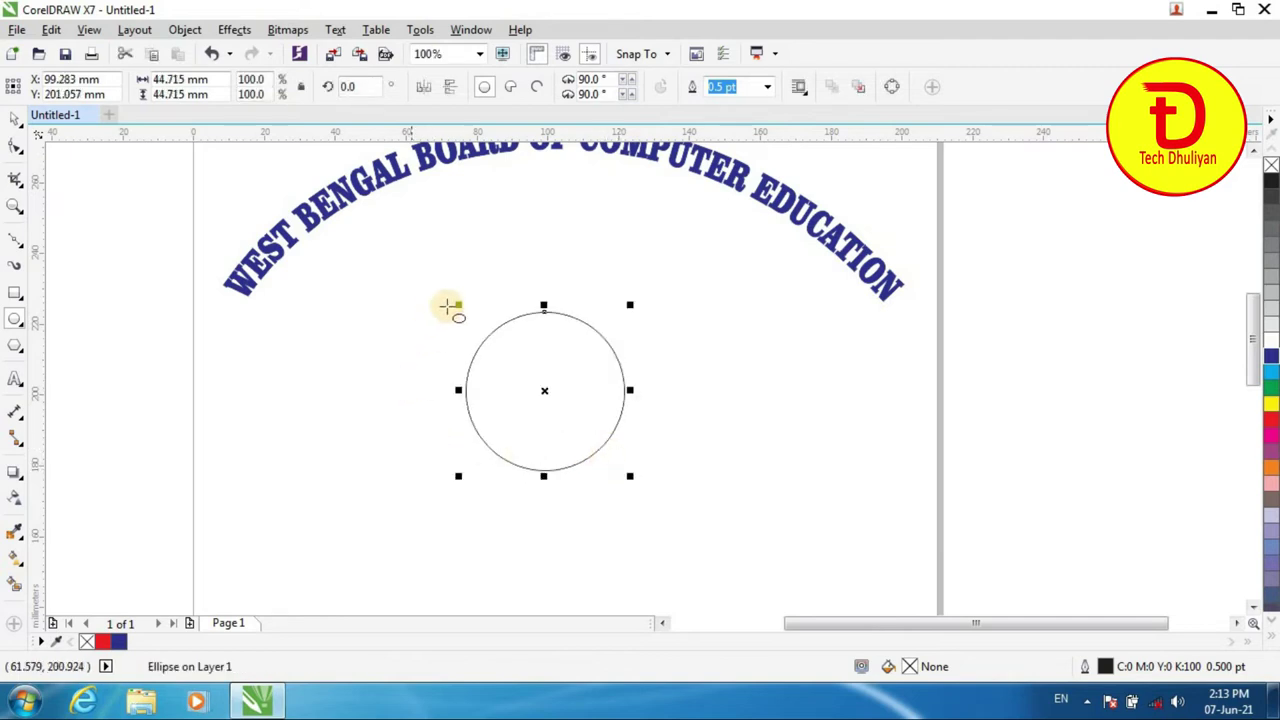
Step: Move the circle up under the arch to a centre at about X 101 mm, Y 213 mm, and deselect it
click(16, 118)
click(598, 340)
drag(598, 340, 604, 298)
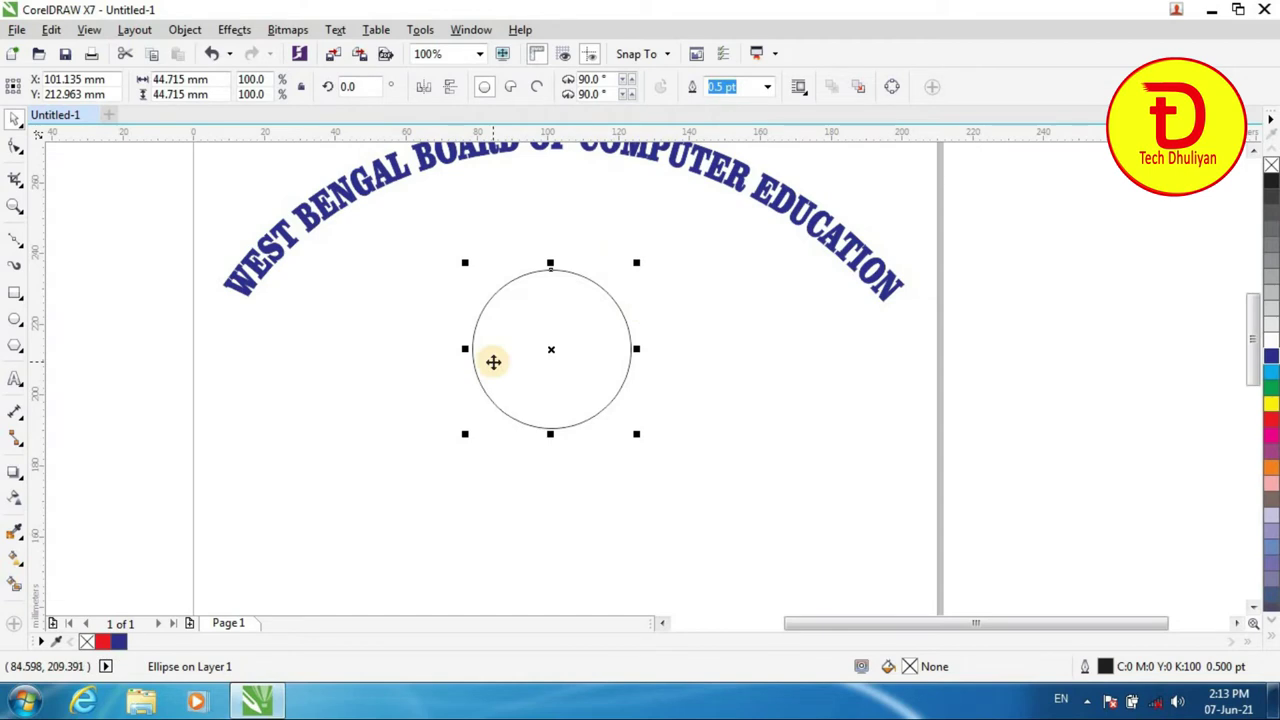
click(432, 522)
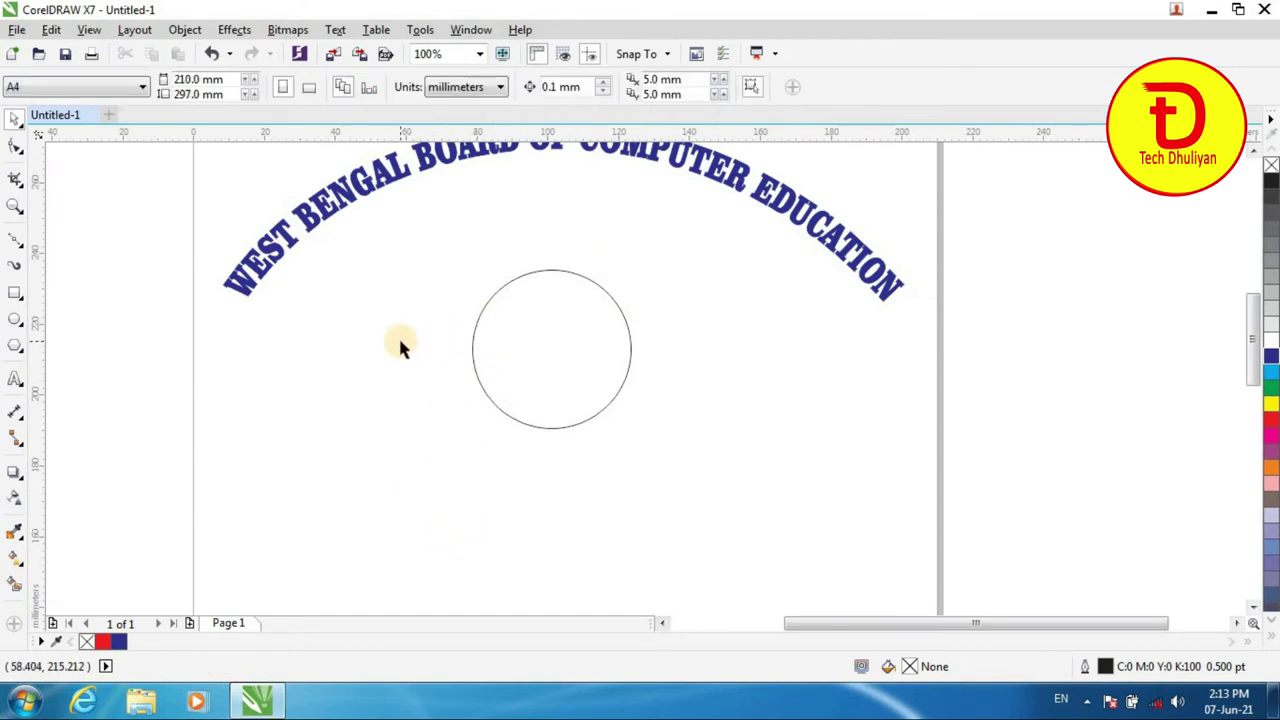
Step: Add the artistic text "MONDAL COMPUTER TRAINING CENTRE" below the circle
click(15, 379)
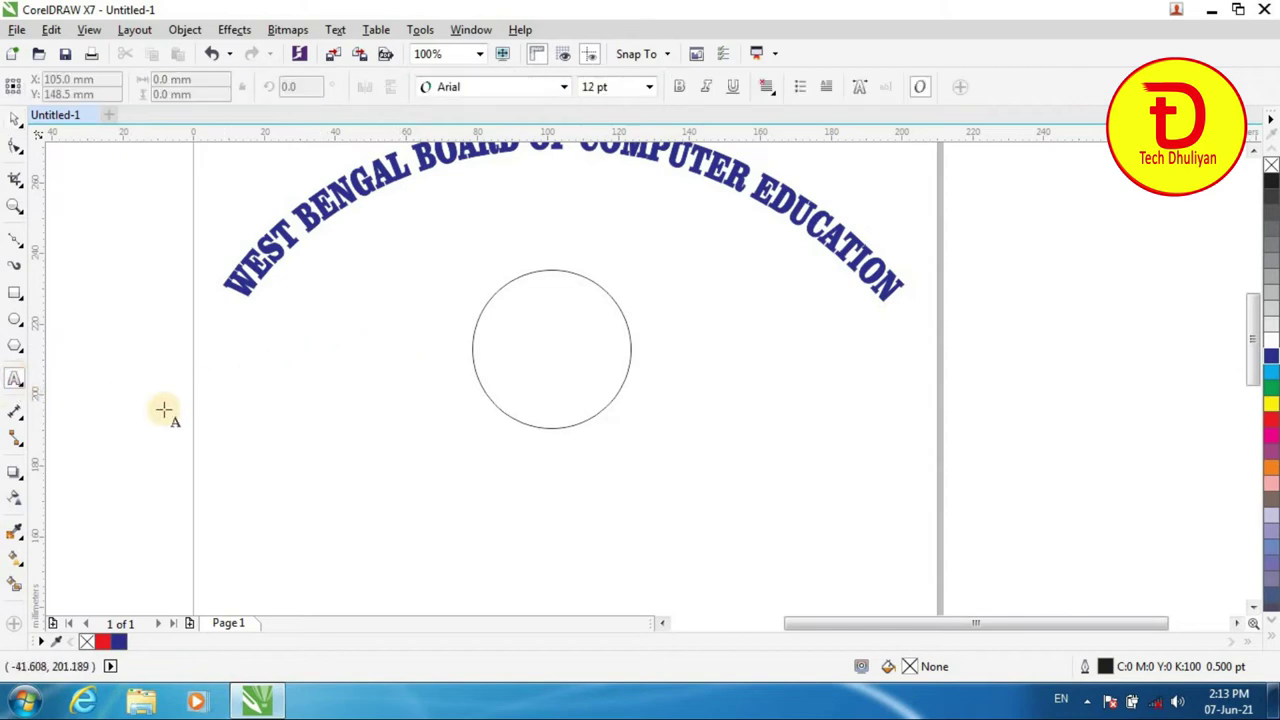
click(236, 460)
text(MONDAL COMPUTER TRAI)
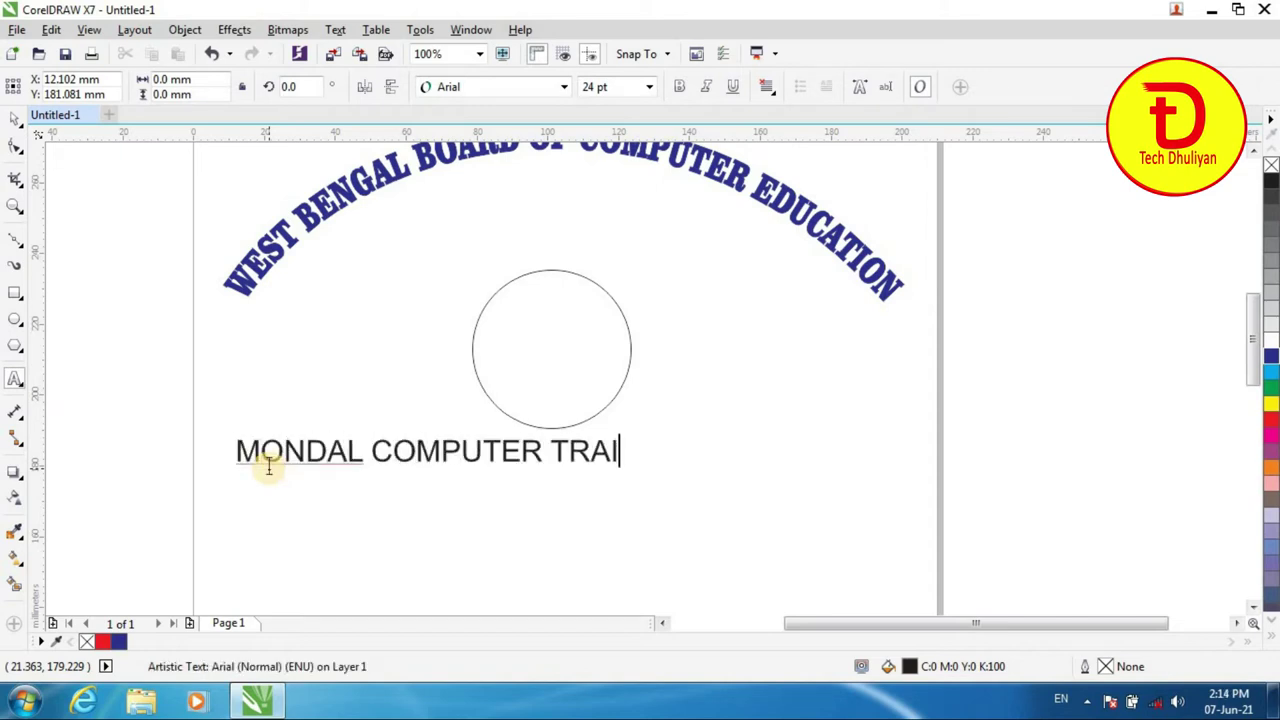
text(NING CENTRE)
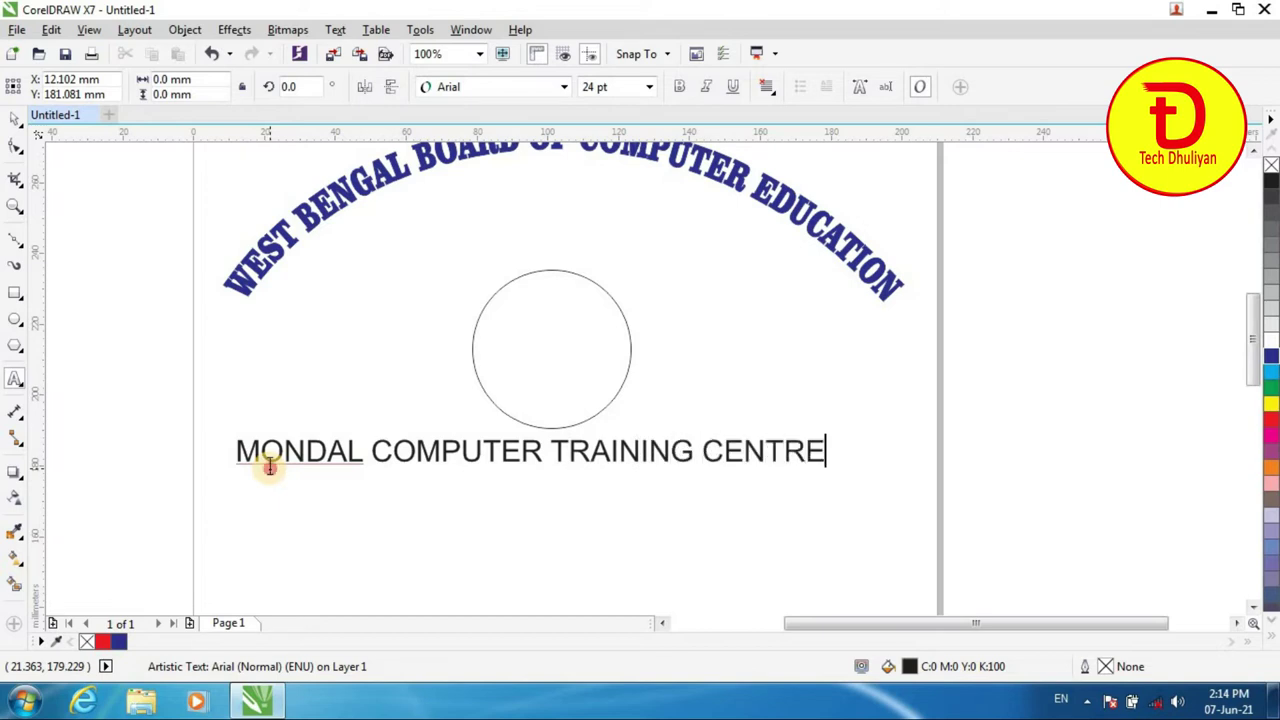
Step: Set the font size of the "MONDAL COMPUTER TRAINING CENTRE" text to 12 pt after trying 10 pt and 14 pt
triple_click(269, 458)
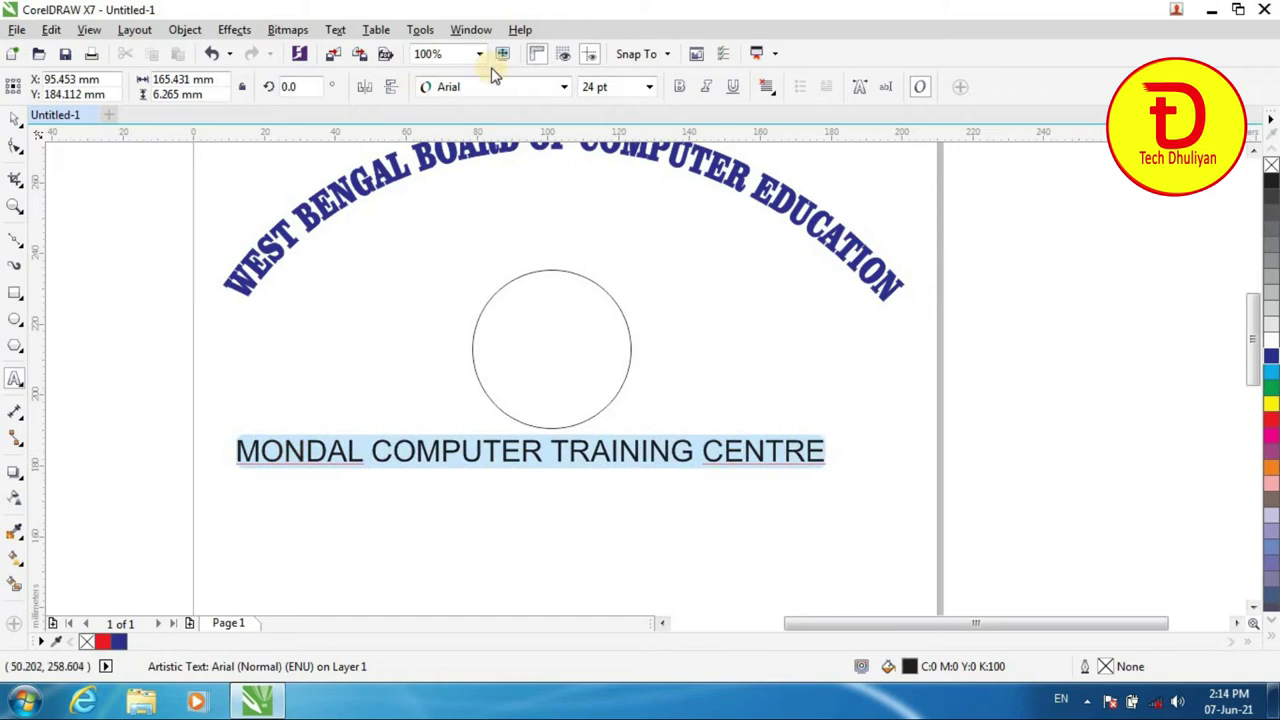
click(649, 87)
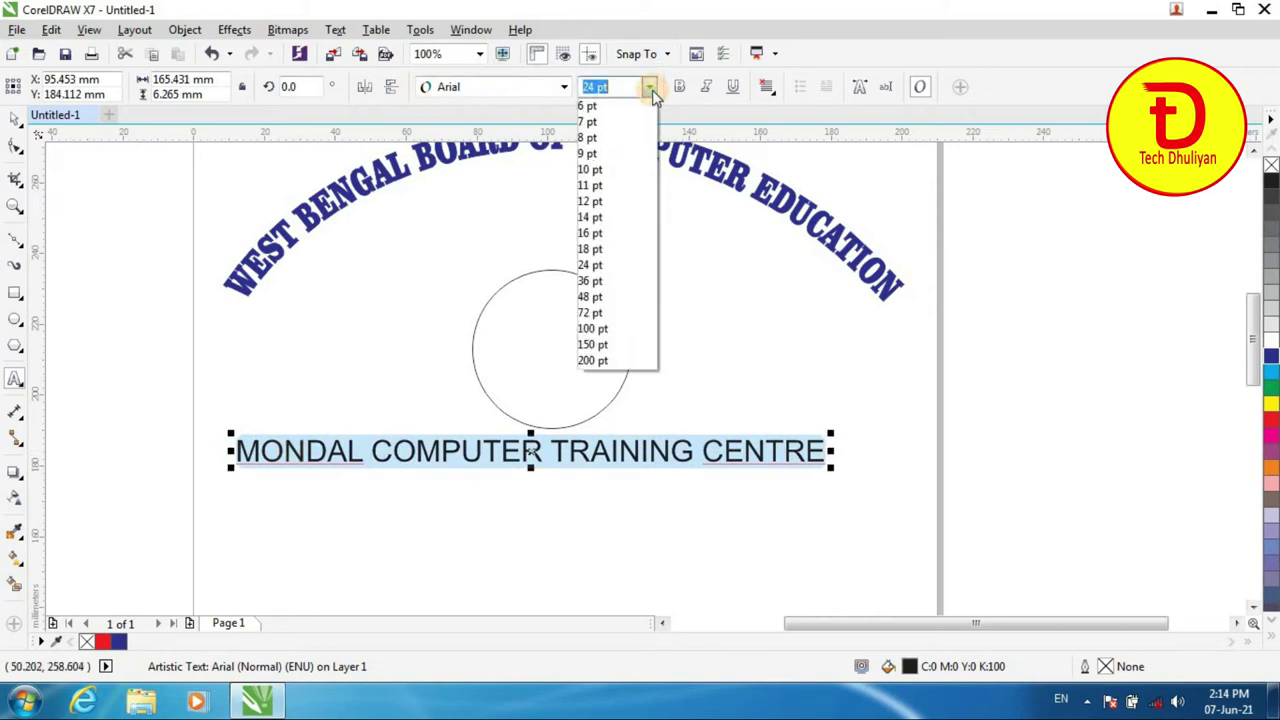
click(611, 170)
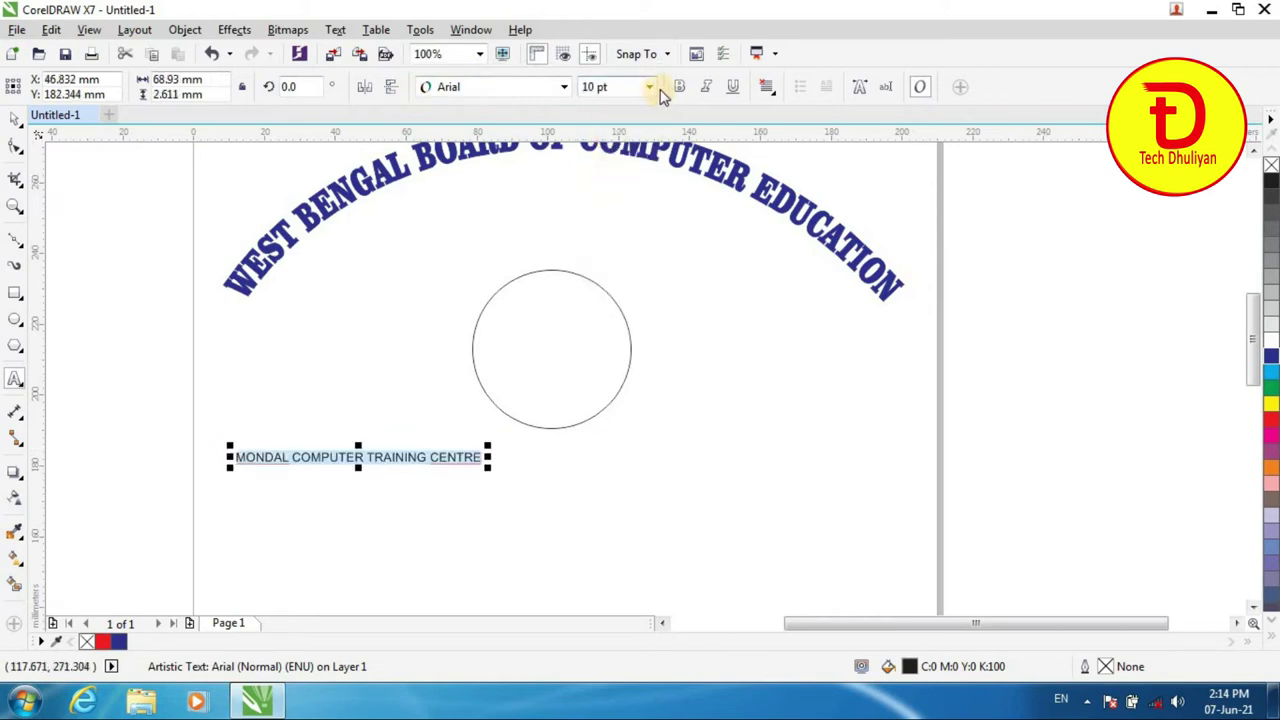
click(650, 88)
click(608, 218)
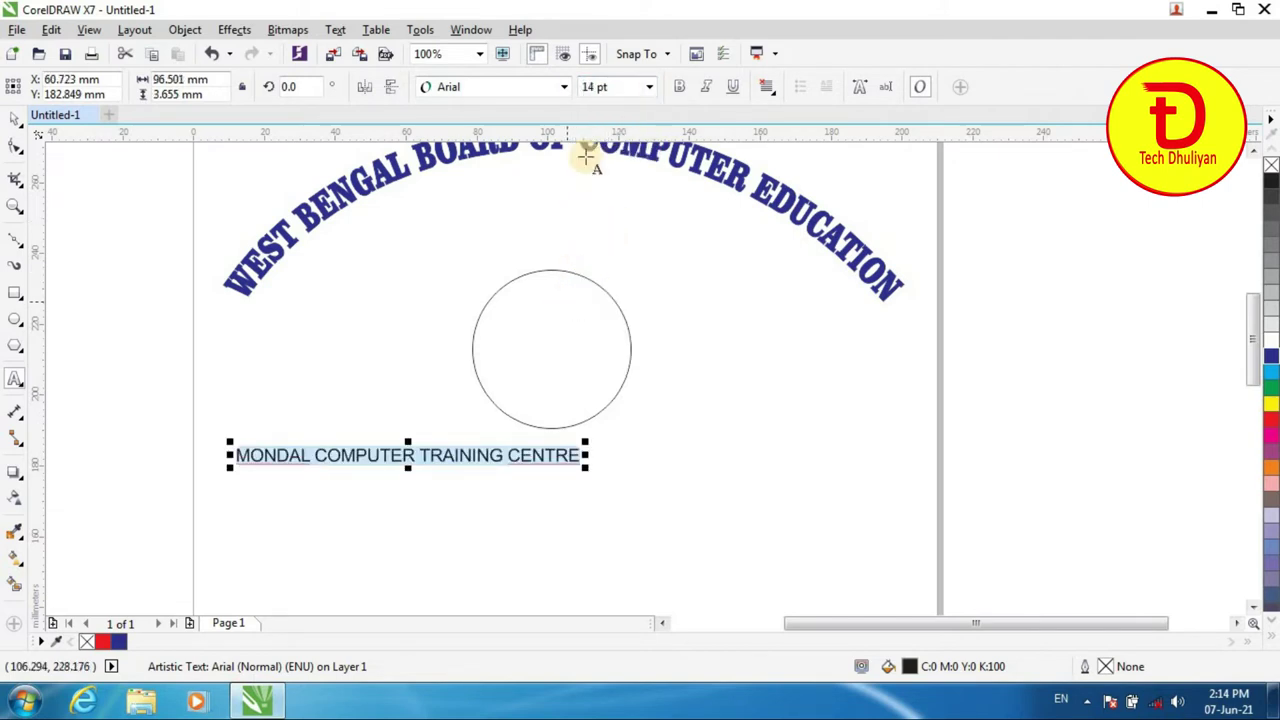
click(650, 88)
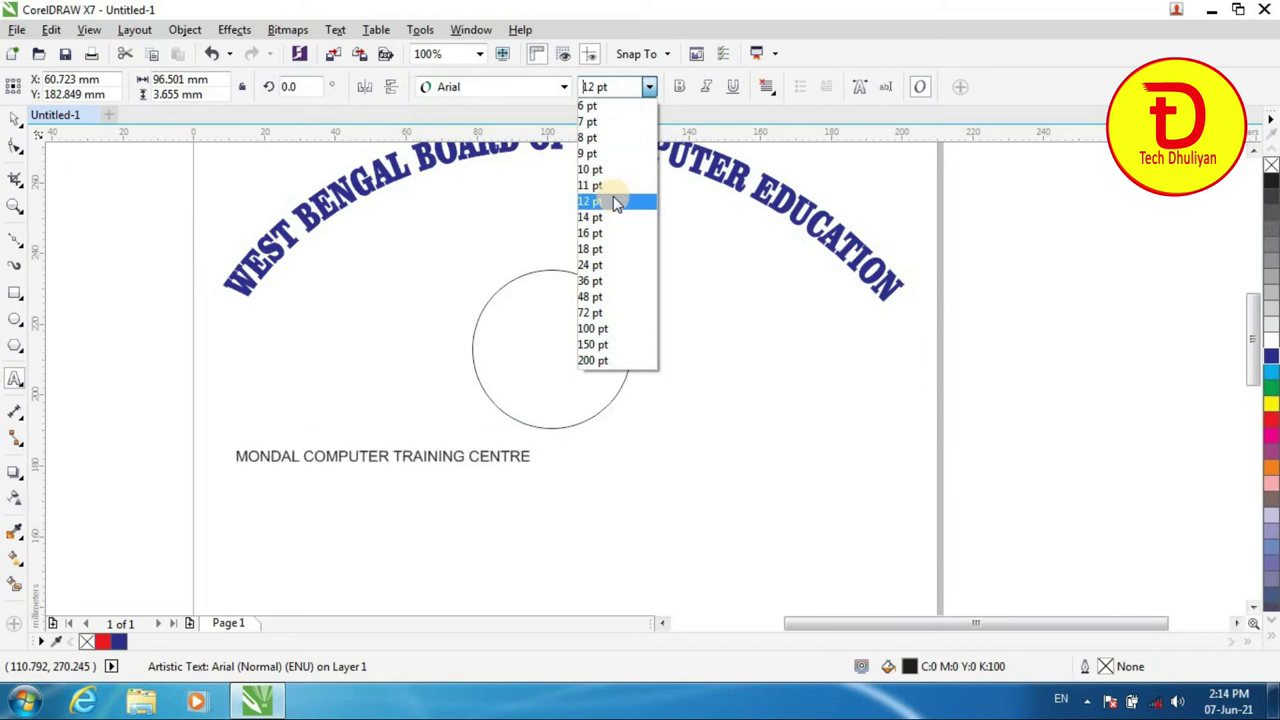
click(588, 205)
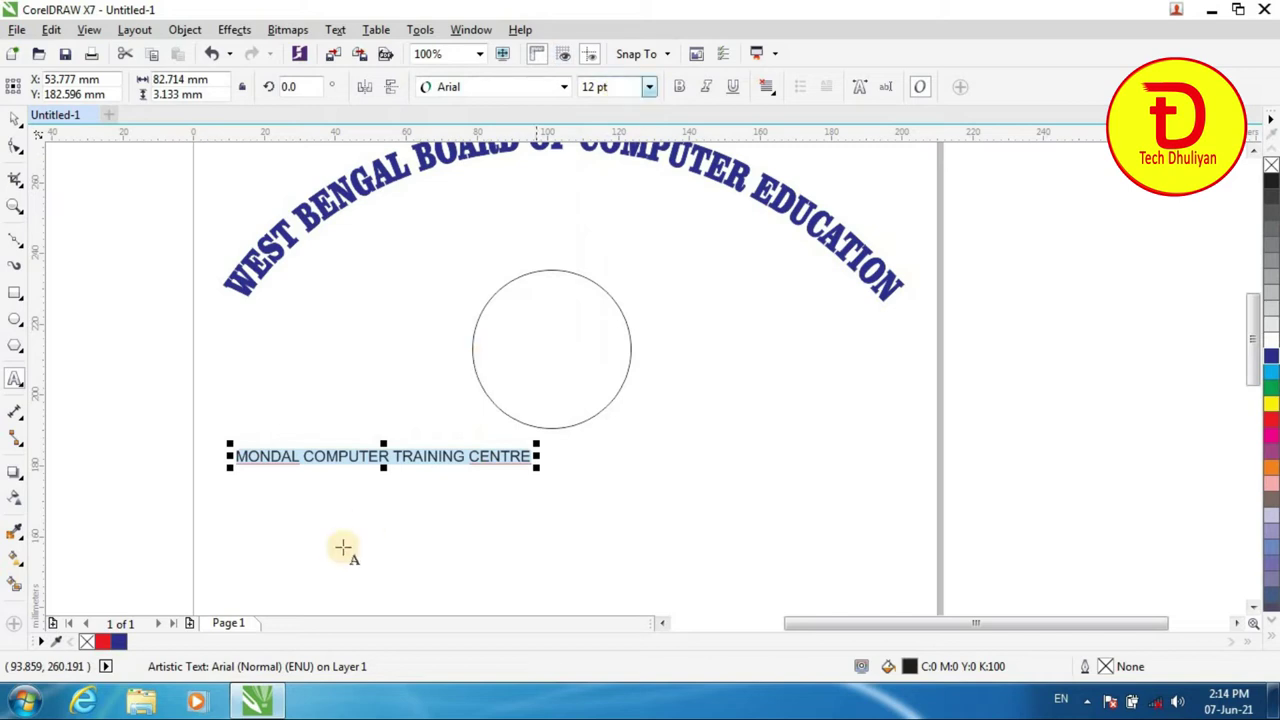
Step: Move the "MONDAL COMPUTER TRAINING CENTRE" text to roughly centre it just below the circle
click(343, 457)
click(14, 118)
drag(495, 456, 642, 472)
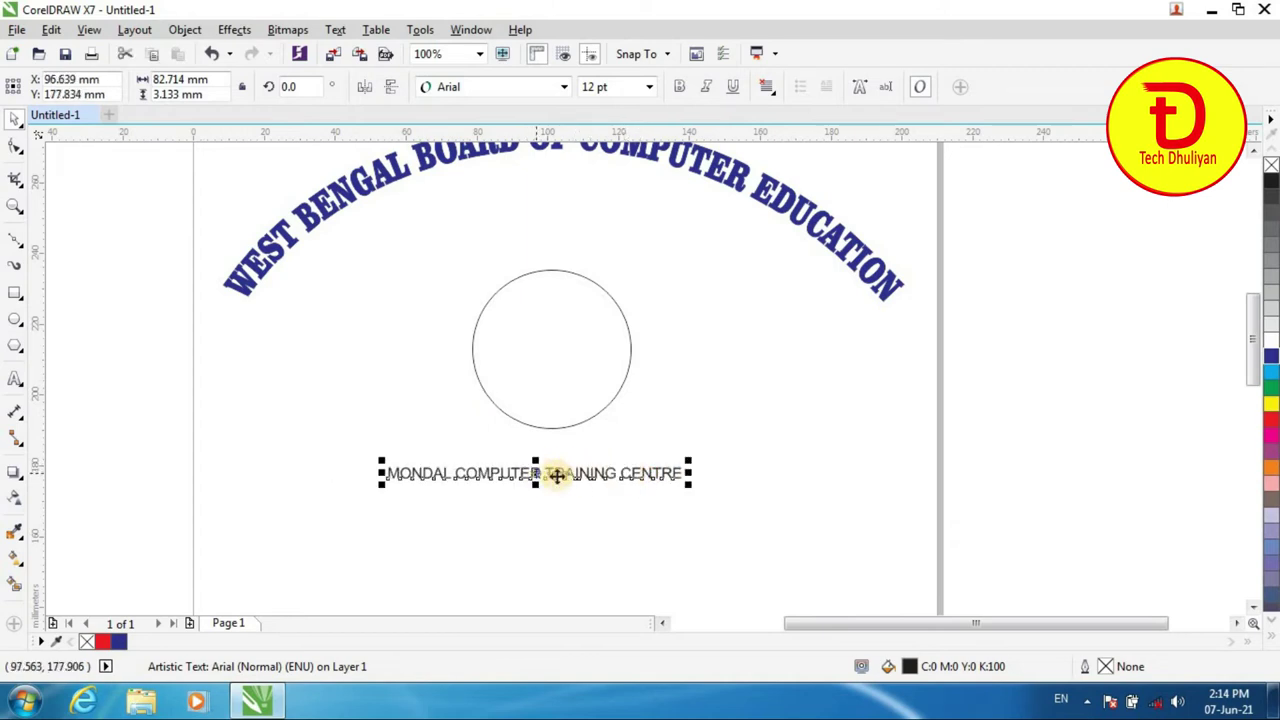
Step: Fit the "MONDAL COMPUTER TRAINING CENTRE" text to the circle with Fit Text to Path, and deselect the result
shift+click(628, 329)
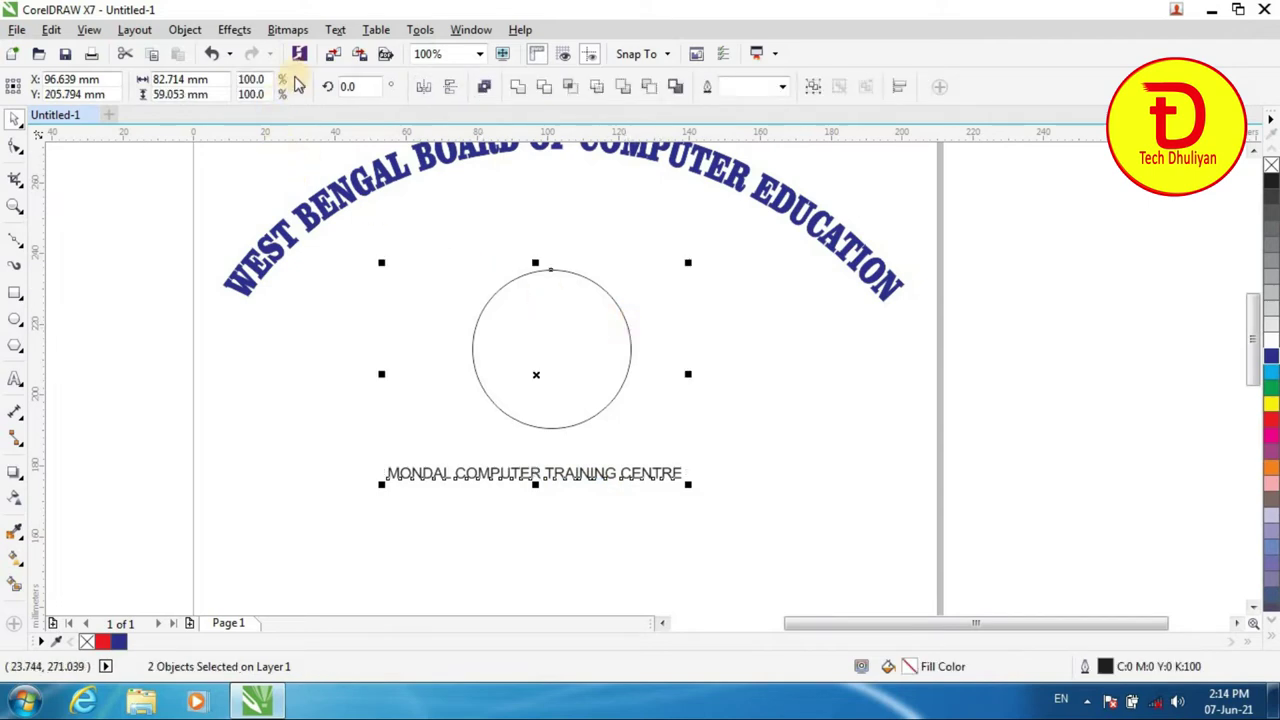
click(336, 30)
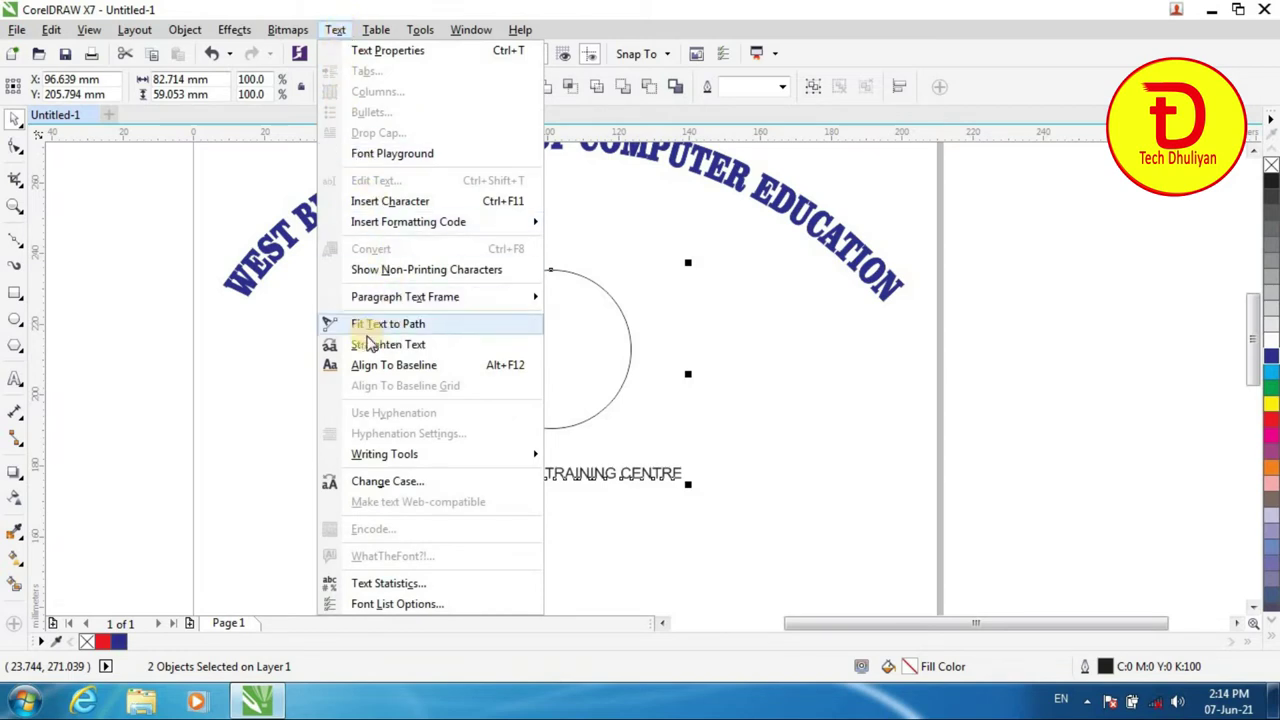
click(436, 330)
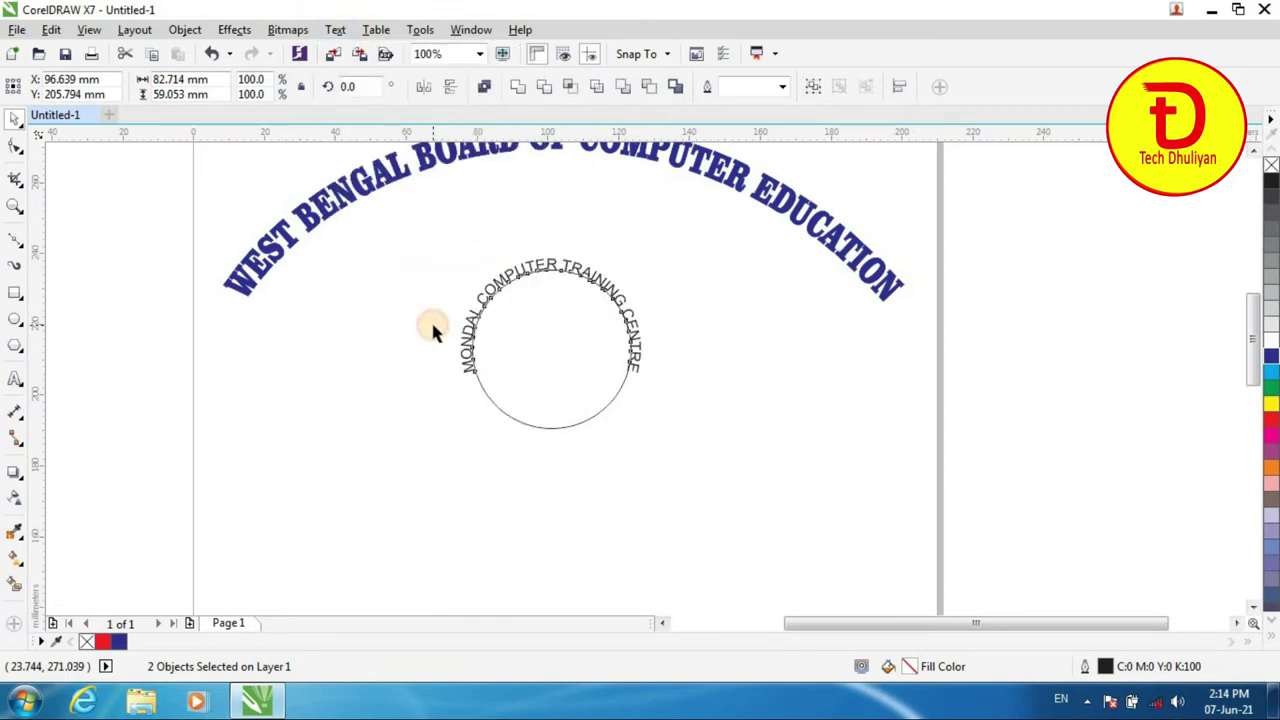
click(543, 471)
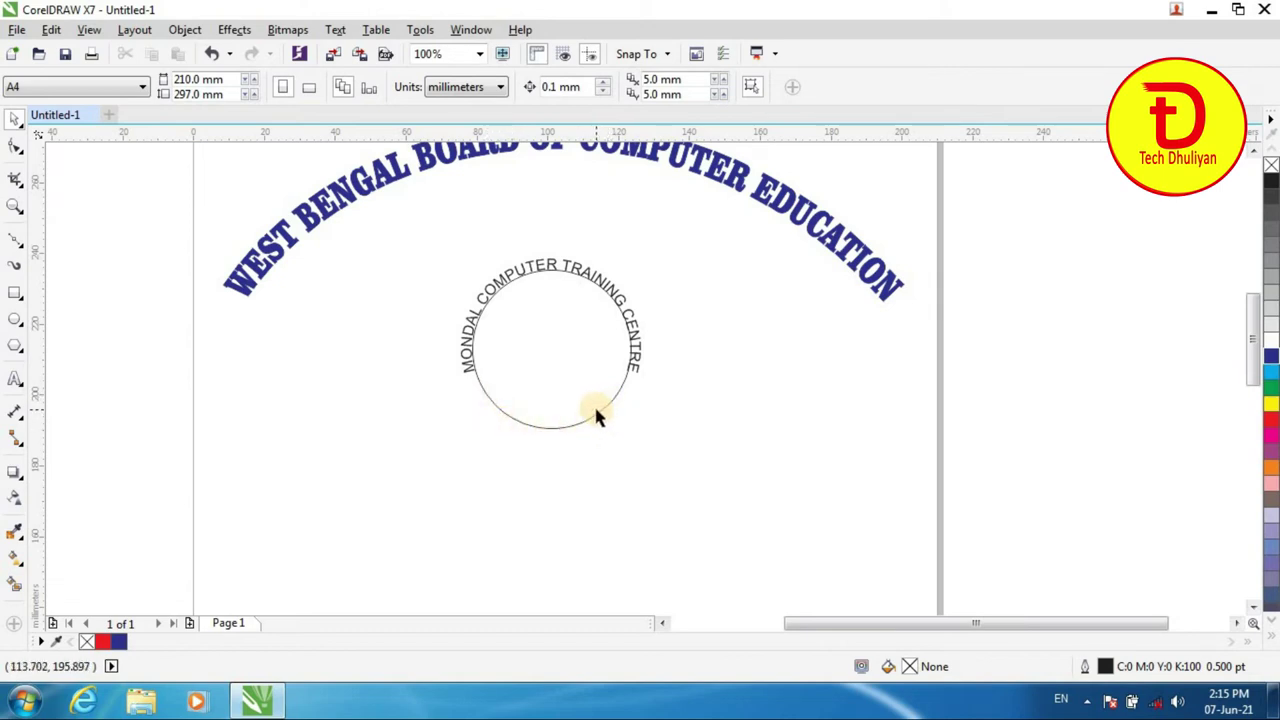
Step: Separate the curved training centre text from its circle with Break Text Apart, and select the circle on its own
click(15, 380)
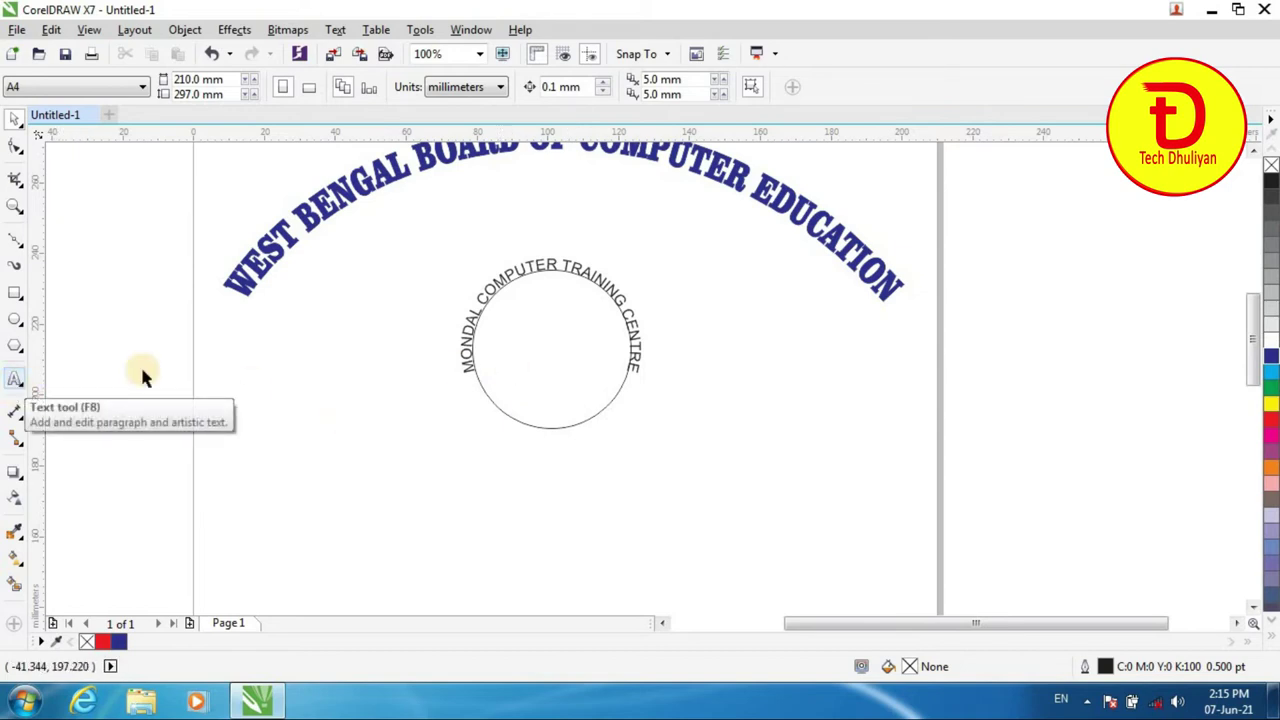
click(522, 312)
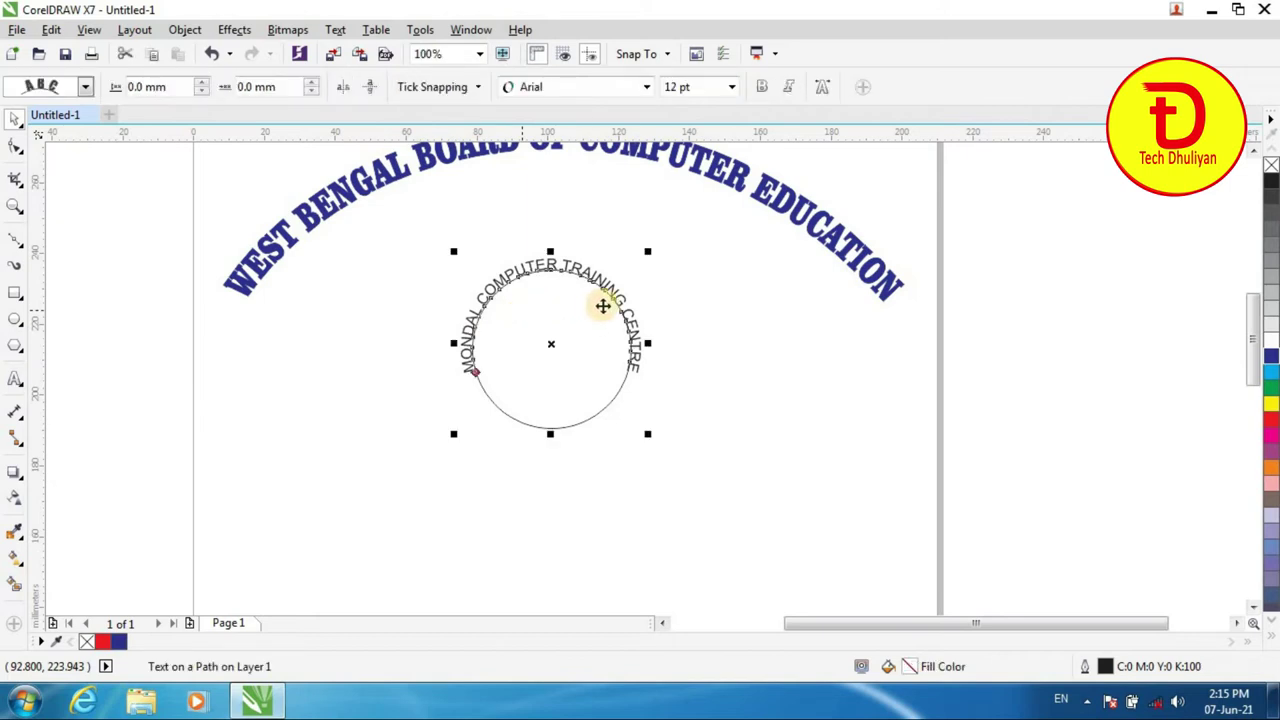
click(184, 29)
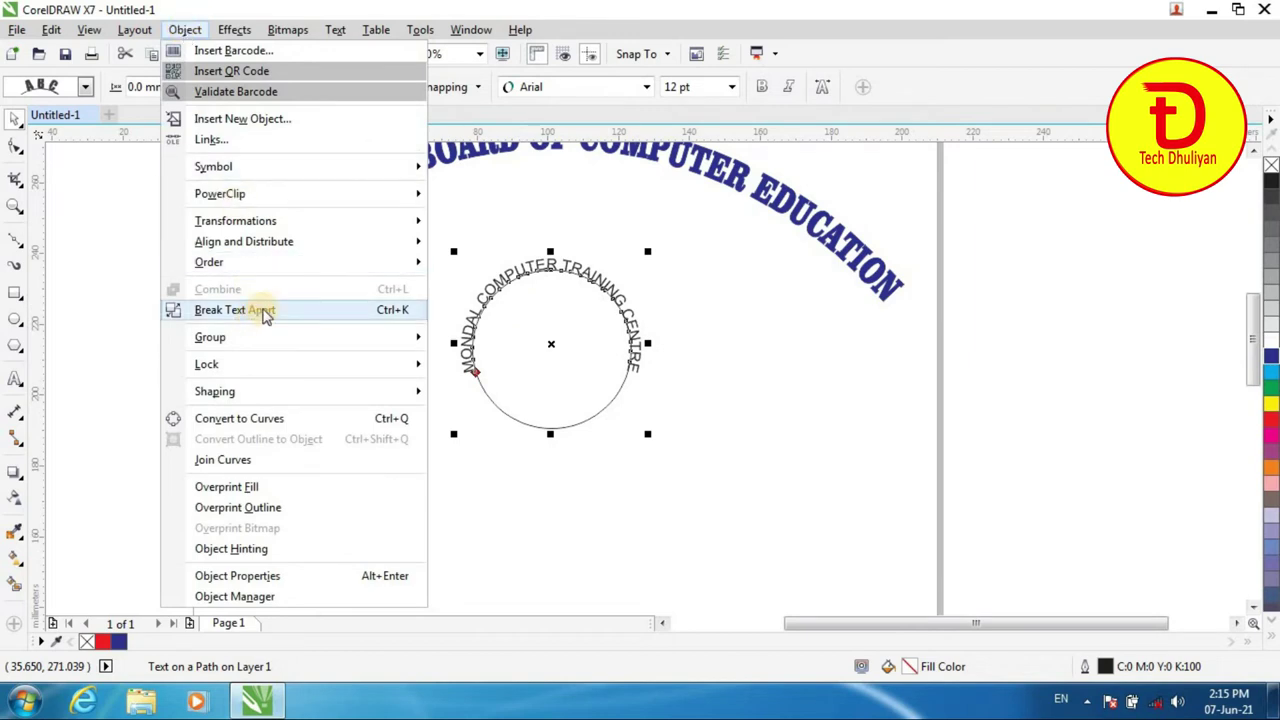
click(262, 310)
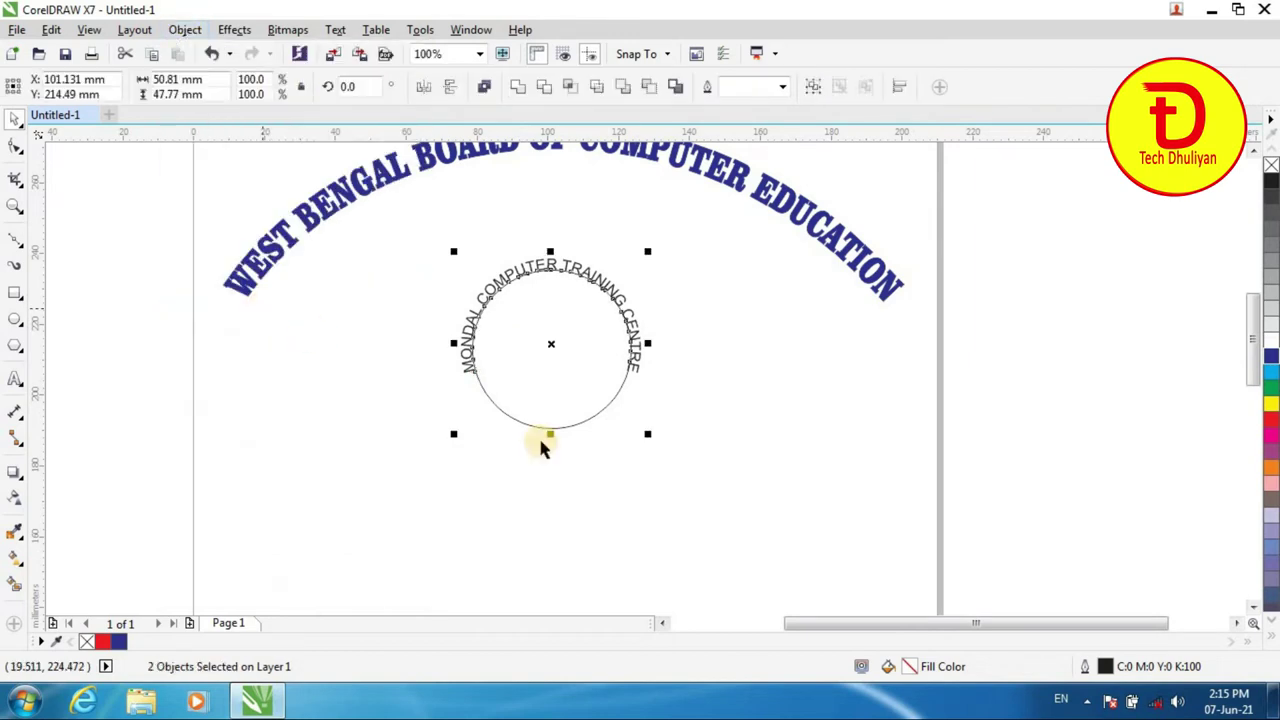
click(809, 443)
click(564, 398)
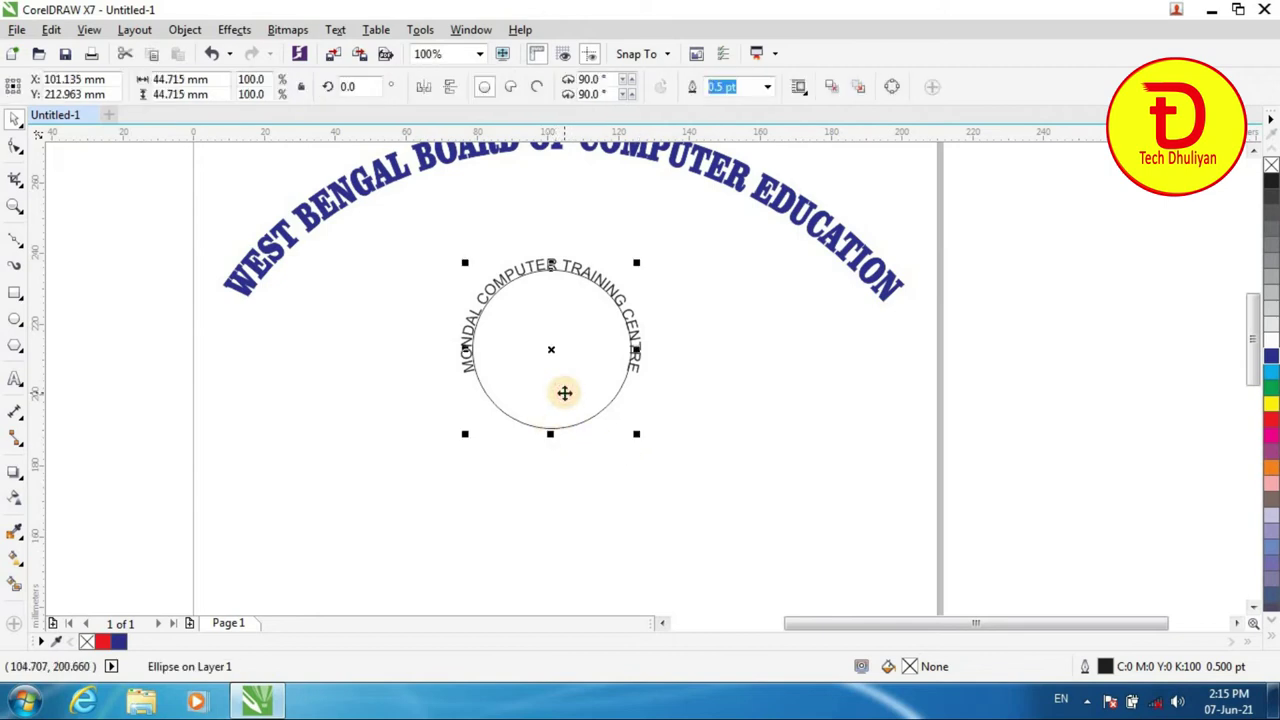
Step: Add the artistic text "DHULIYAN BRANCH" below the circle
click(15, 378)
click(397, 473)
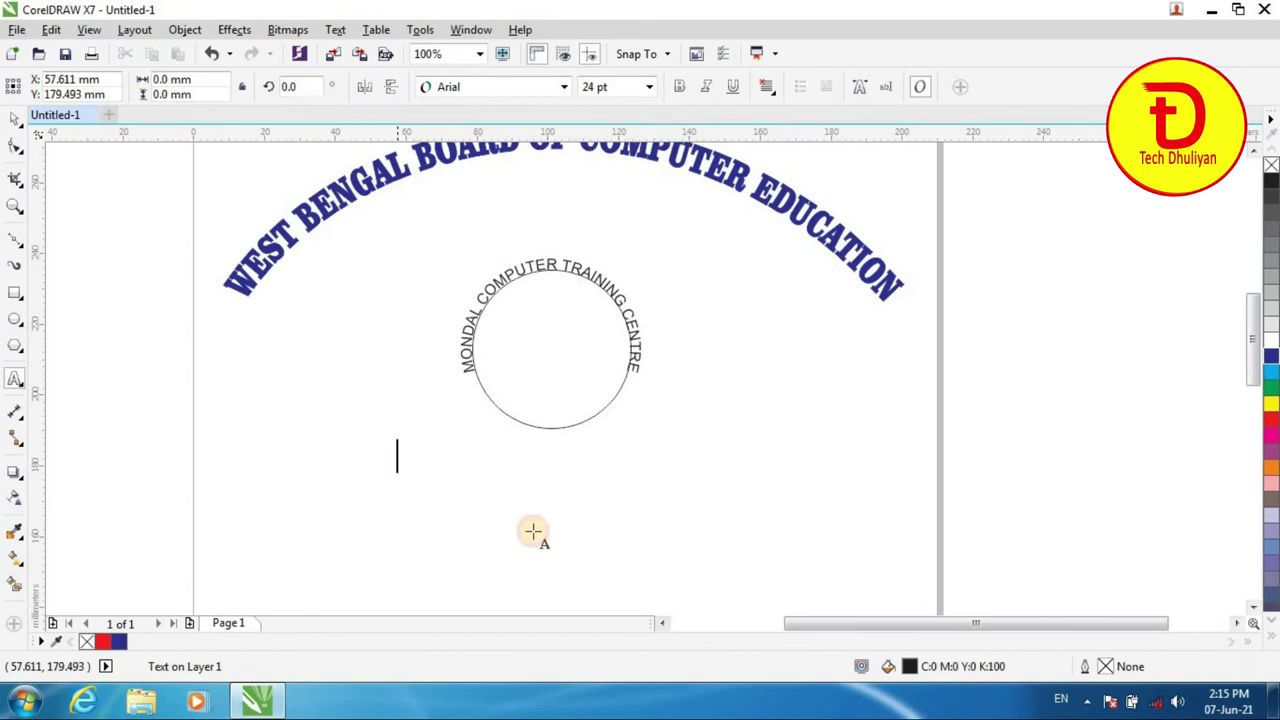
text(DHULIYAN BR)
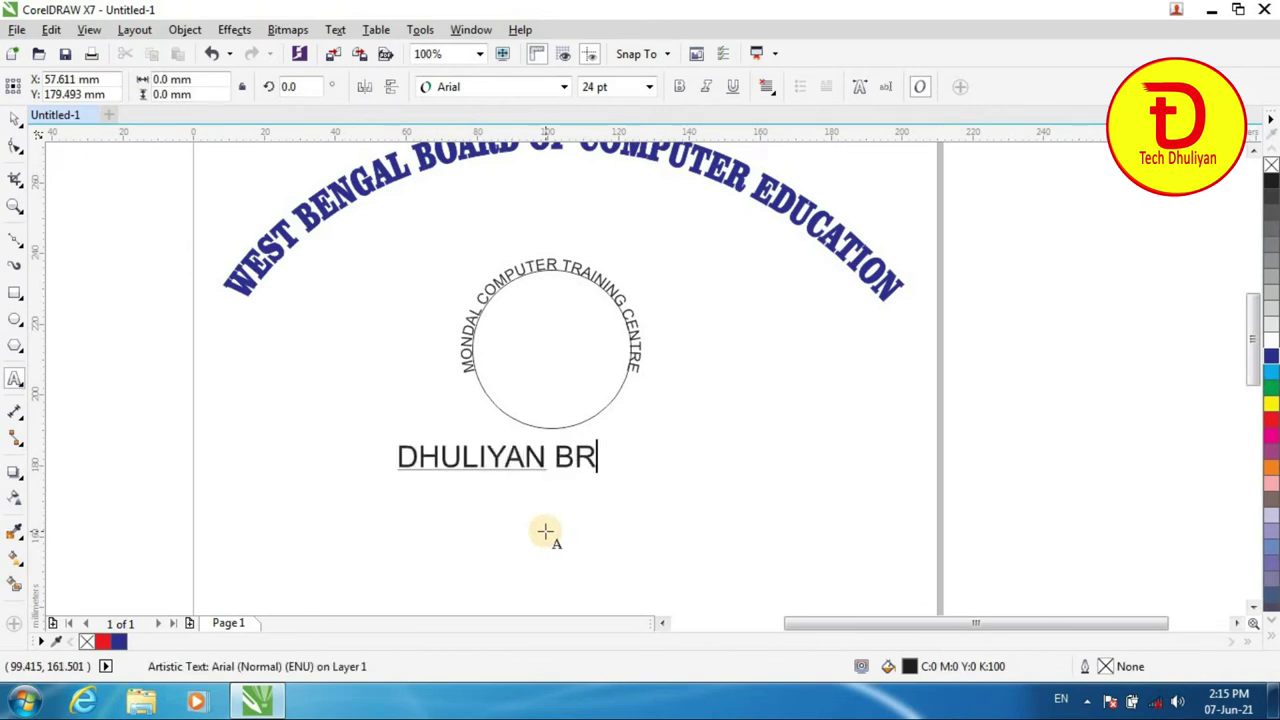
text(ANCH)
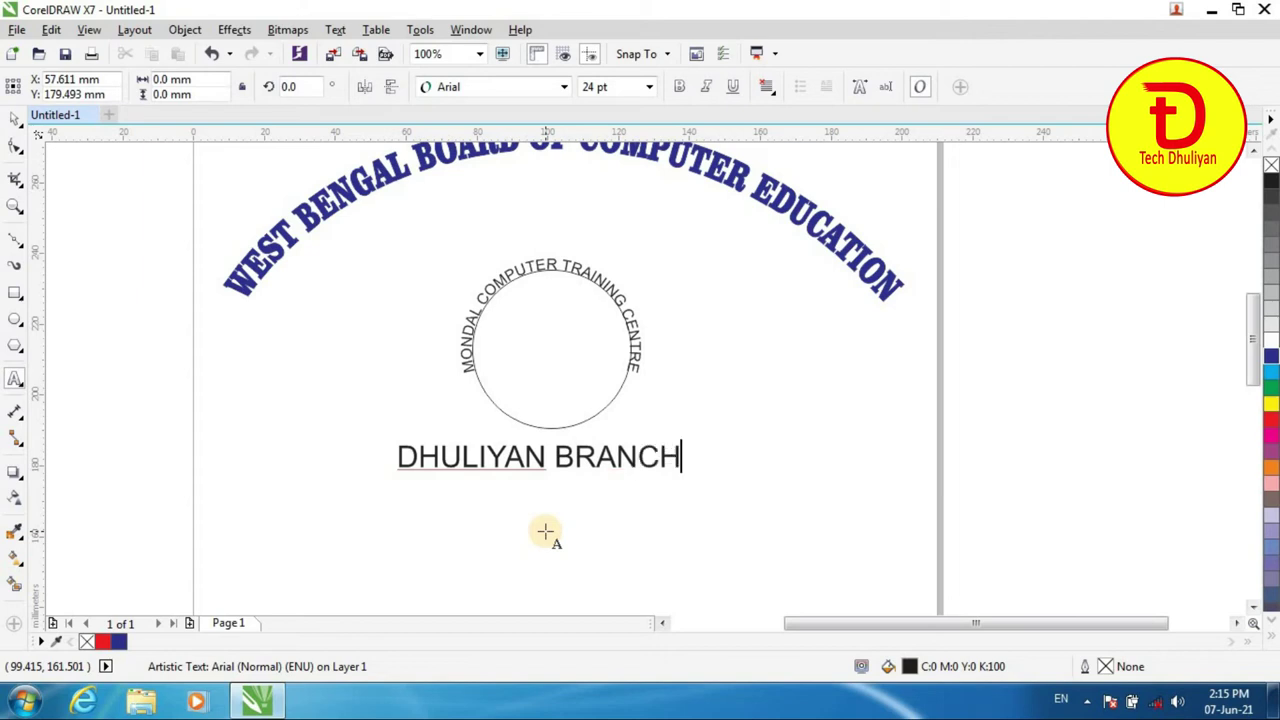
Step: Set the font size of the "DHULIYAN BRANCH" text to 12 pt, and leave it selected as an object
click(400, 457)
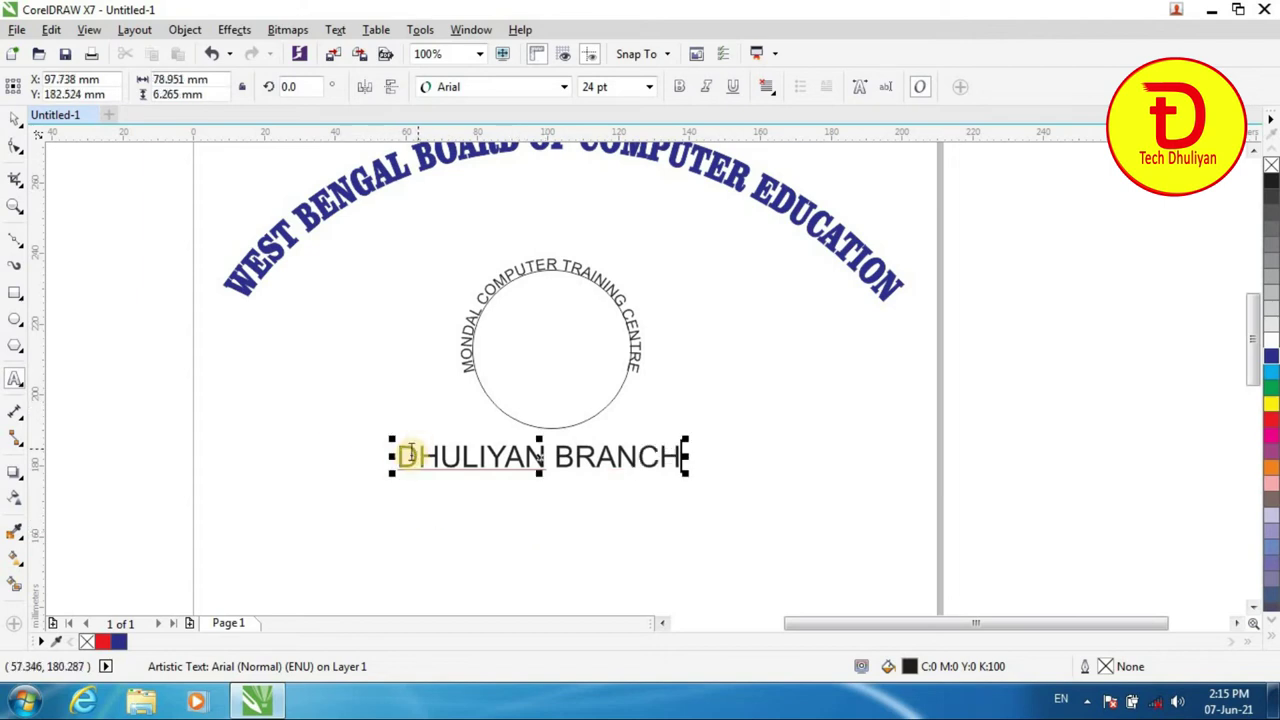
drag(522, 455, 683, 436)
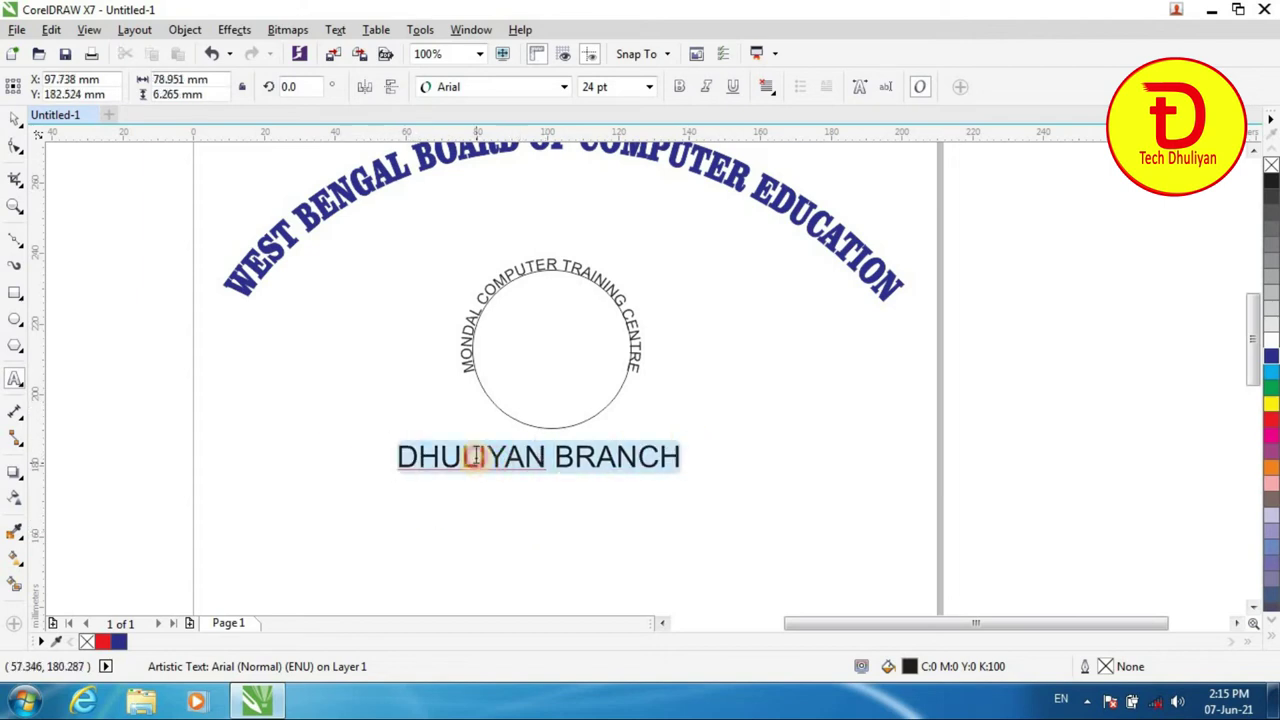
click(649, 87)
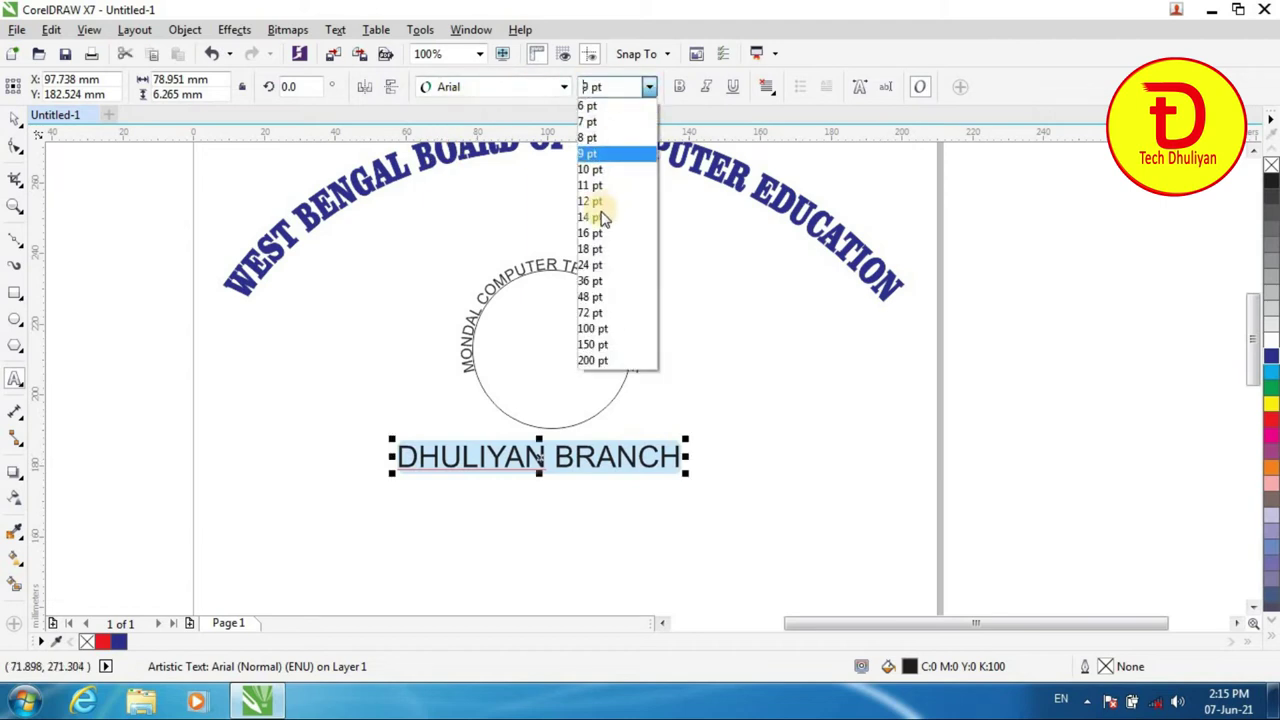
click(615, 202)
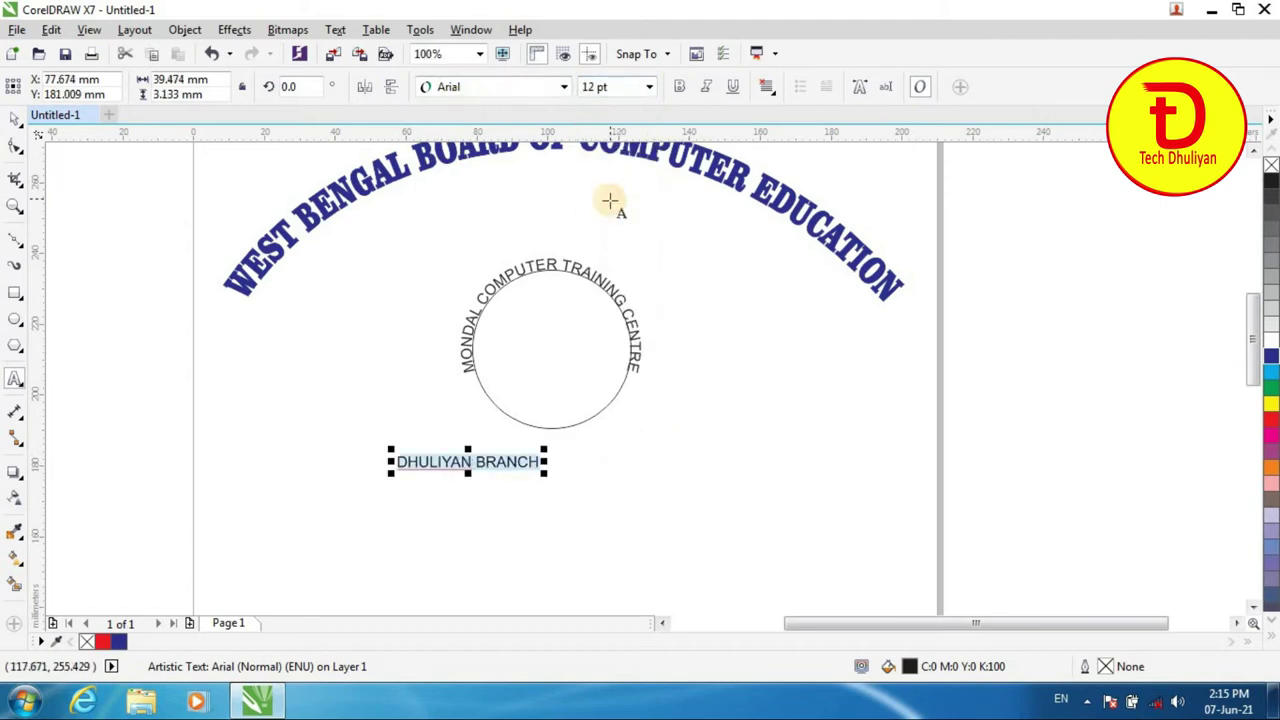
click(507, 463)
click(13, 120)
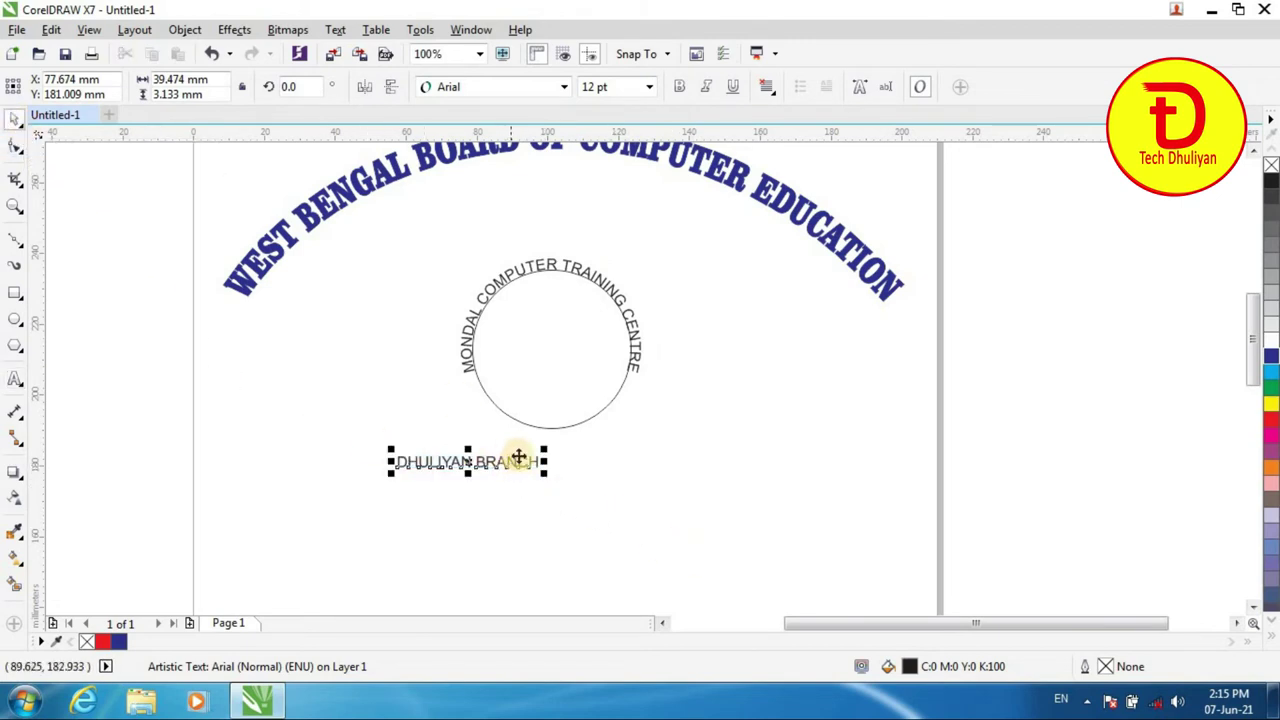
Step: Move the "DHULIYAN BRANCH" text centrally beneath the circle, and attach it to the circle with Fit Text to Path
drag(532, 466, 610, 469)
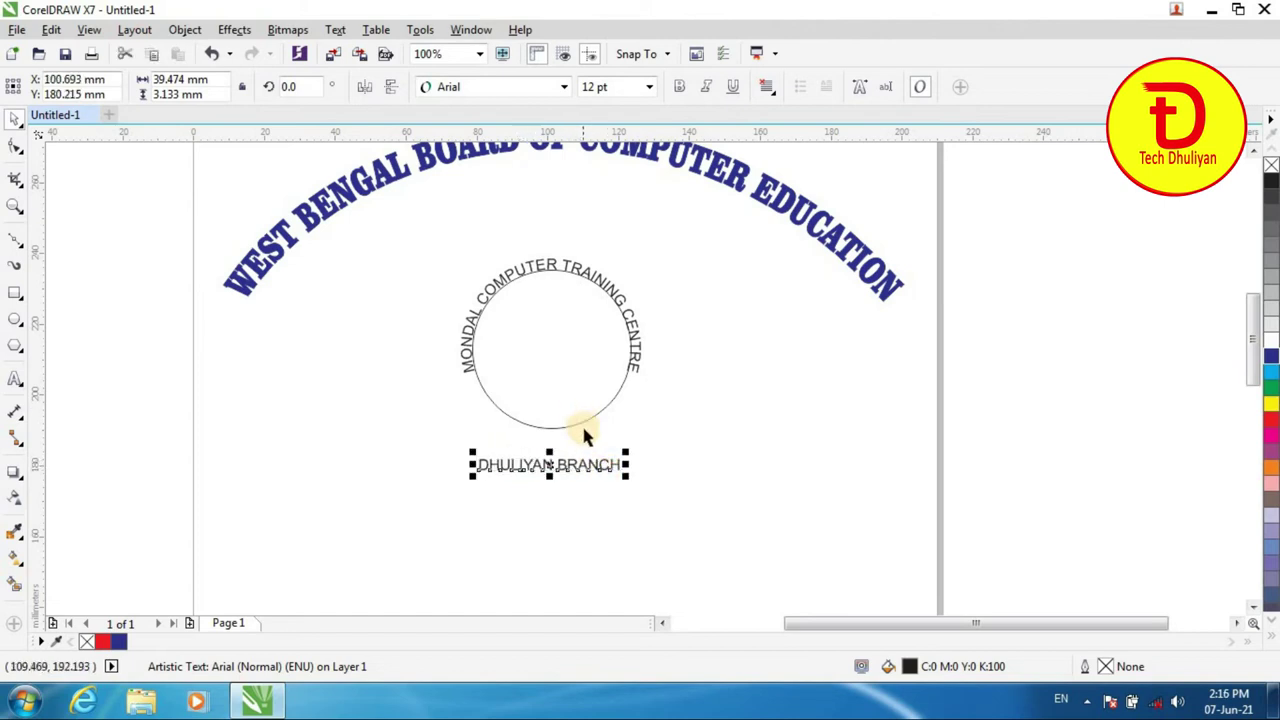
shift+click(584, 421)
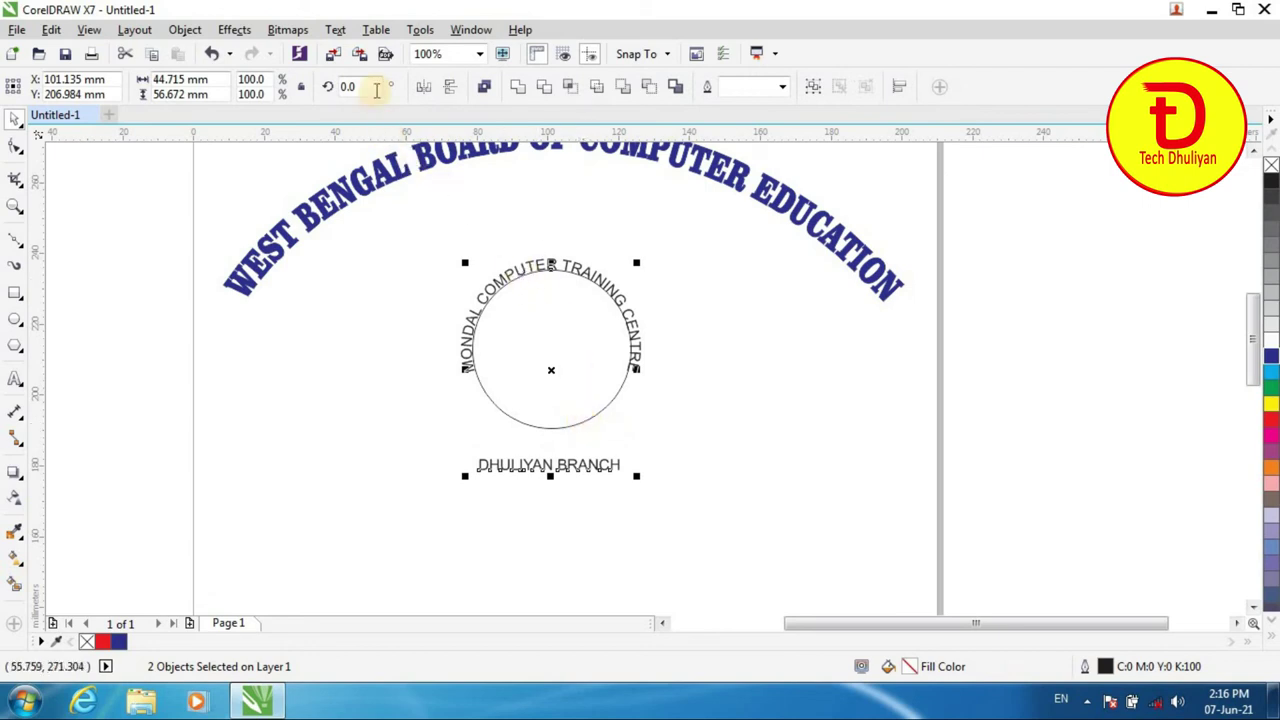
click(335, 30)
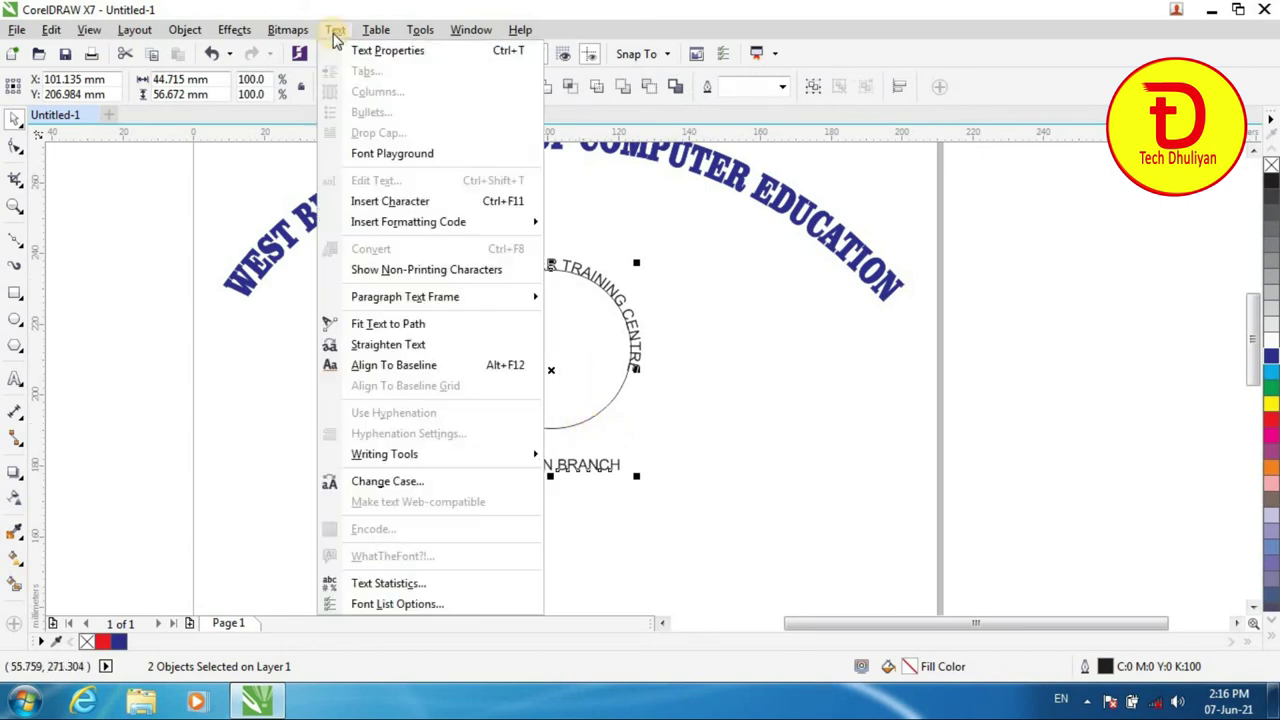
click(367, 330)
drag(506, 306, 551, 258)
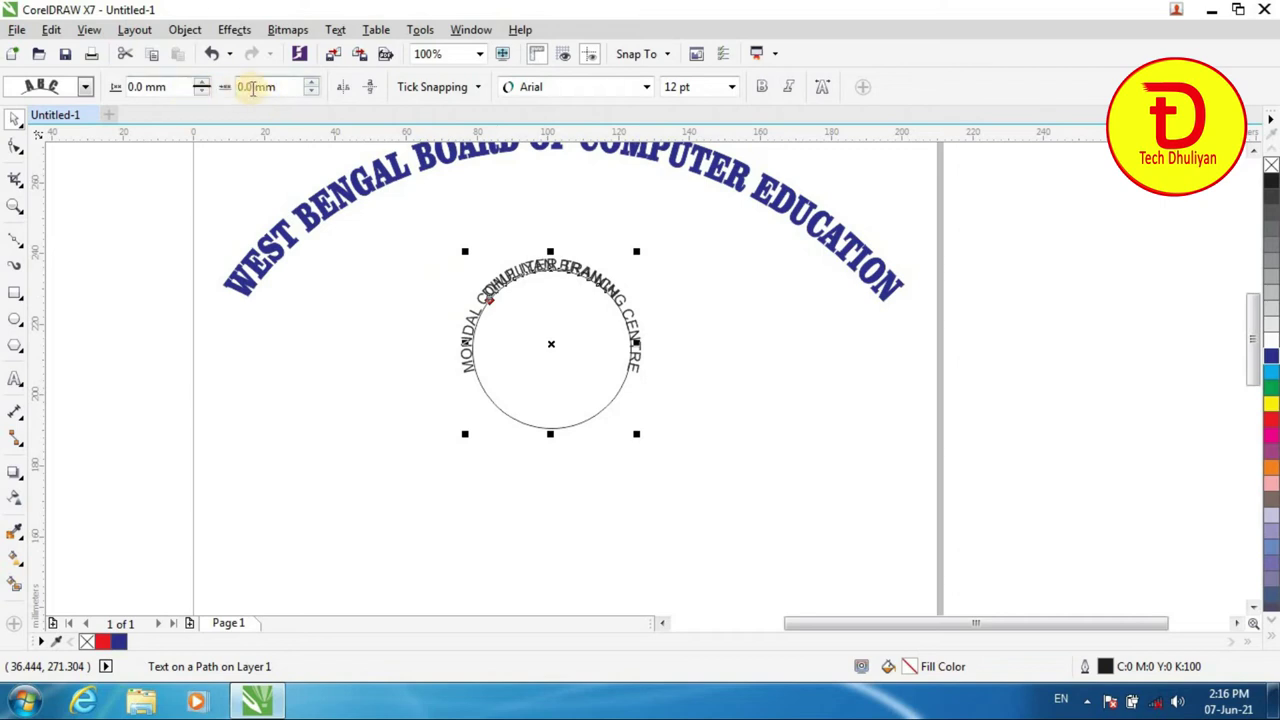
Step: Mirror the "DHULIYAN BRANCH" path text horizontally and vertically, and place it centrally around the circle's lower outer edge, offset about 3.08 mm
click(340, 90)
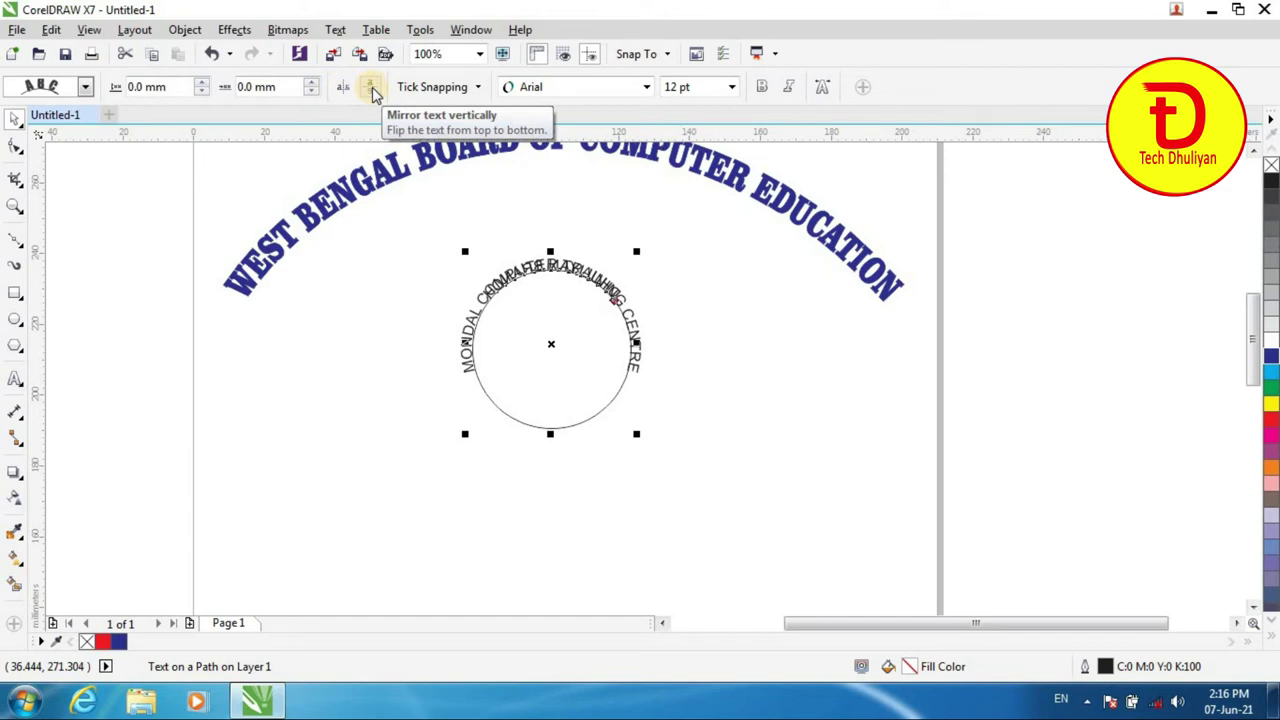
click(371, 89)
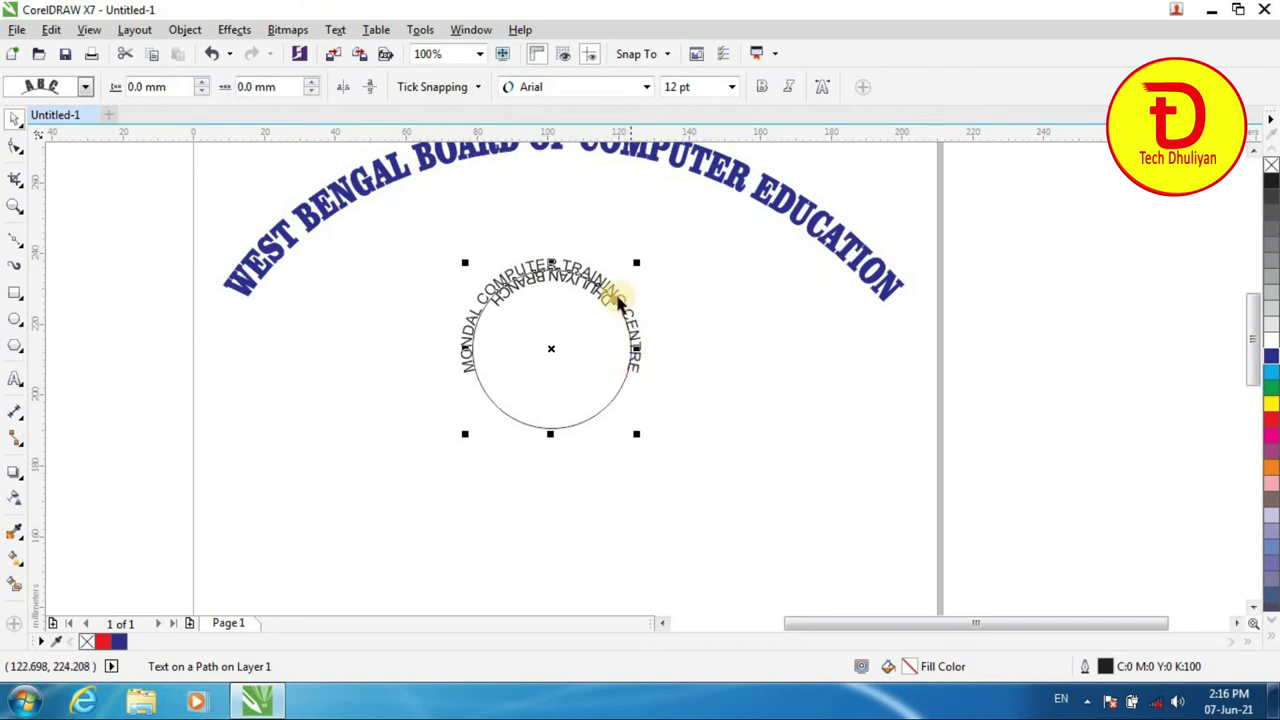
scroll(619, 303, up, 4)
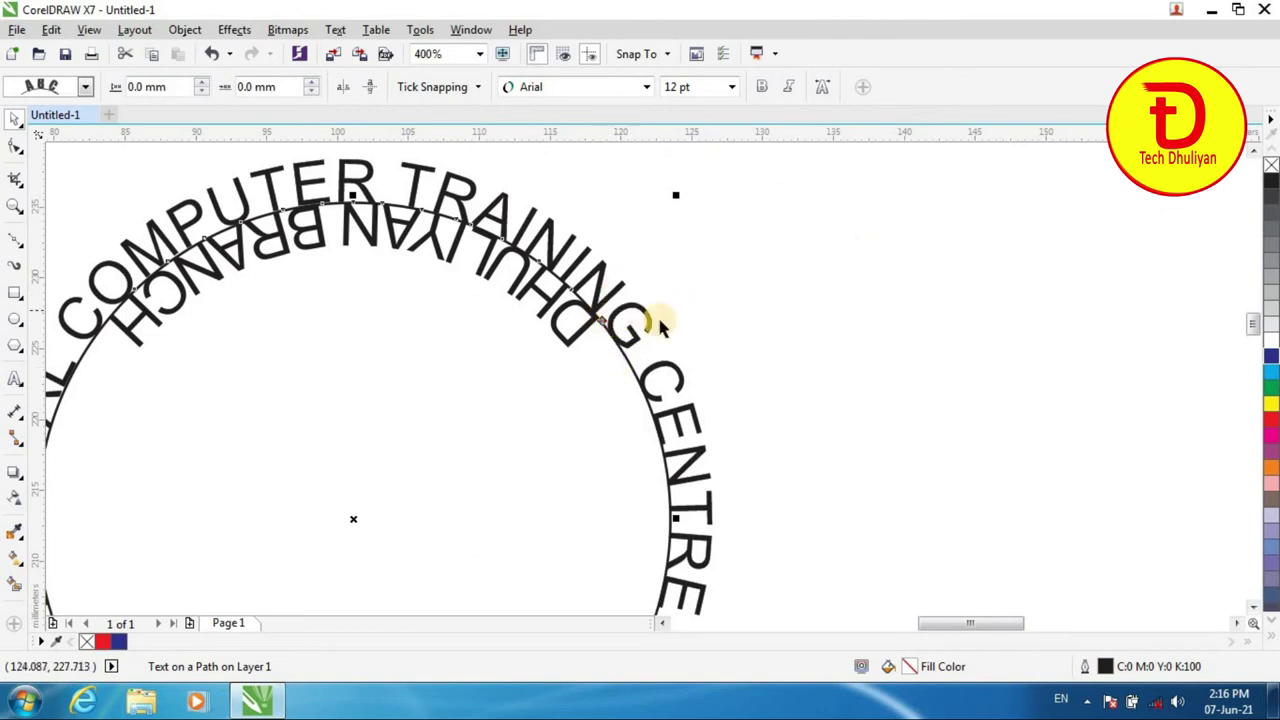
scroll(490, 316, down, 4)
scroll(386, 329, up, 1)
drag(614, 298, 368, 534)
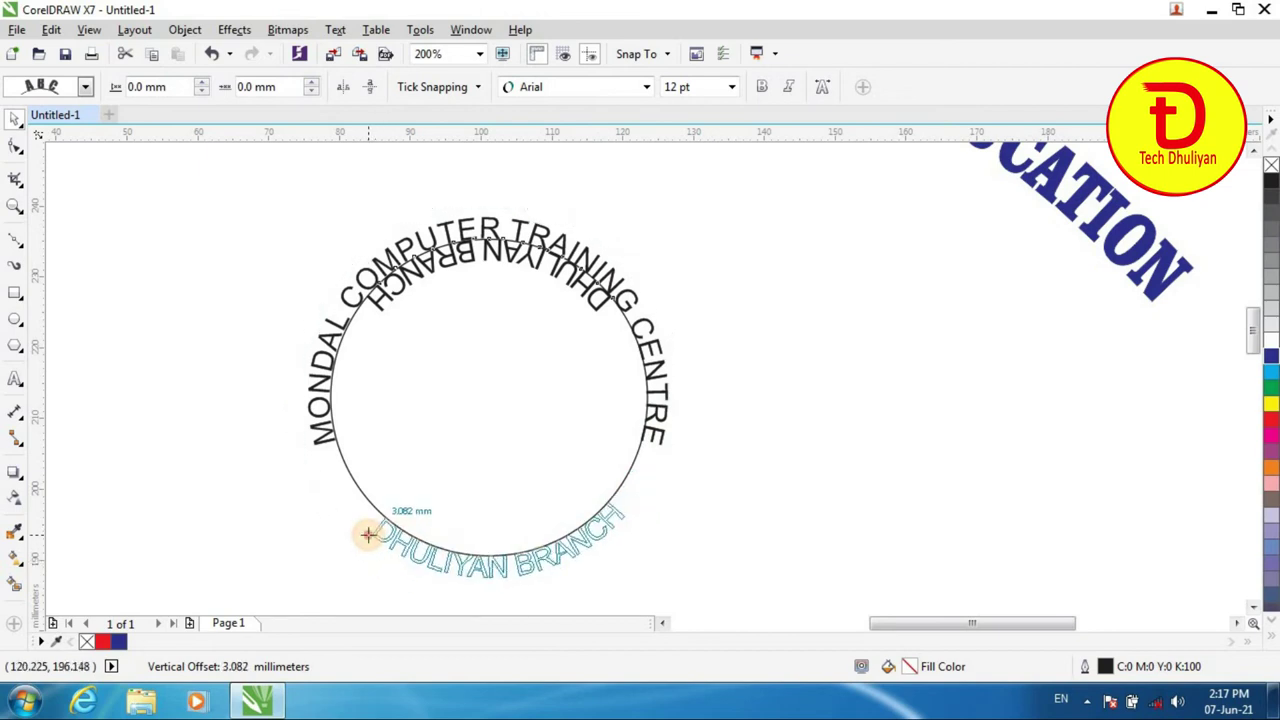
drag(368, 534, 359, 528)
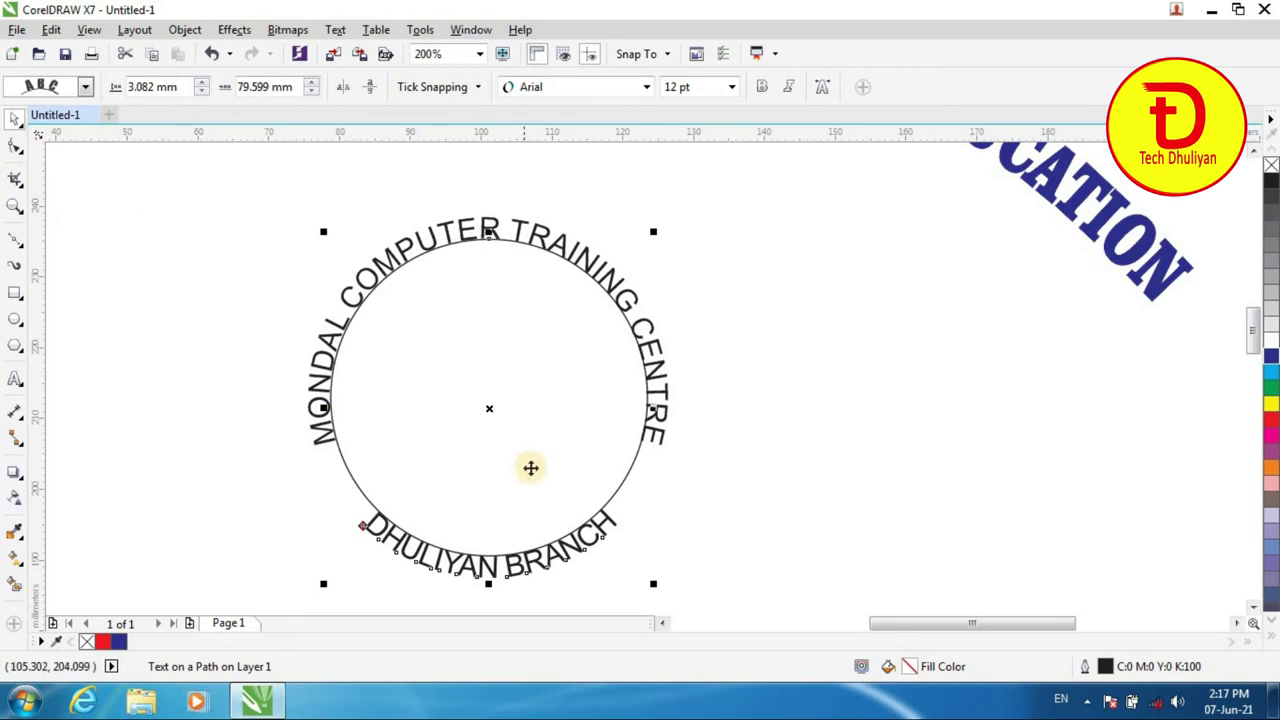
Step: Separate the curved "DHULIYAN BRANCH" text from its circle with Break Text Apart, and deselect everything
click(449, 471)
click(460, 468)
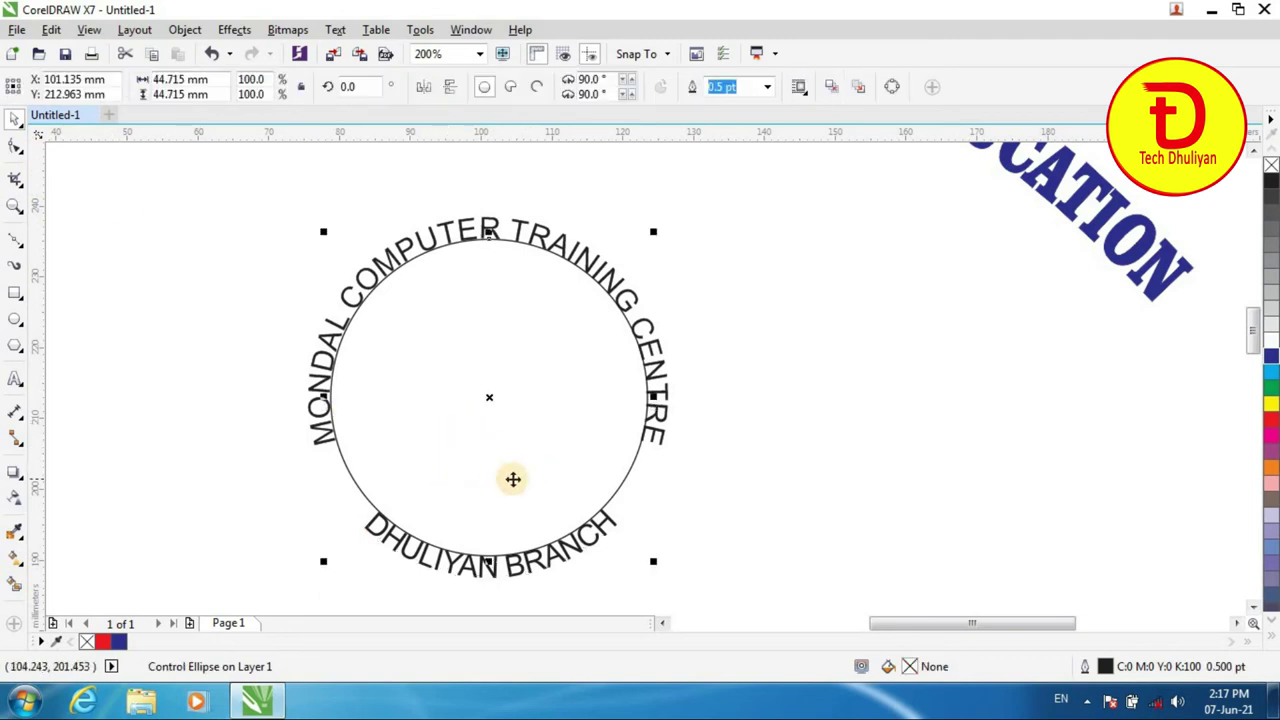
click(190, 31)
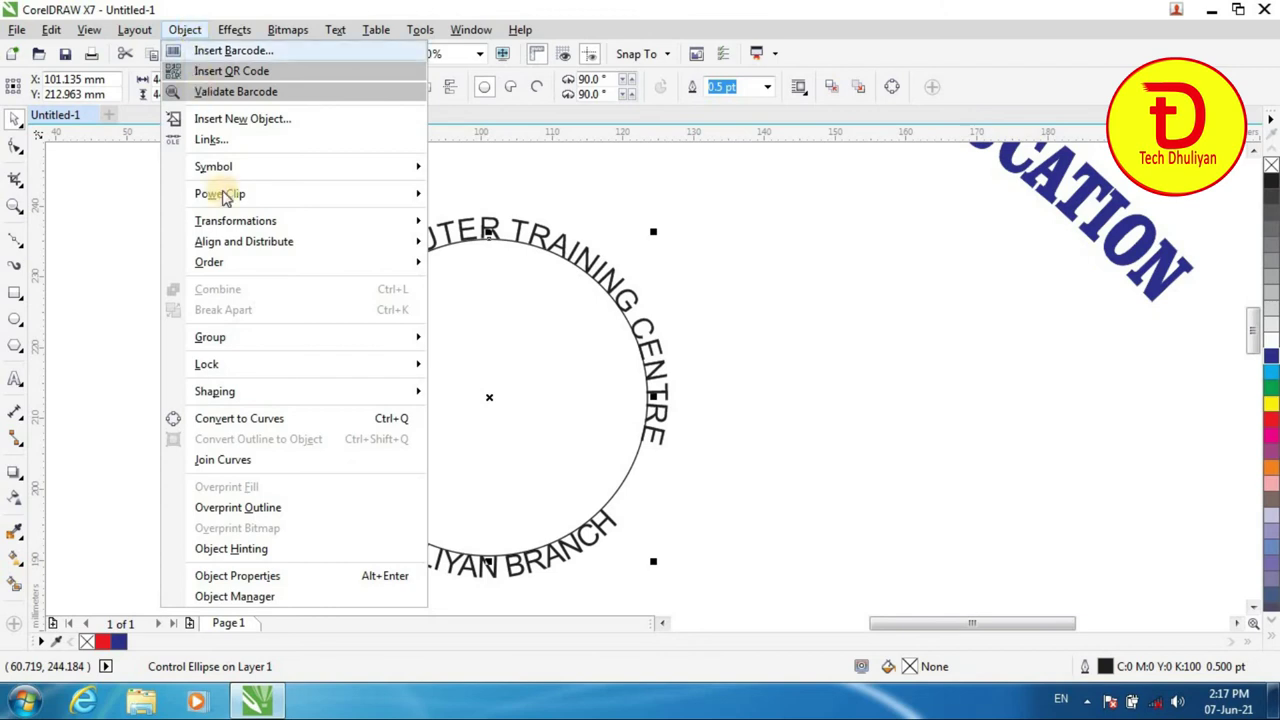
click(571, 550)
click(557, 543)
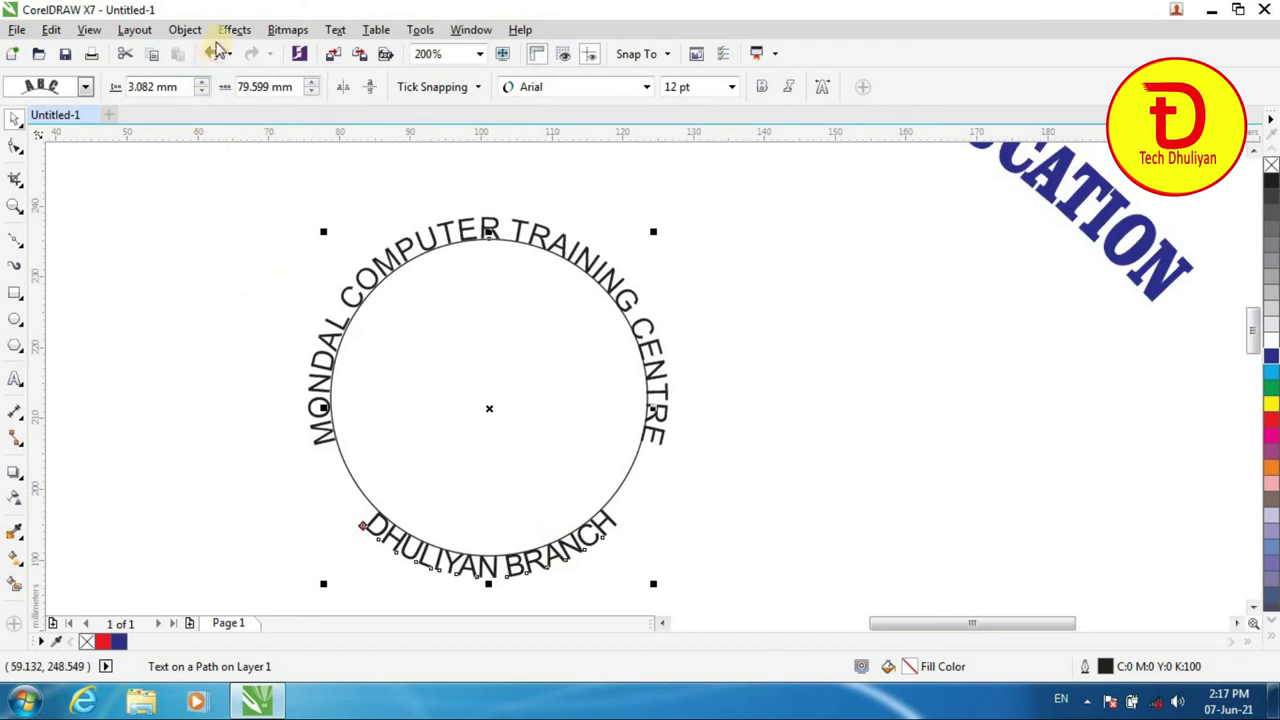
click(190, 30)
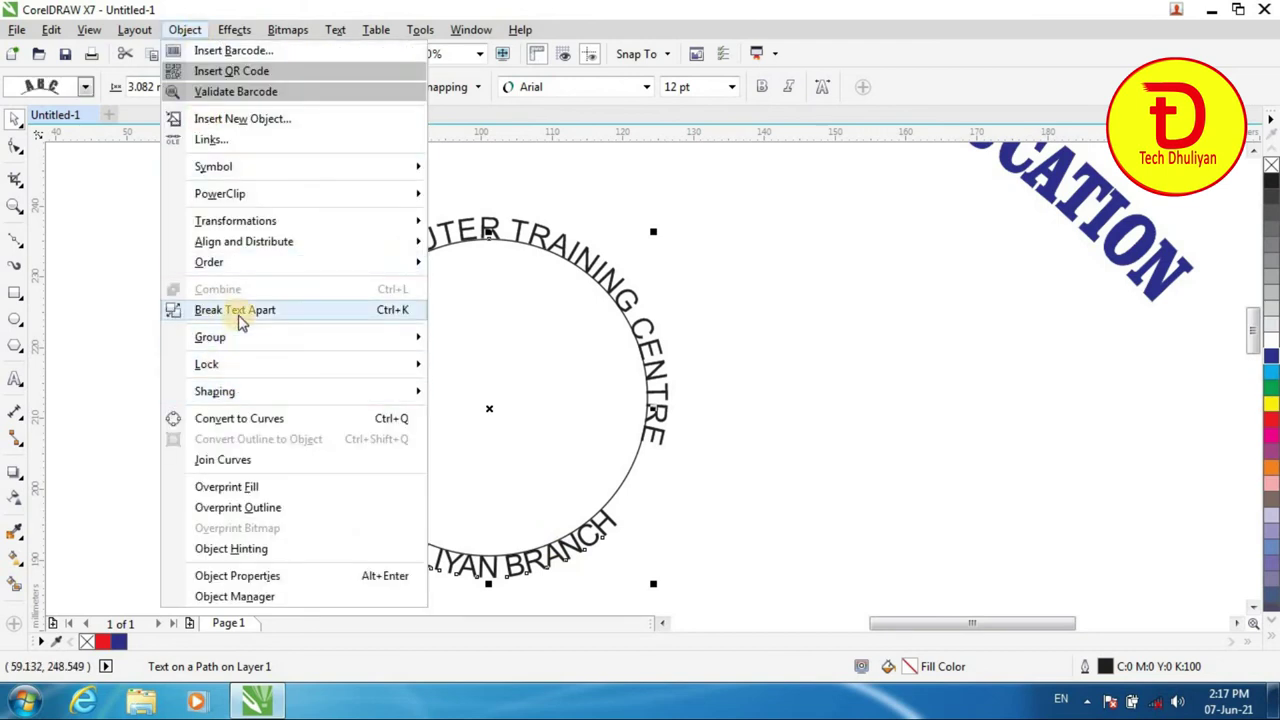
click(240, 318)
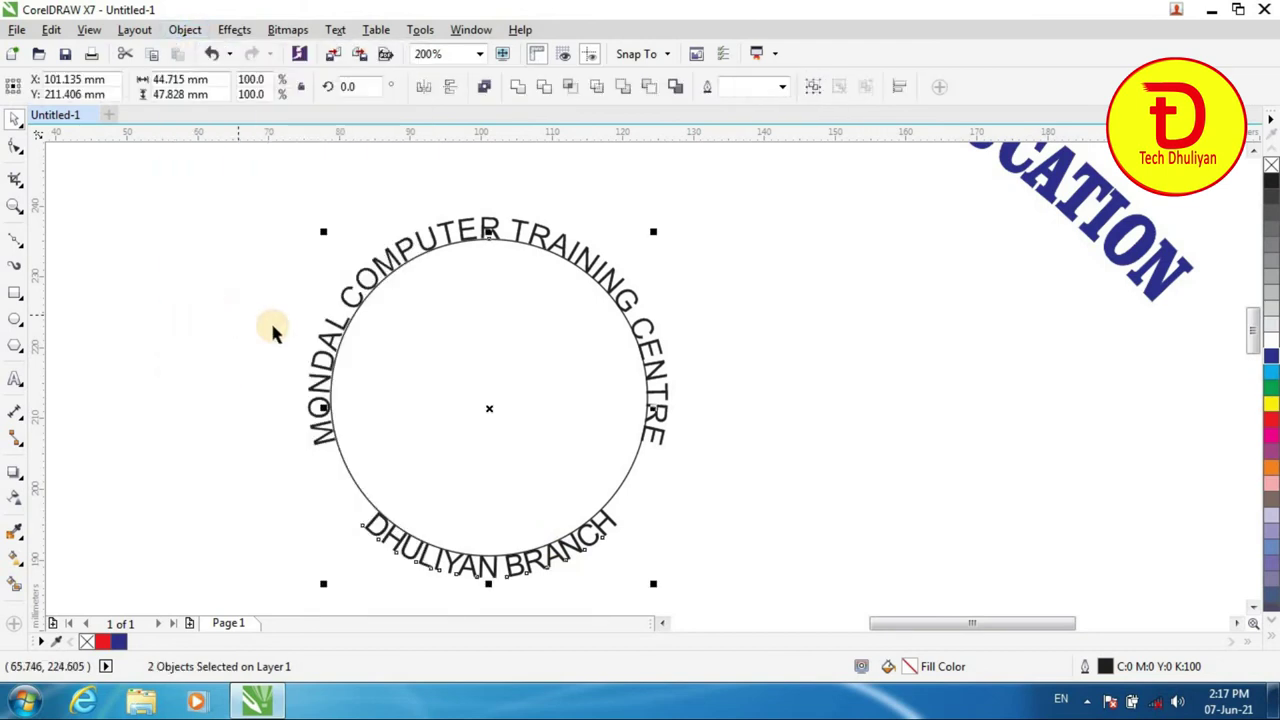
click(928, 499)
Step: Duplicate the circle with 5 mm horizontal and vertical offsets, move the copy away from the emblem, and delete it
click(505, 389)
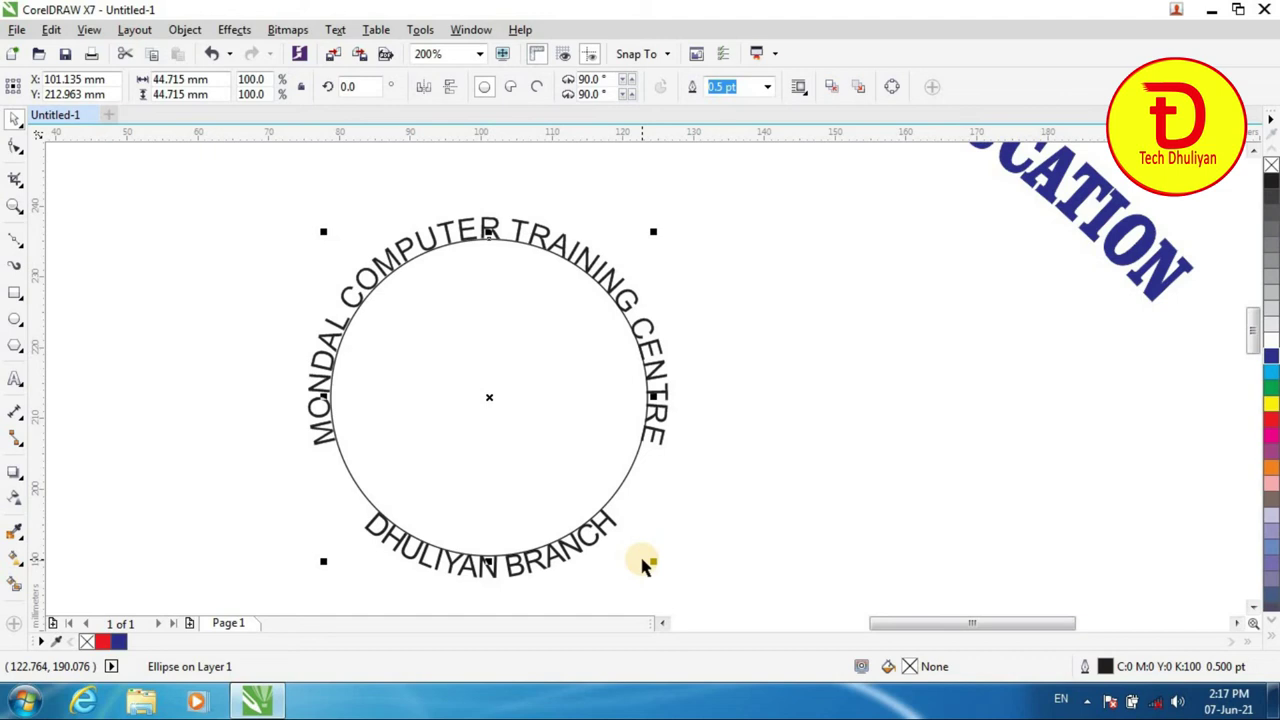
key(ctrl+d)
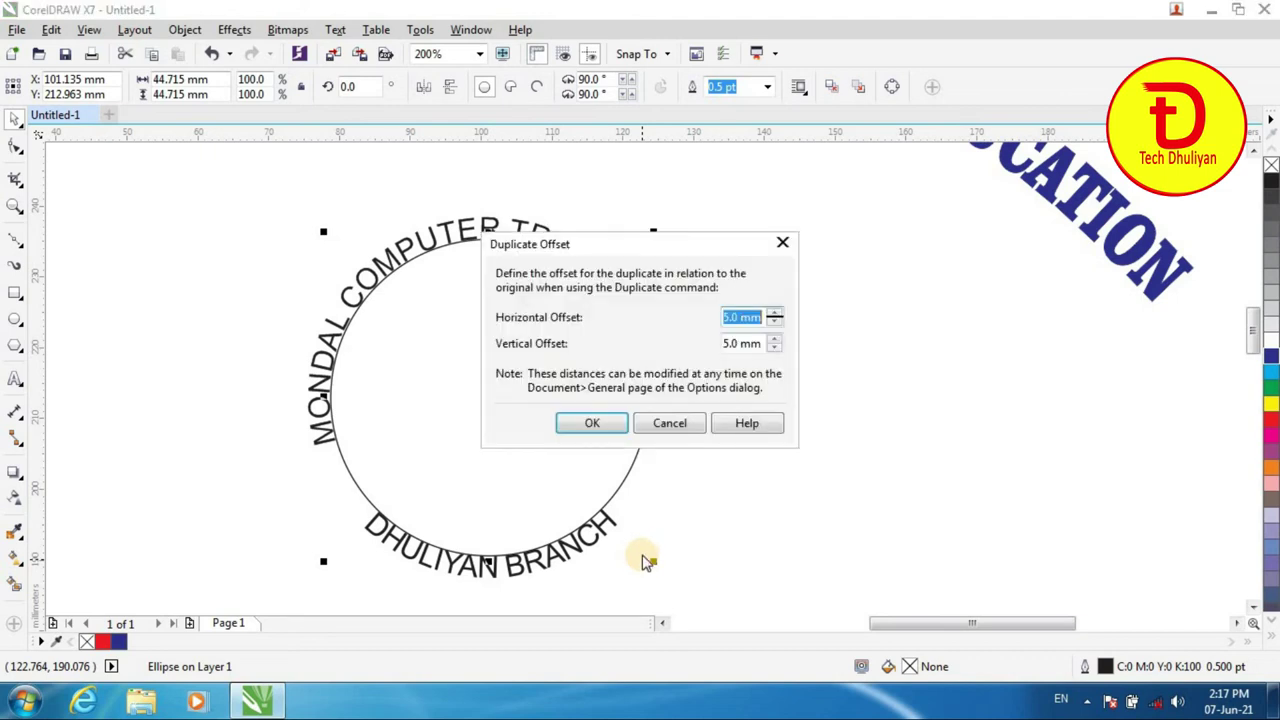
click(670, 423)
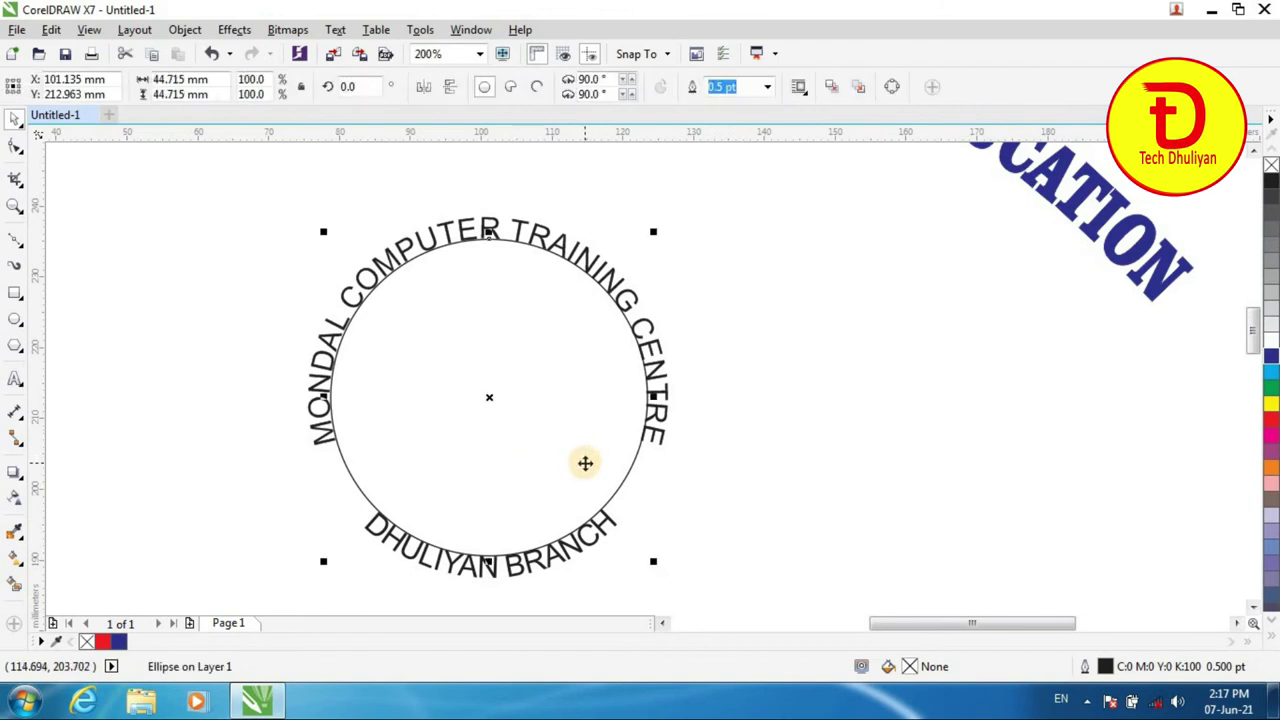
key(ctrl+d)
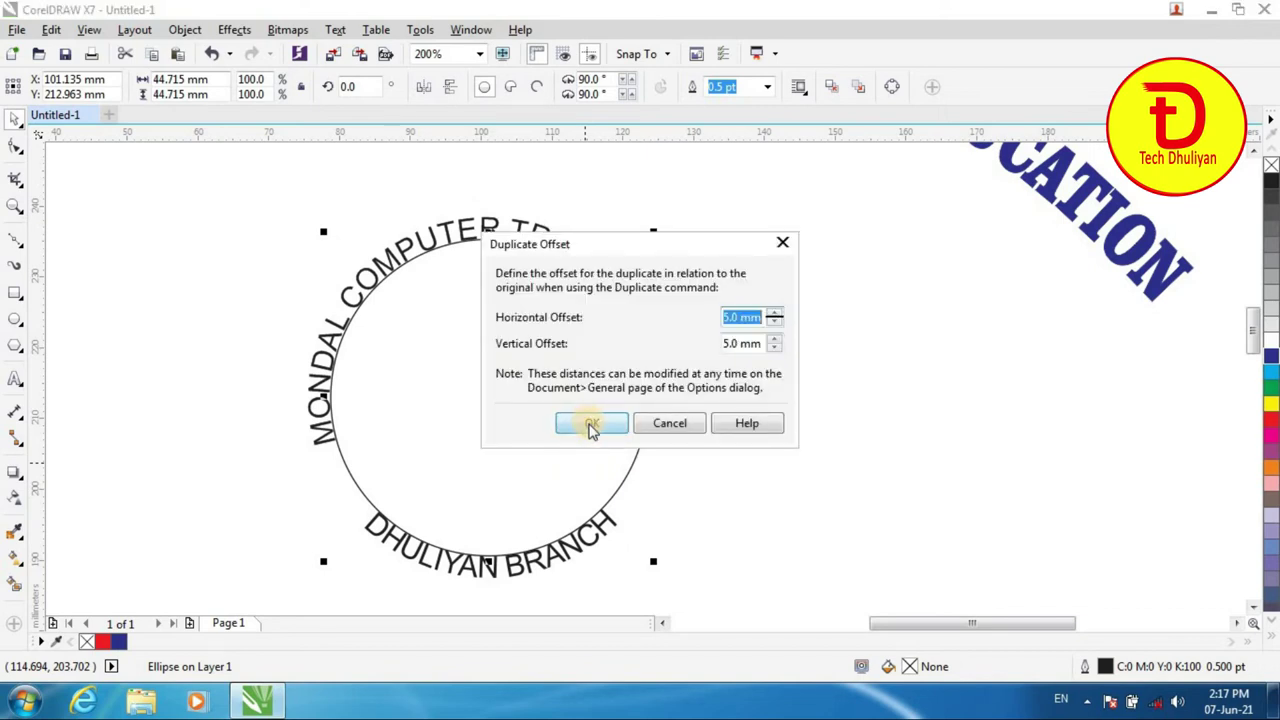
click(591, 424)
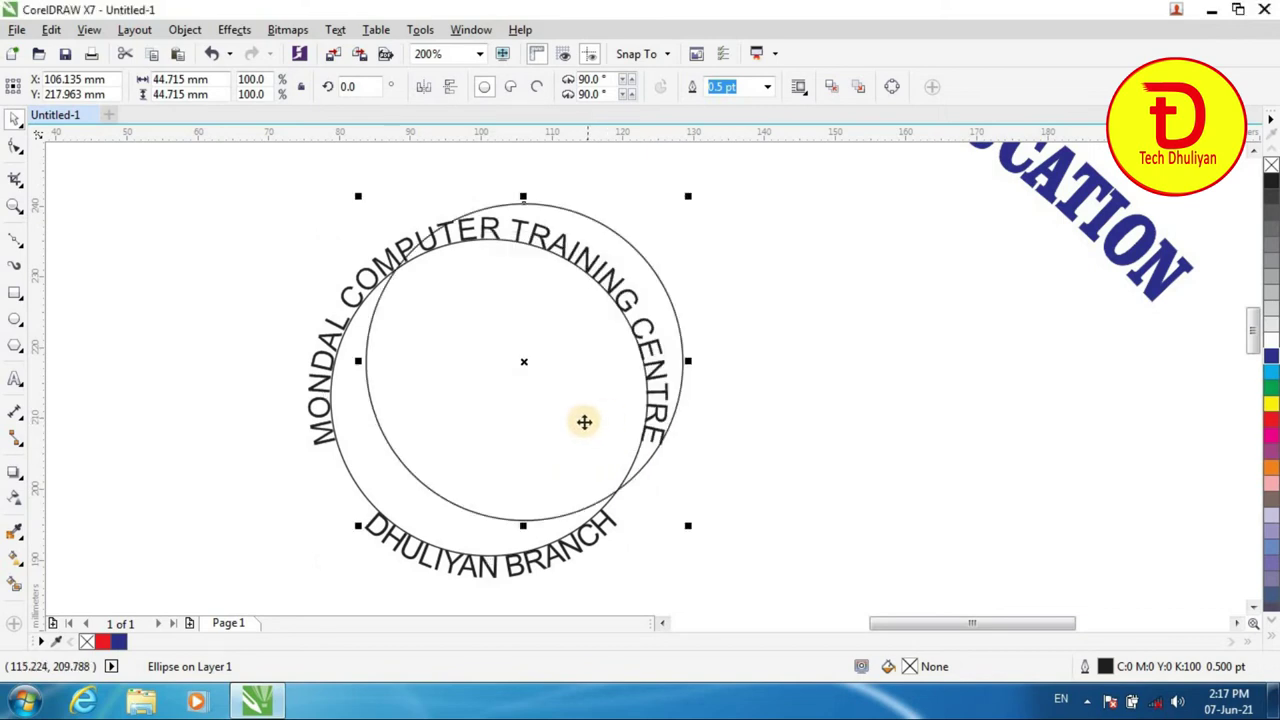
drag(563, 451, 943, 491)
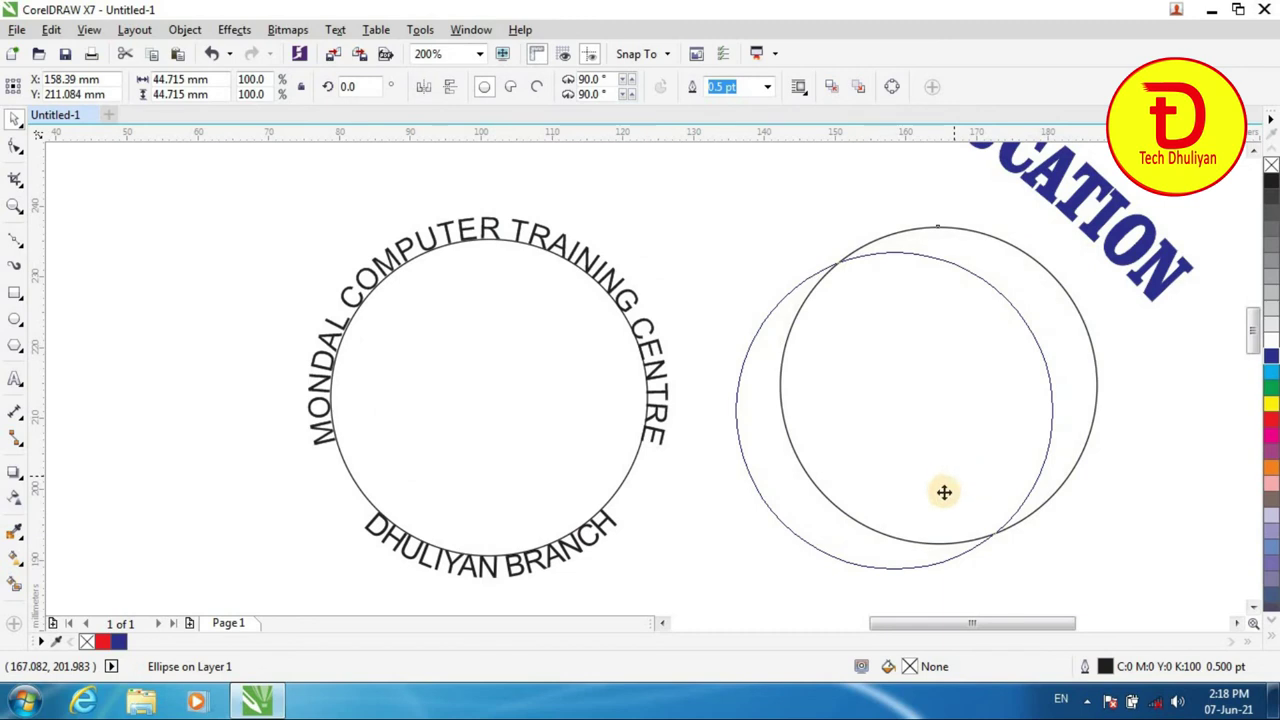
key(Delete)
Step: Make an enlarged concentric copy of the circle around the curved texts, about 53 mm in diameter, and delete it
click(575, 465)
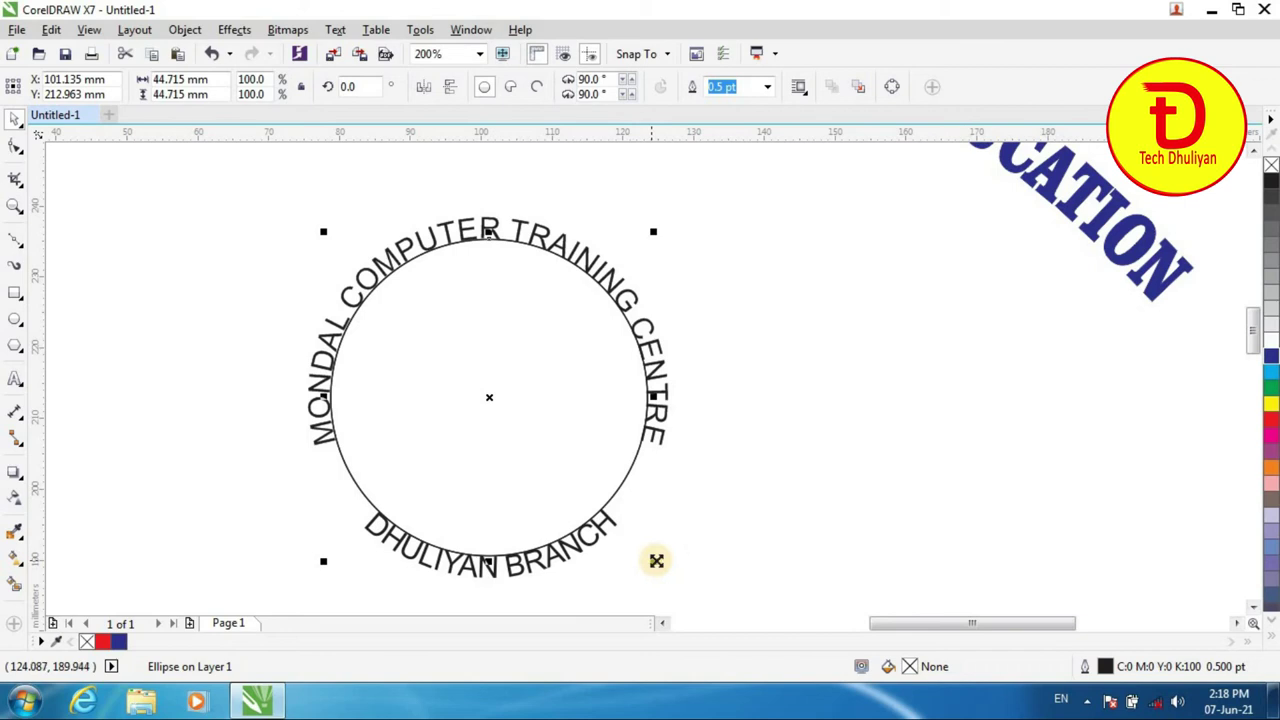
drag(656, 561, 684, 594)
key(Escape)
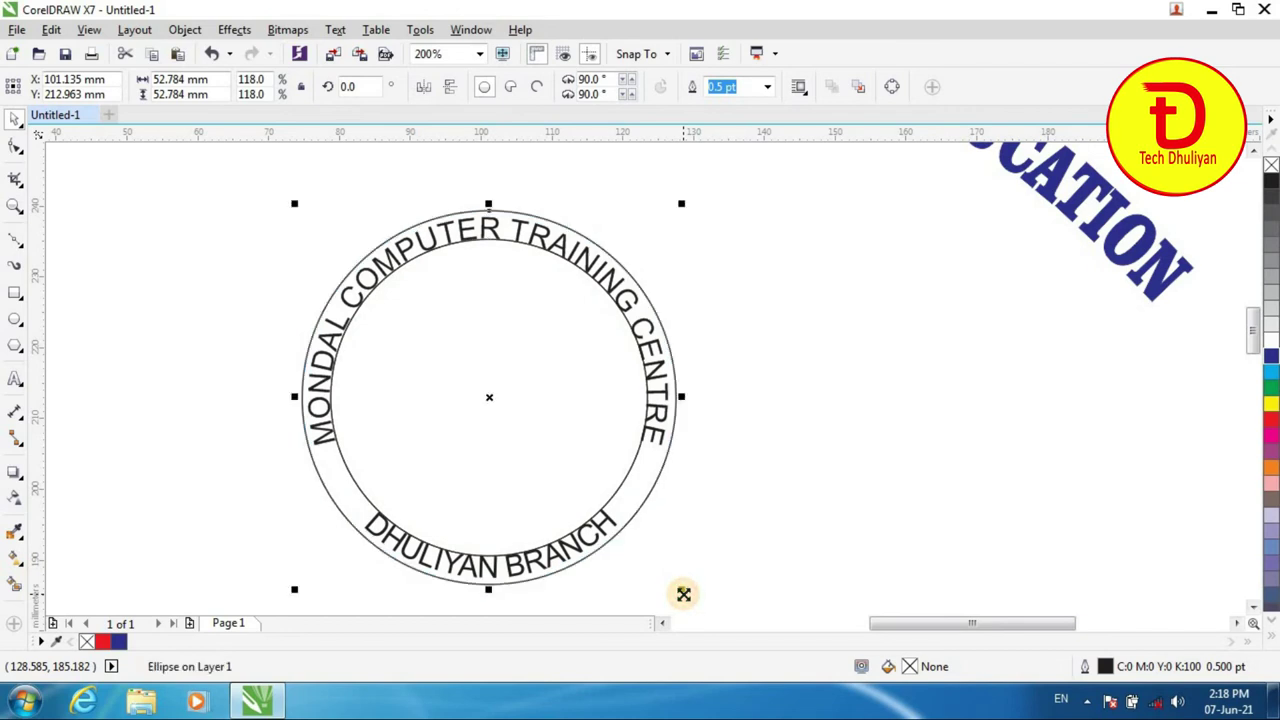
click(593, 467)
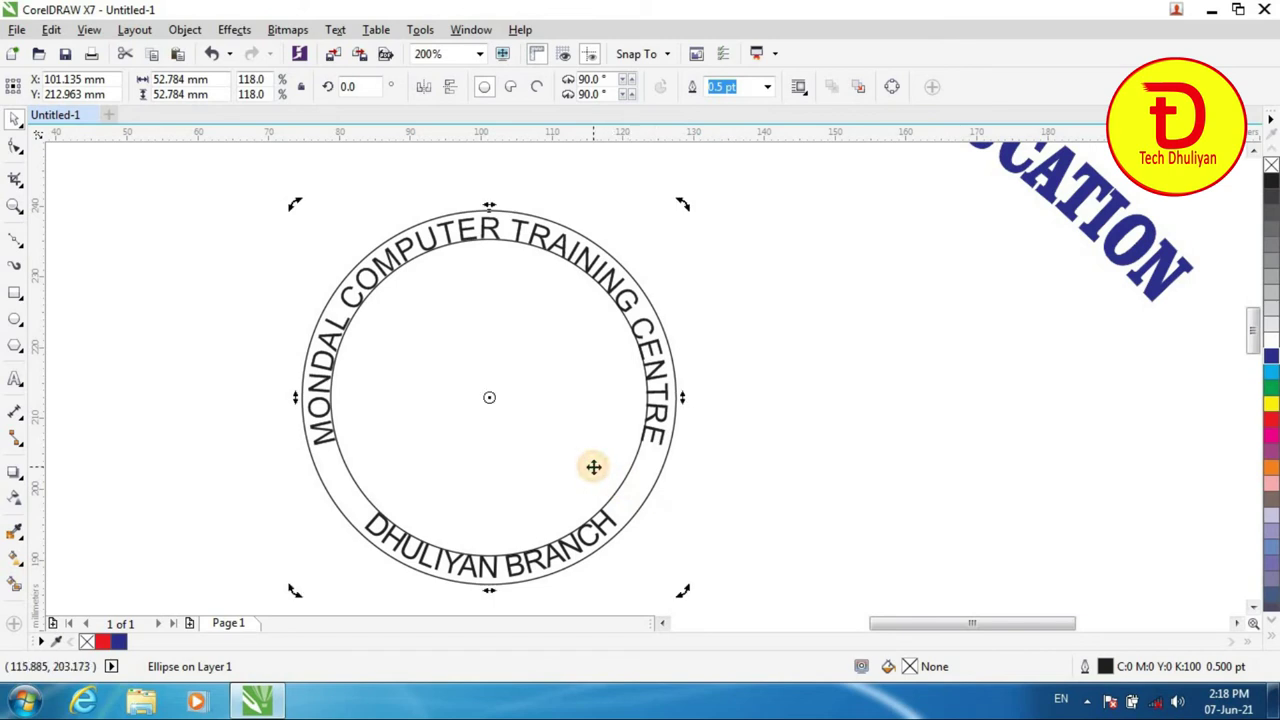
click(625, 323)
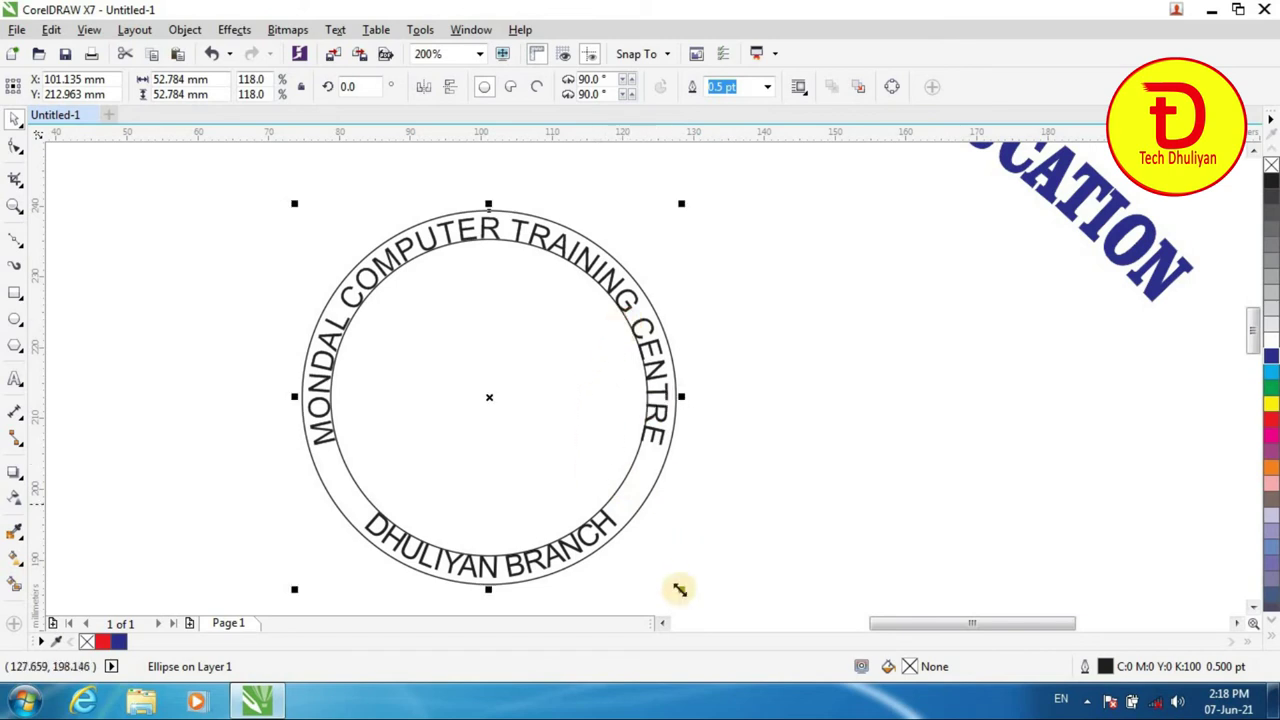
drag(681, 591, 684, 592)
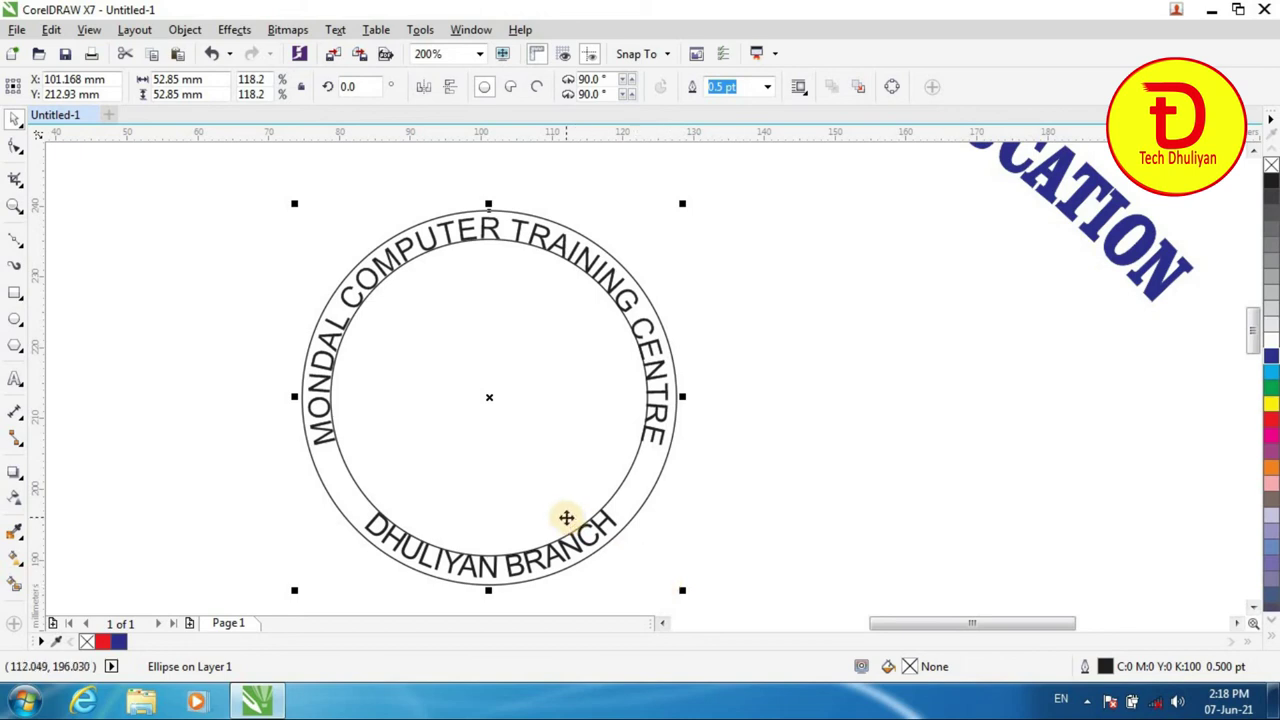
key(Delete)
Step: Shrink the circle about its centre to about 43.3 mm, and add a concentric copy inside it about 42.1 mm in diameter
click(543, 466)
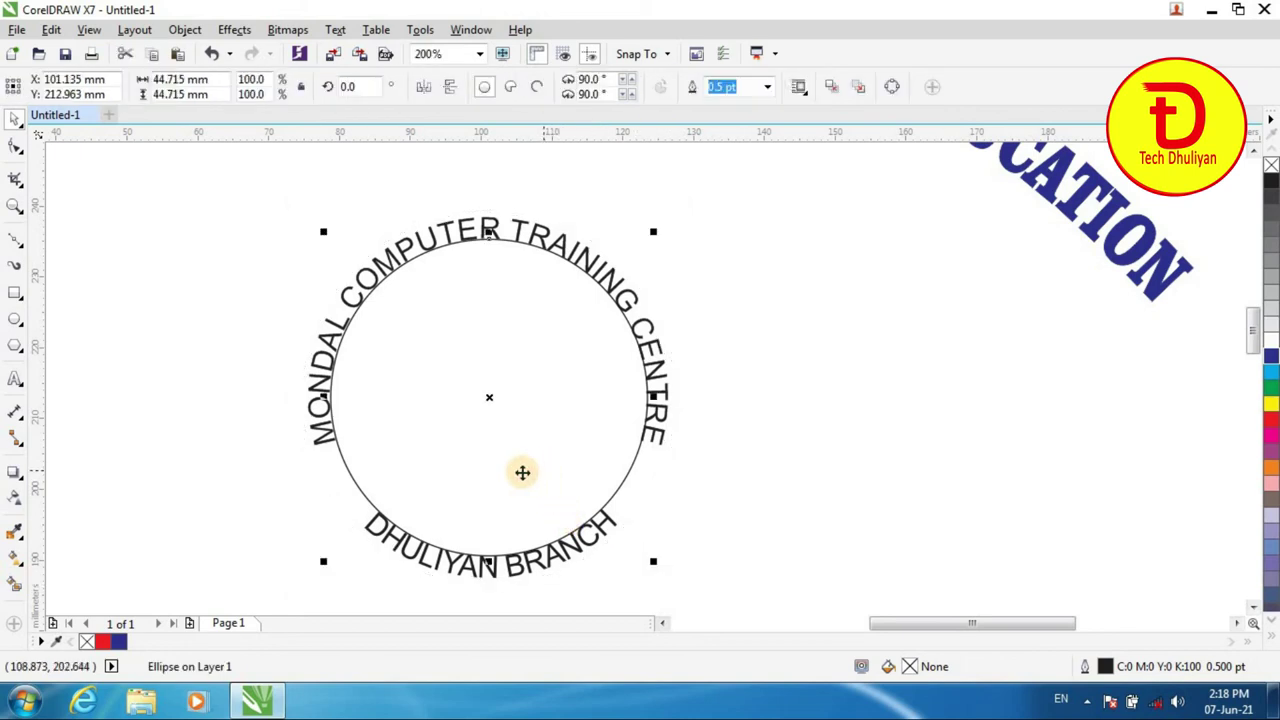
drag(654, 562, 647, 565)
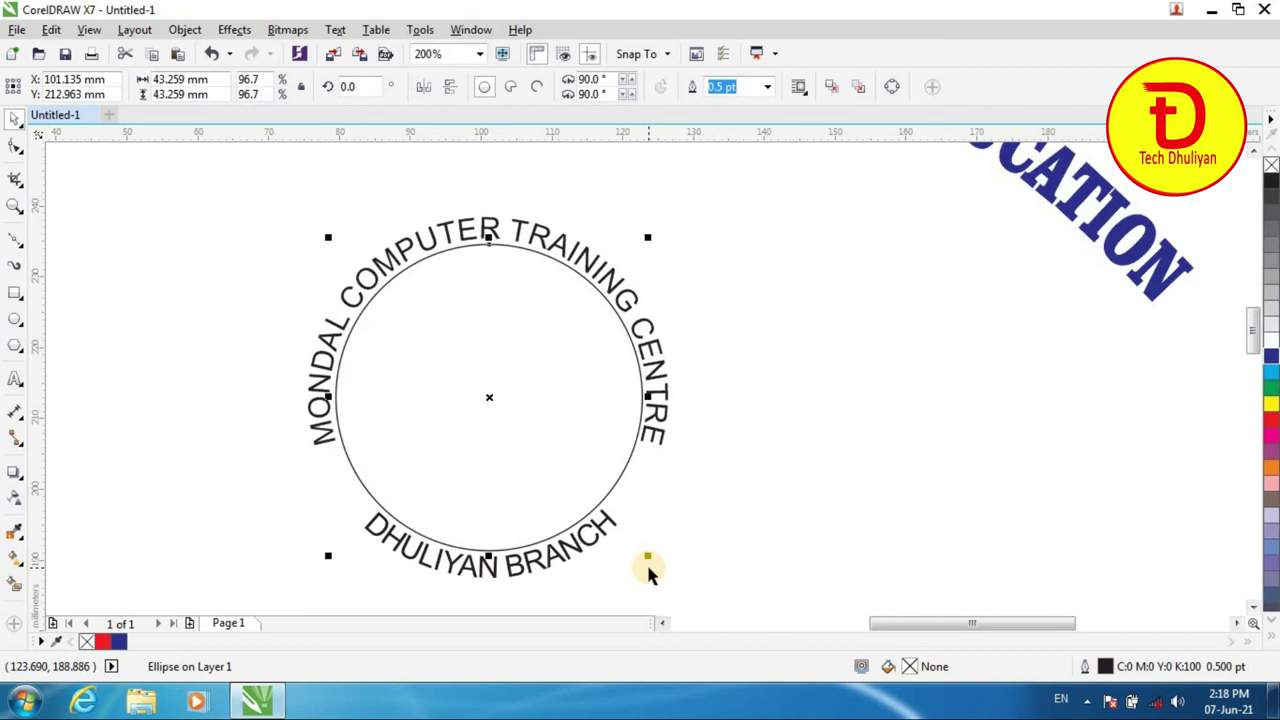
click(646, 564)
drag(651, 560, 648, 557)
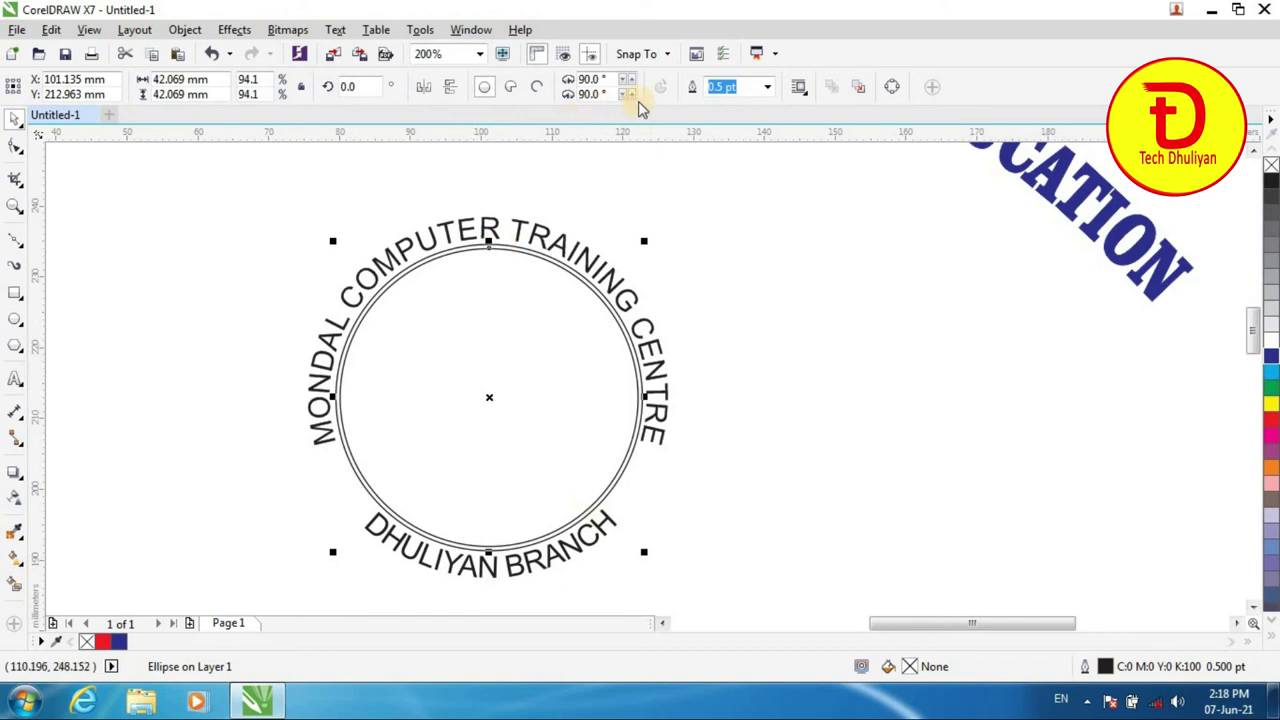
Step: Set the inner circle's outline width to 1.0 pt, and deselect it
click(767, 88)
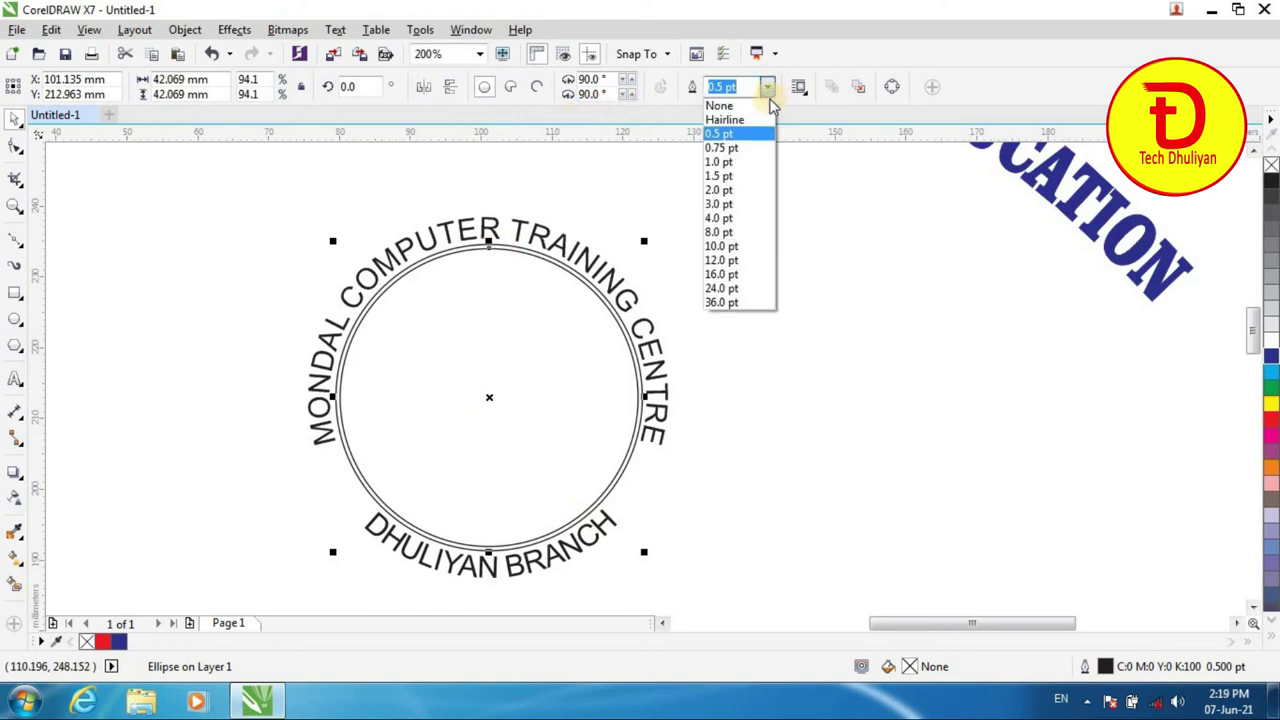
click(738, 176)
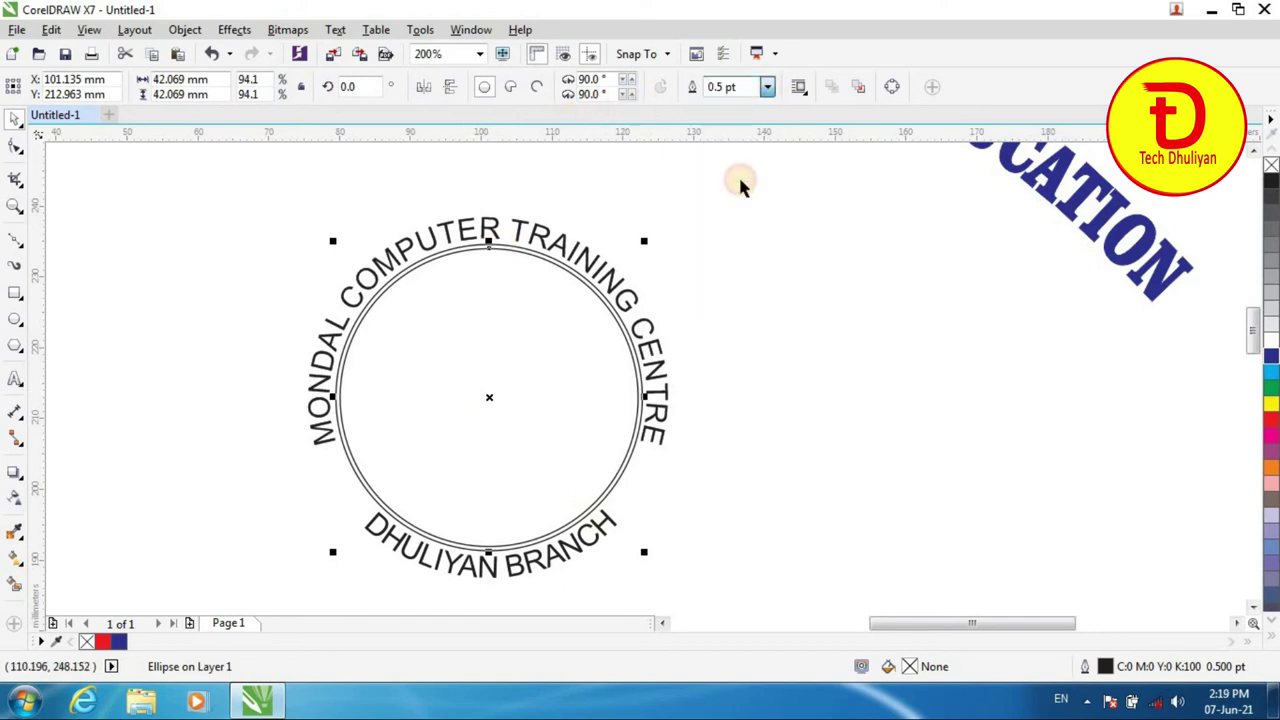
click(767, 88)
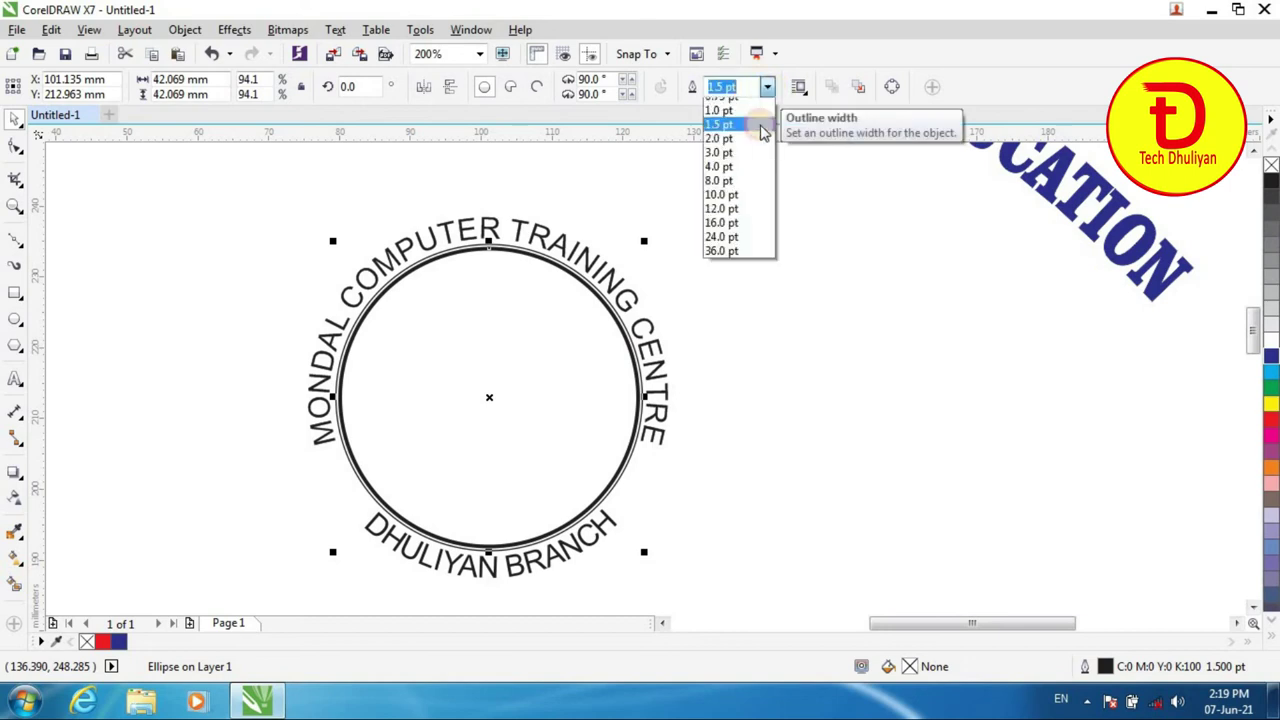
click(731, 161)
click(802, 368)
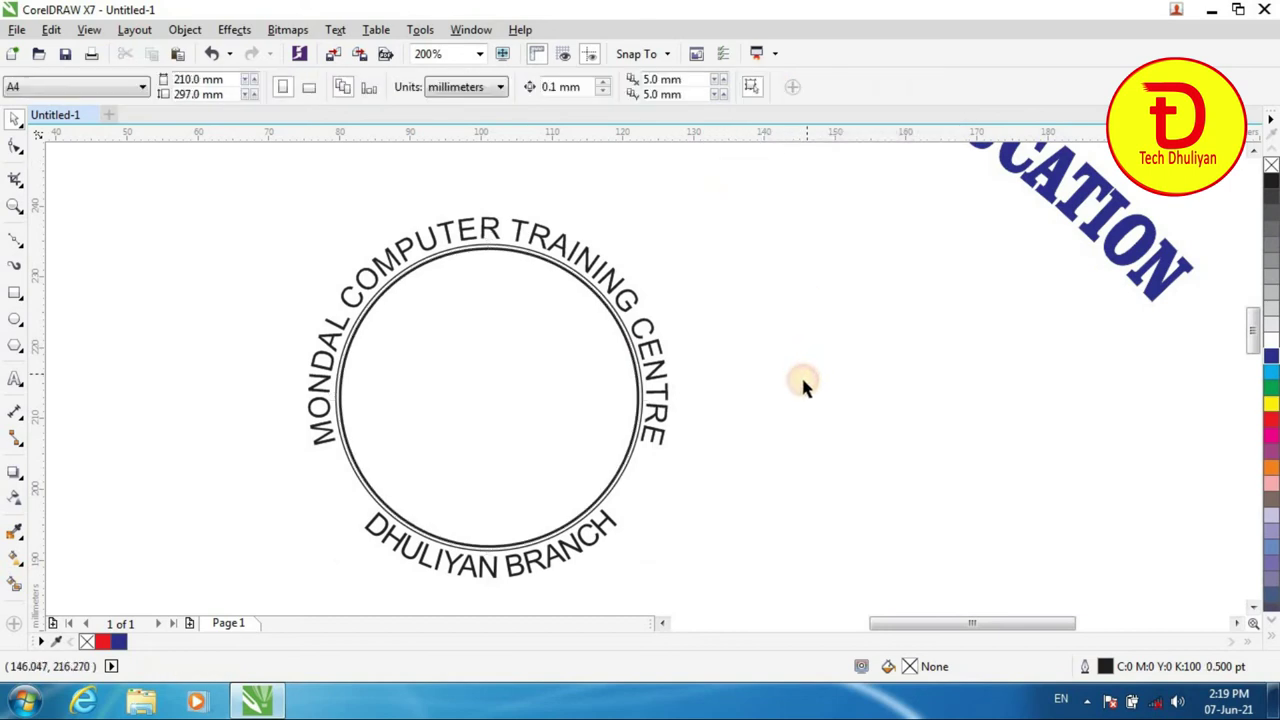
Step: Shrink the thick inner circle about its centre to about 41.3 mm in diameter, and deselect it
click(562, 418)
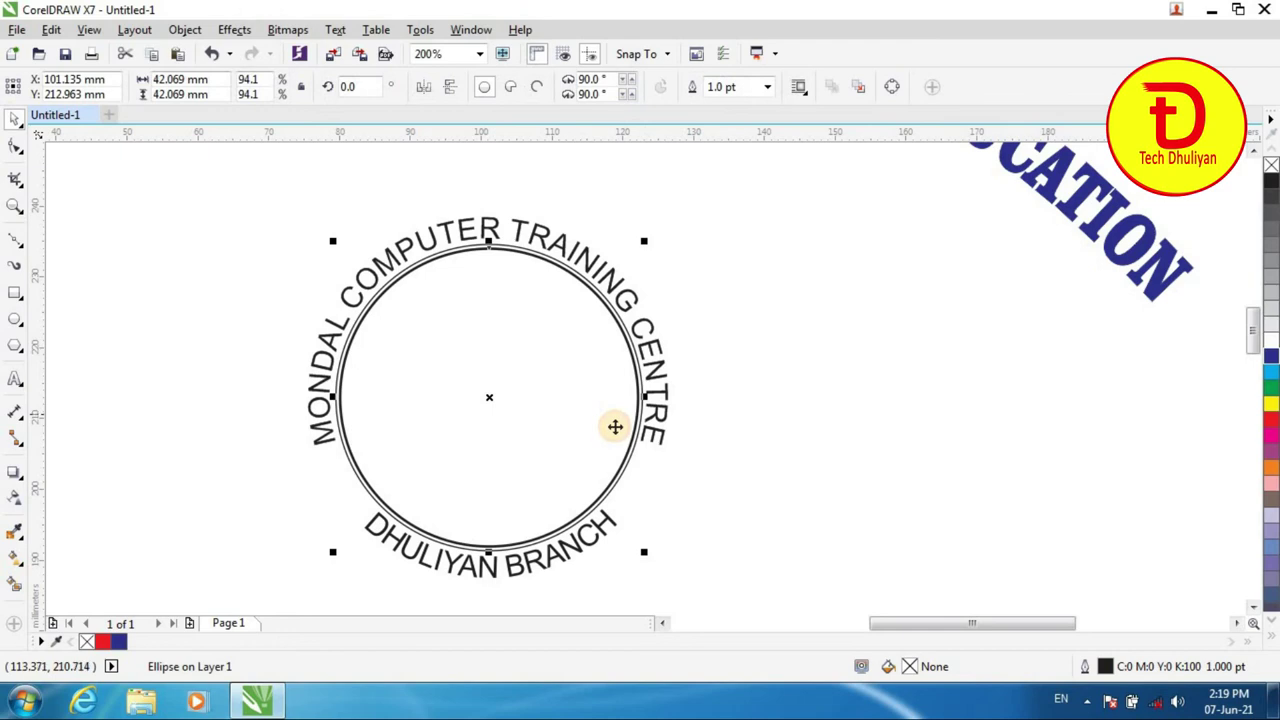
click(624, 435)
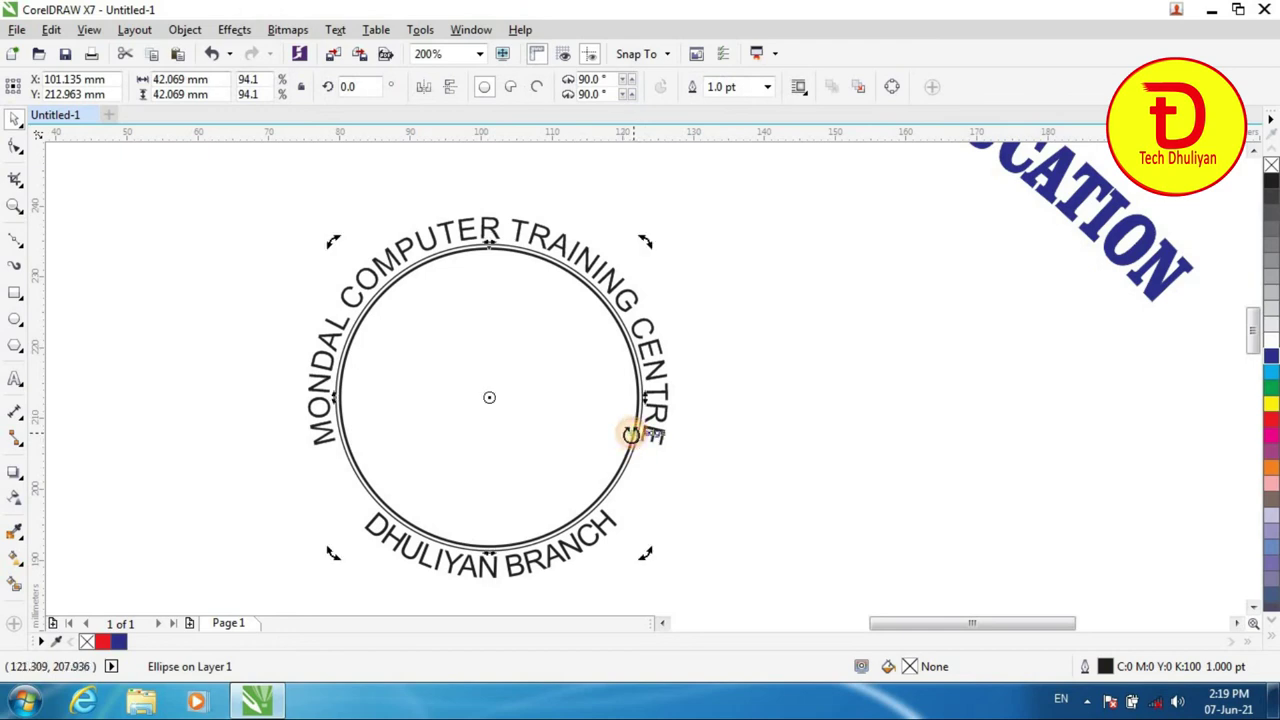
click(618, 438)
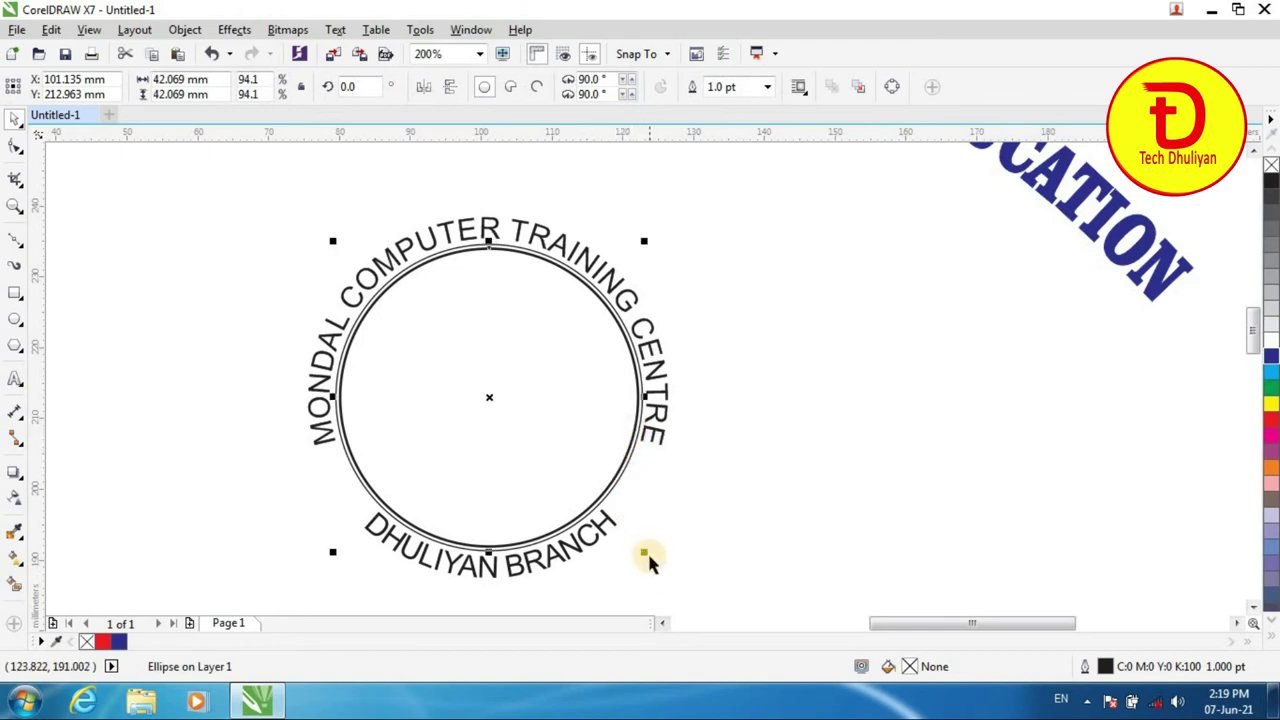
mouse_move(645, 551)
mouse_down()
mouse_move(634, 534)
mouse_move(652, 546)
mouse_up()
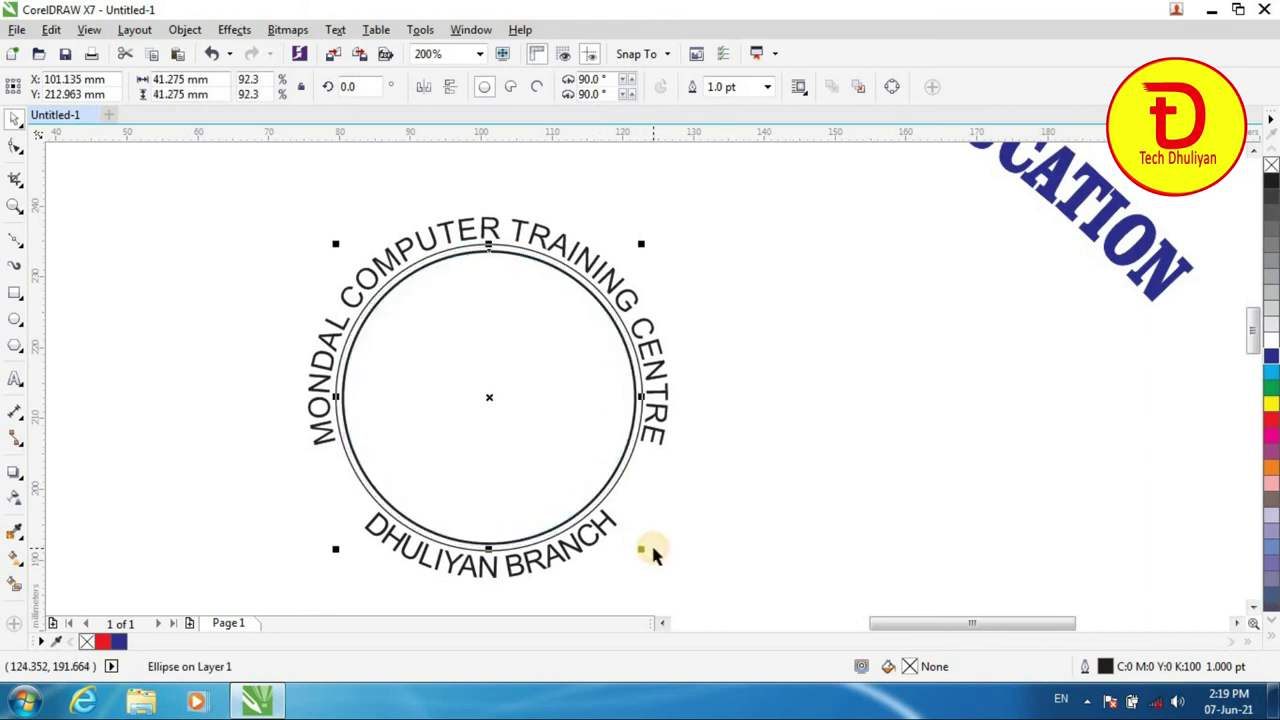
click(659, 537)
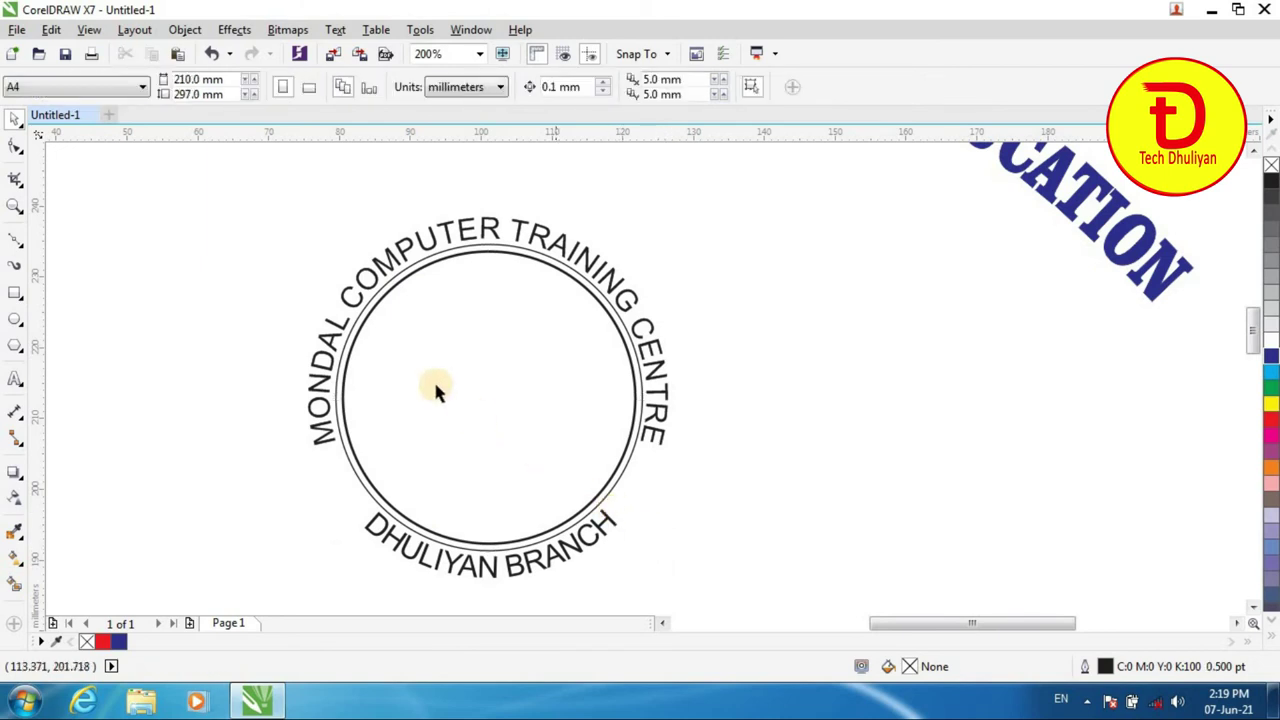
Step: Make an enlarged concentric copy of the thin circle around the curved texts, about 52.5 mm in diameter, and deselect it
click(343, 338)
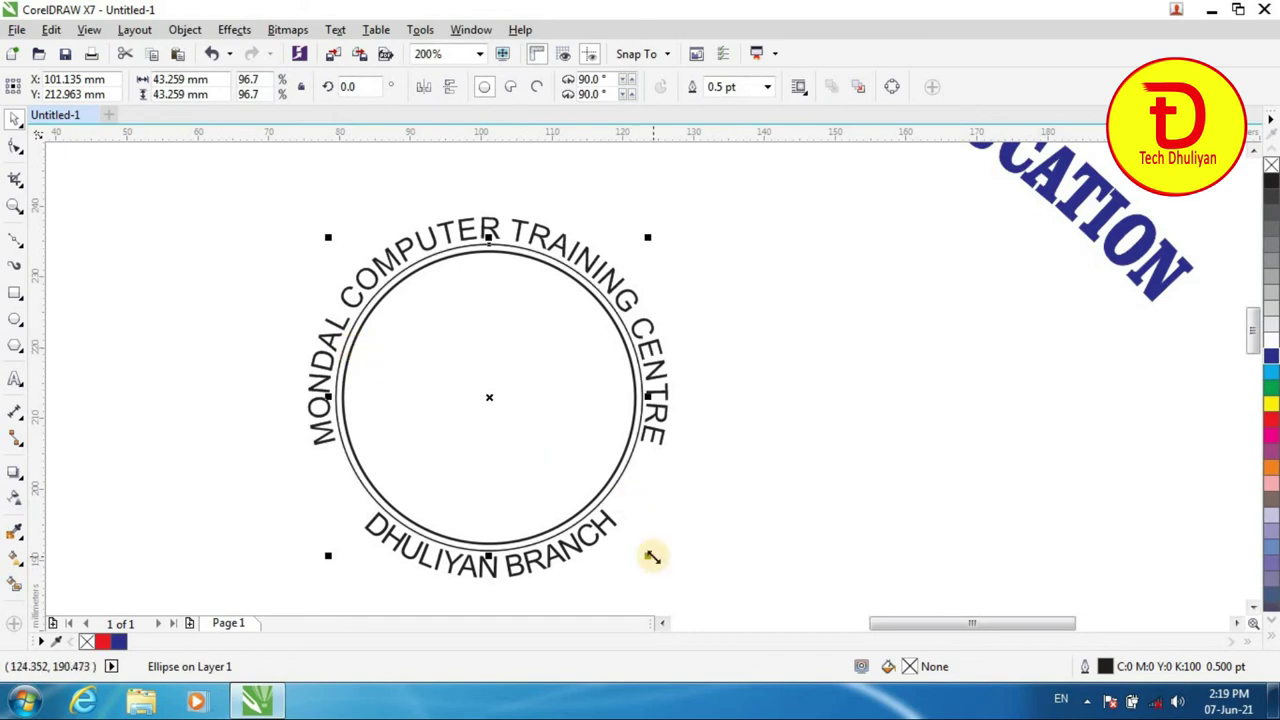
drag(652, 557, 685, 600)
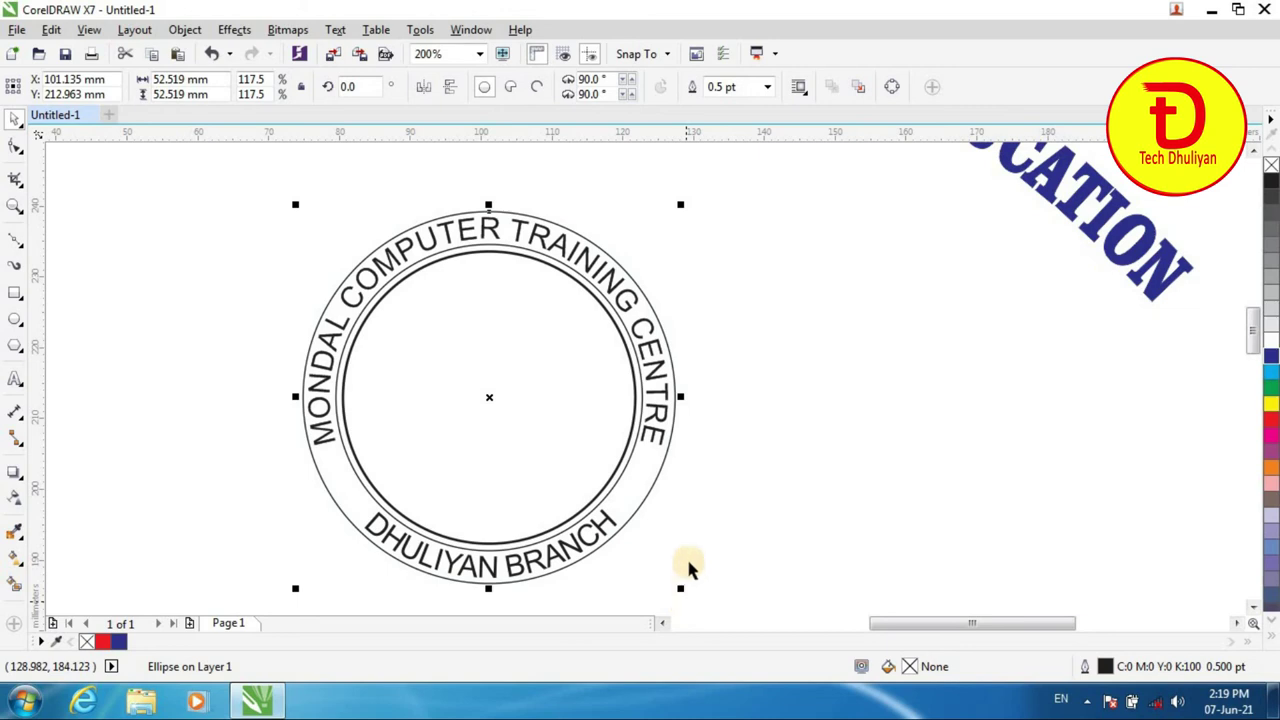
click(733, 497)
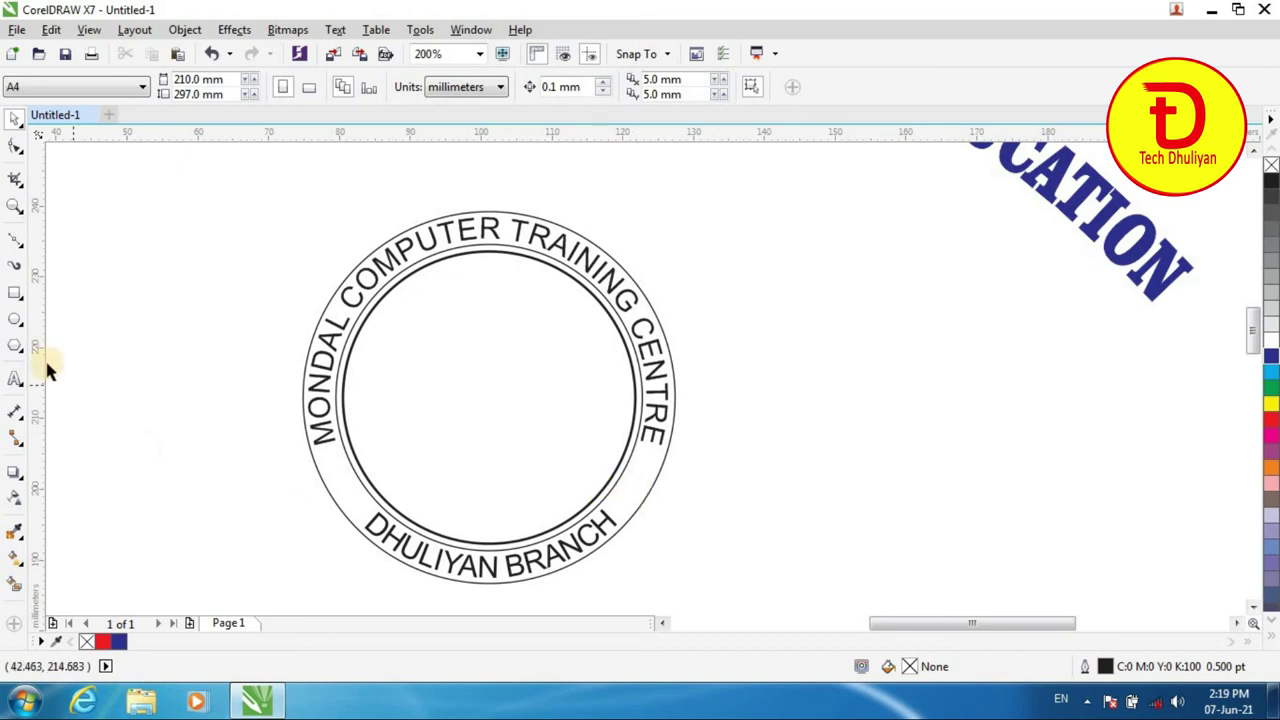
Step: Draw a five-pointed star about 3 mm wide in the ring band between "MONDAL" and "DHULIYAN", and deselect it
click(16, 347)
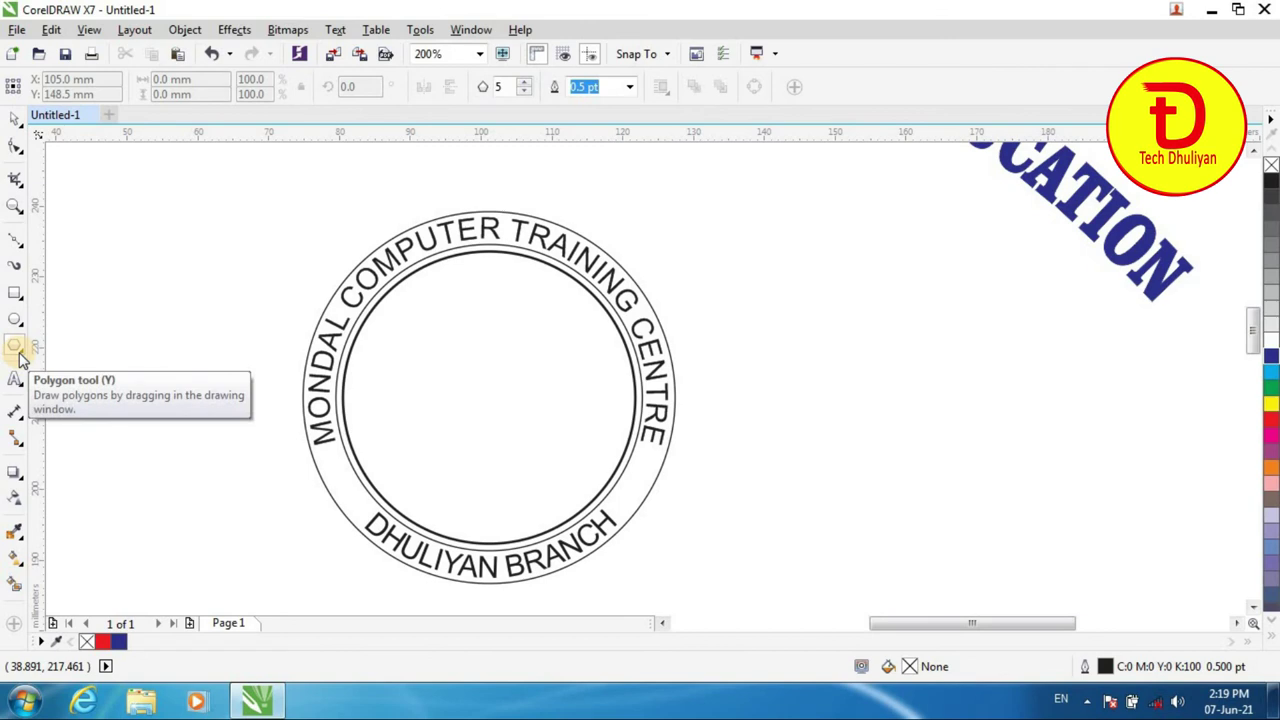
click(20, 358)
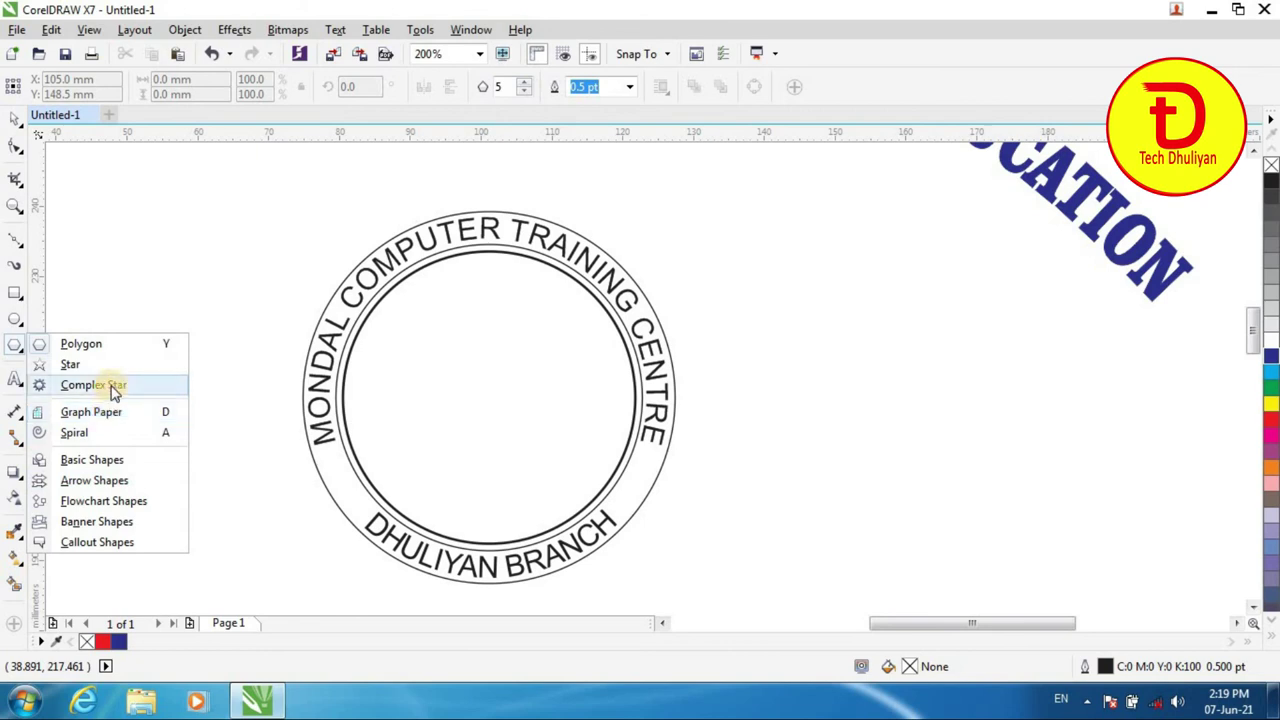
click(69, 368)
drag(340, 478, 354, 500)
click(15, 119)
click(150, 478)
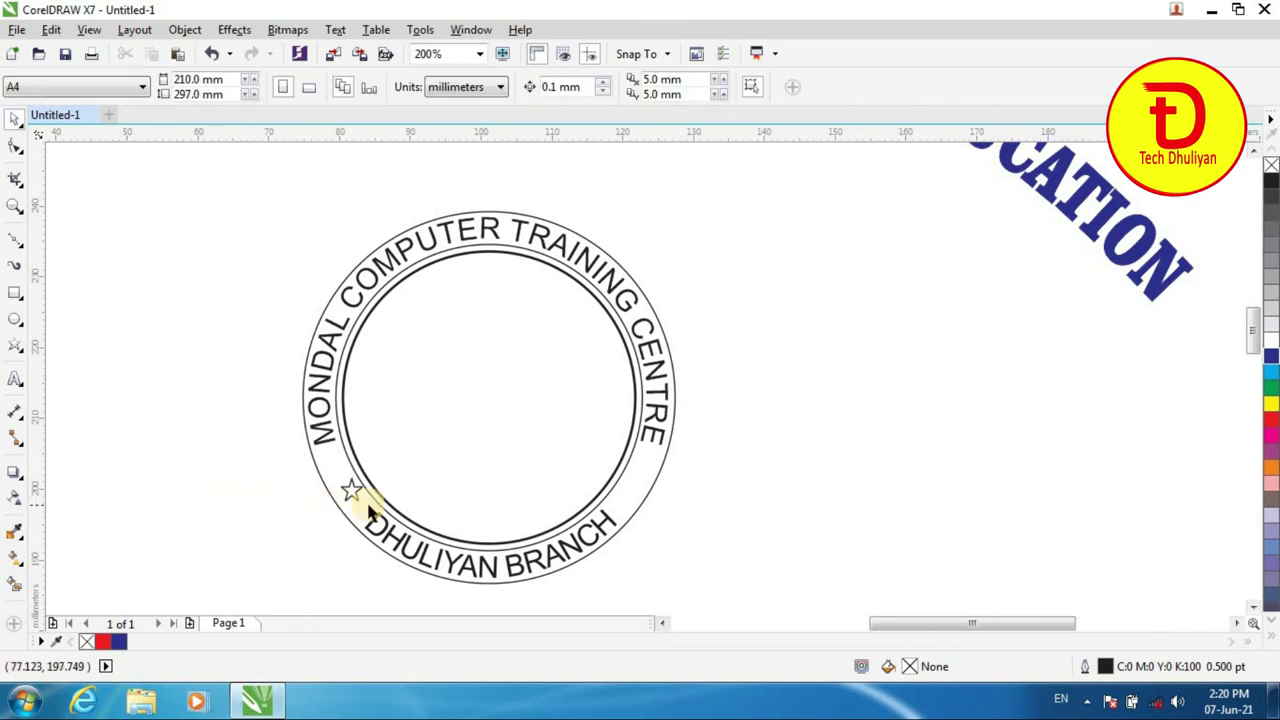
Step: Move the star to the middle of the ring band, nudge it up 0.3 mm, and fill it with black
drag(350, 494, 344, 490)
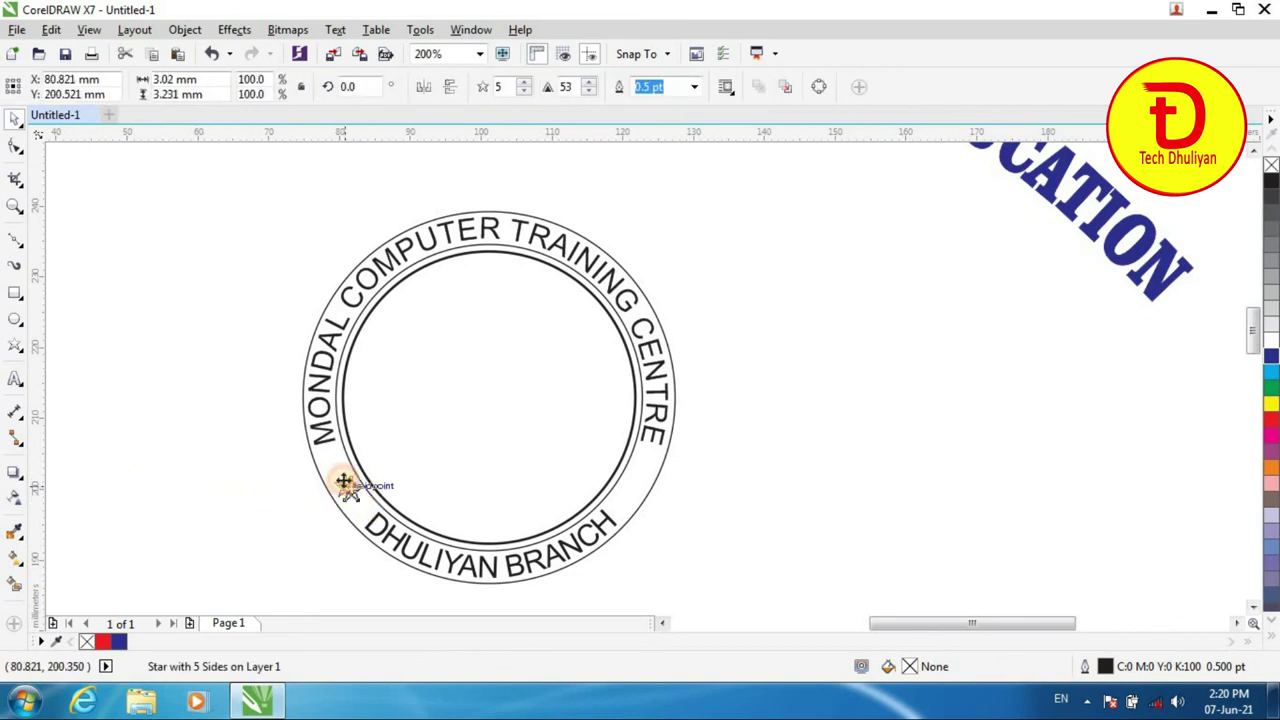
click(342, 562)
click(341, 490)
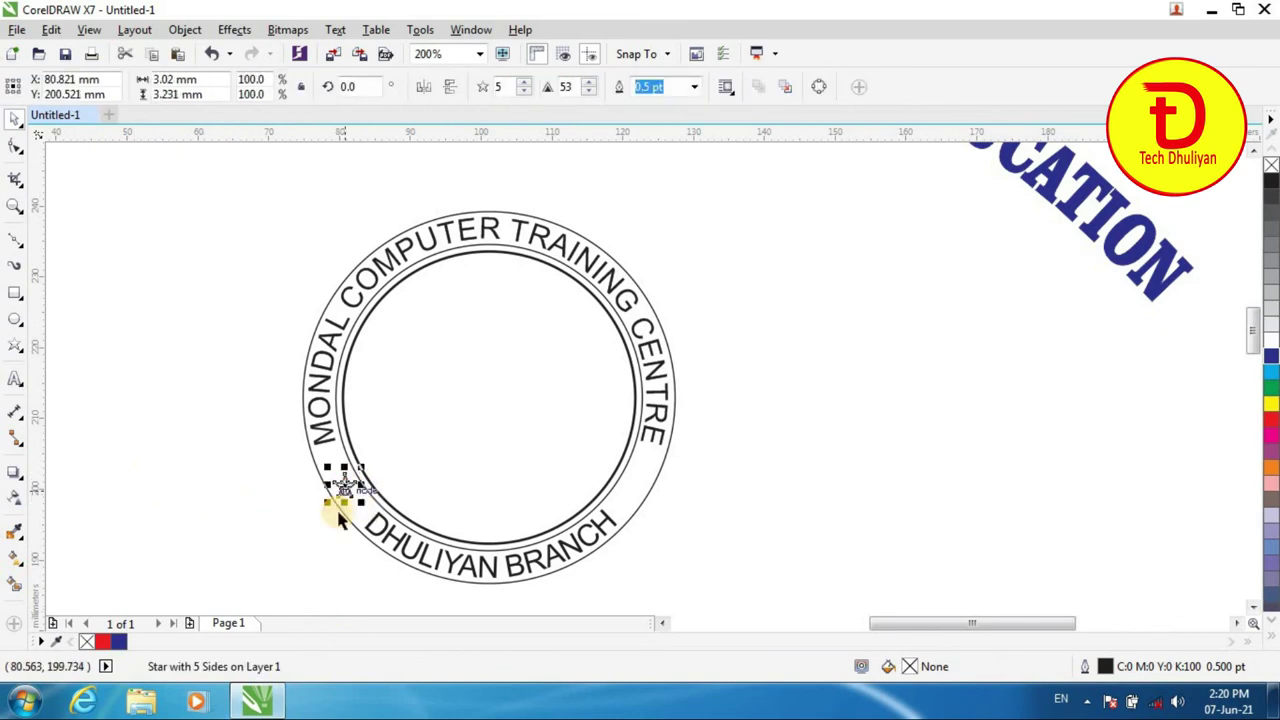
key(Up)
key(Up)
key(Up)
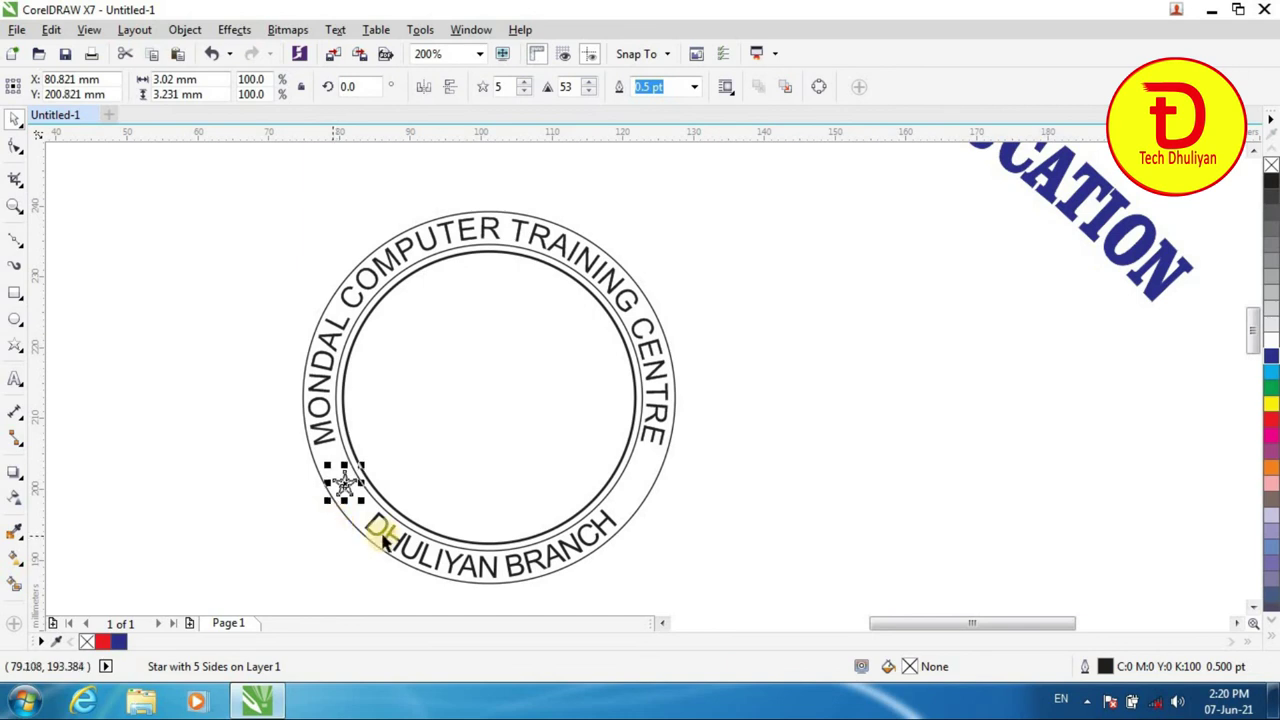
click(1271, 180)
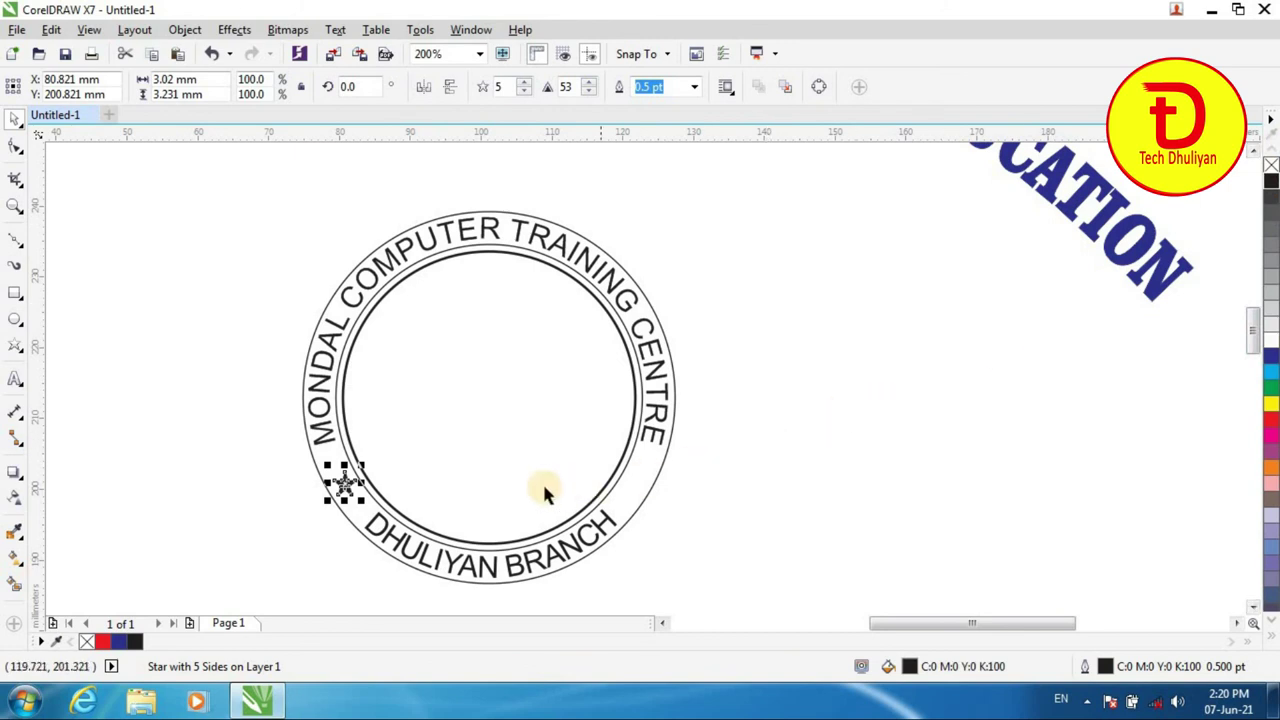
Step: Duplicate the black star and place the copy in the ring band between "BRANCH" and "CENTRE", mirroring the first star
key(plus)
key(Right)
key(Right)
key(Right)
key(Right)
key(Right)
key(Right)
key(Right)
key(Right)
key(Right)
key(Right)
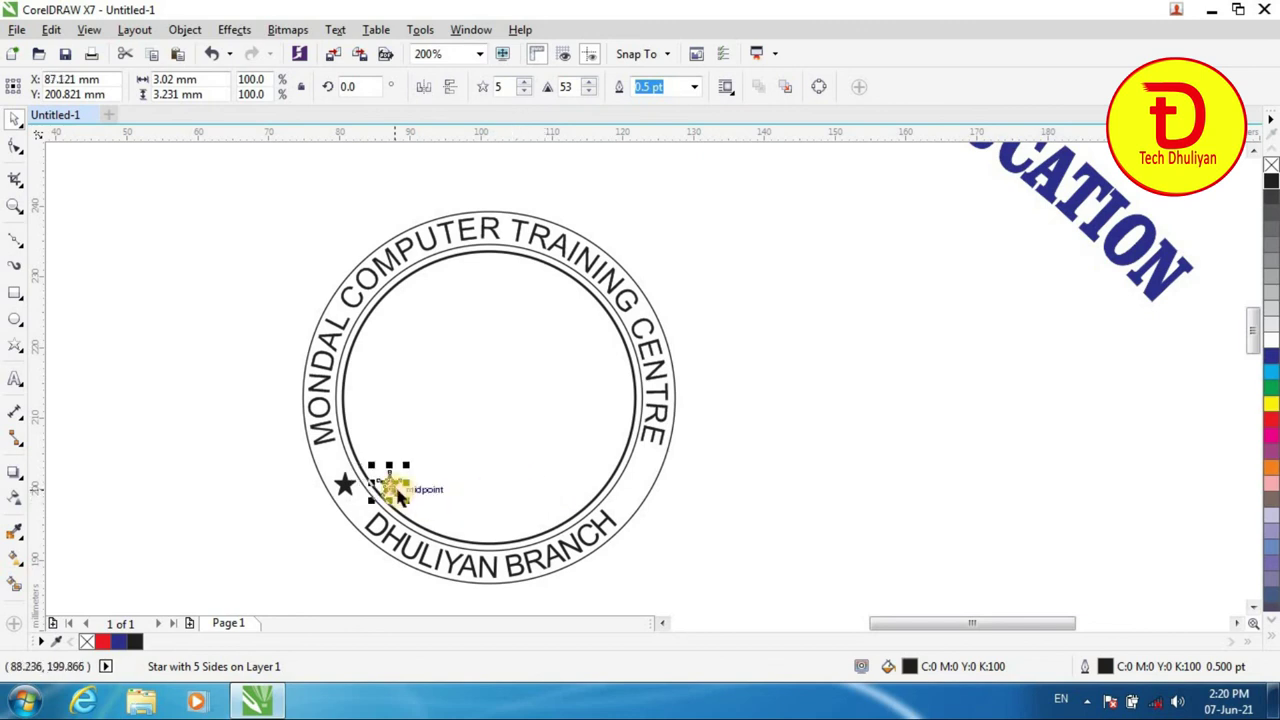
key(Tab)
drag(393, 489, 648, 483)
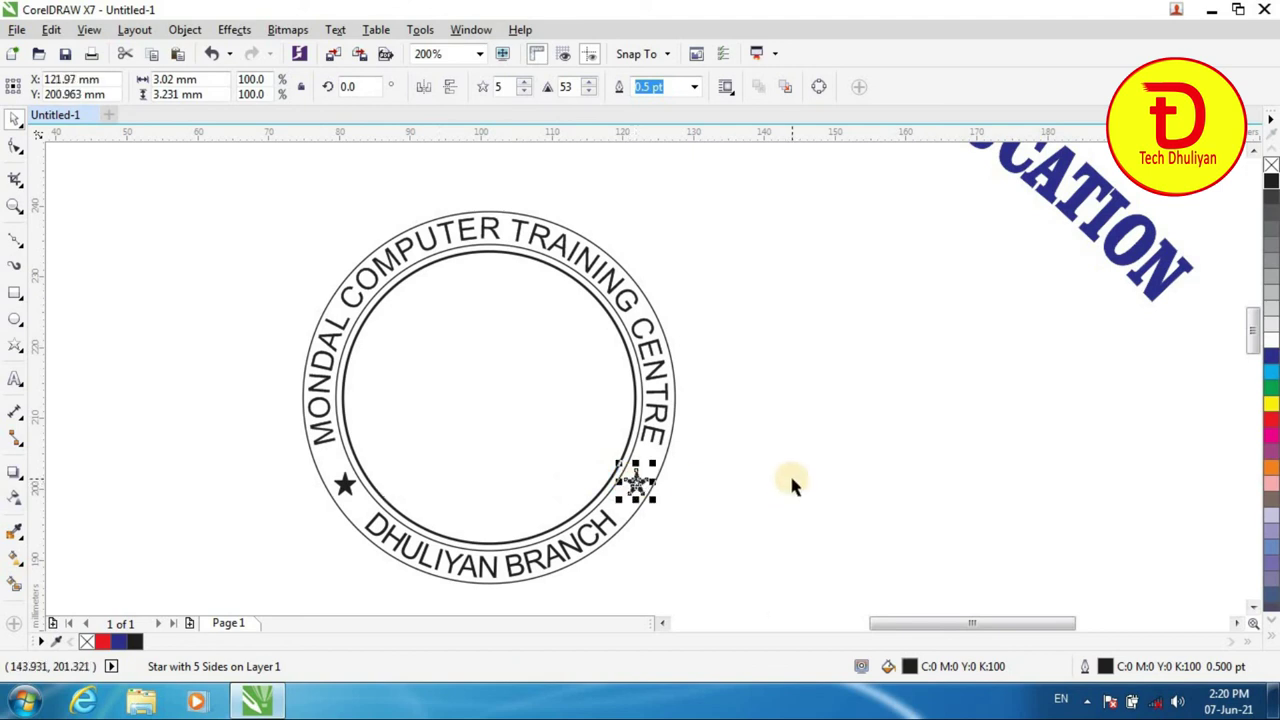
click(791, 478)
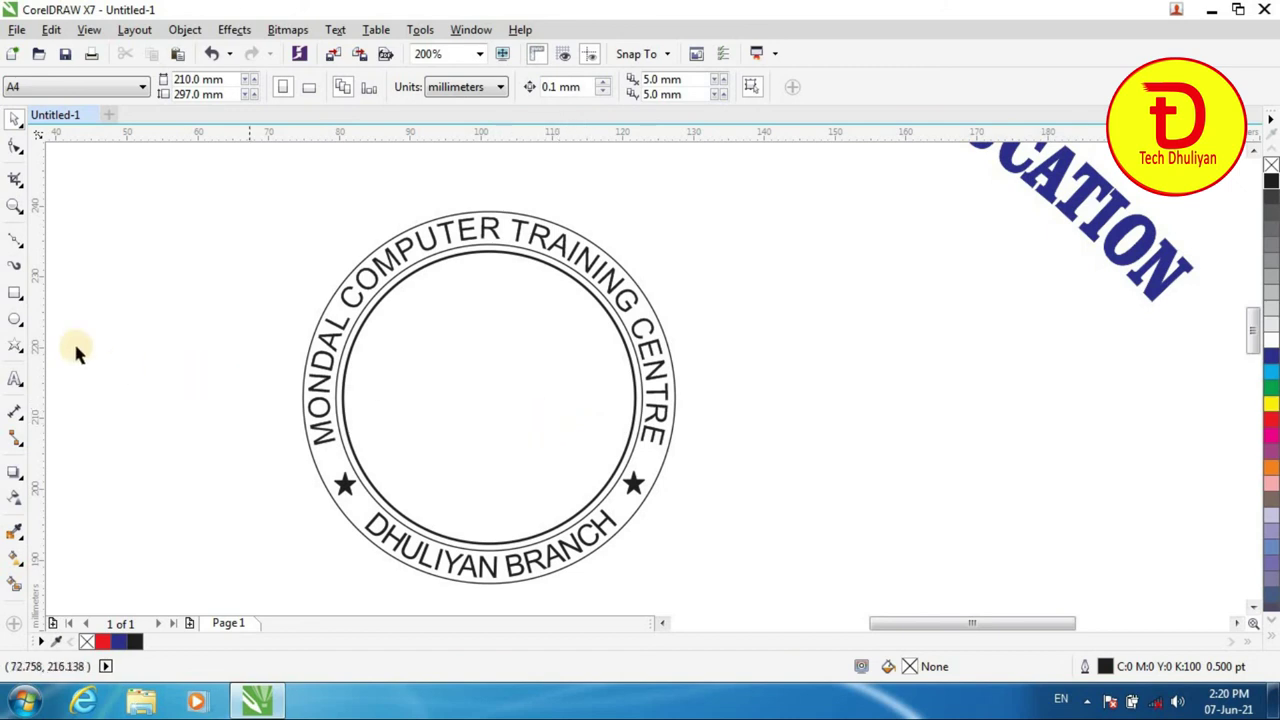
Step: Add the artistic text "ESTD. 2018" inside the inner circle
click(16, 379)
click(366, 388)
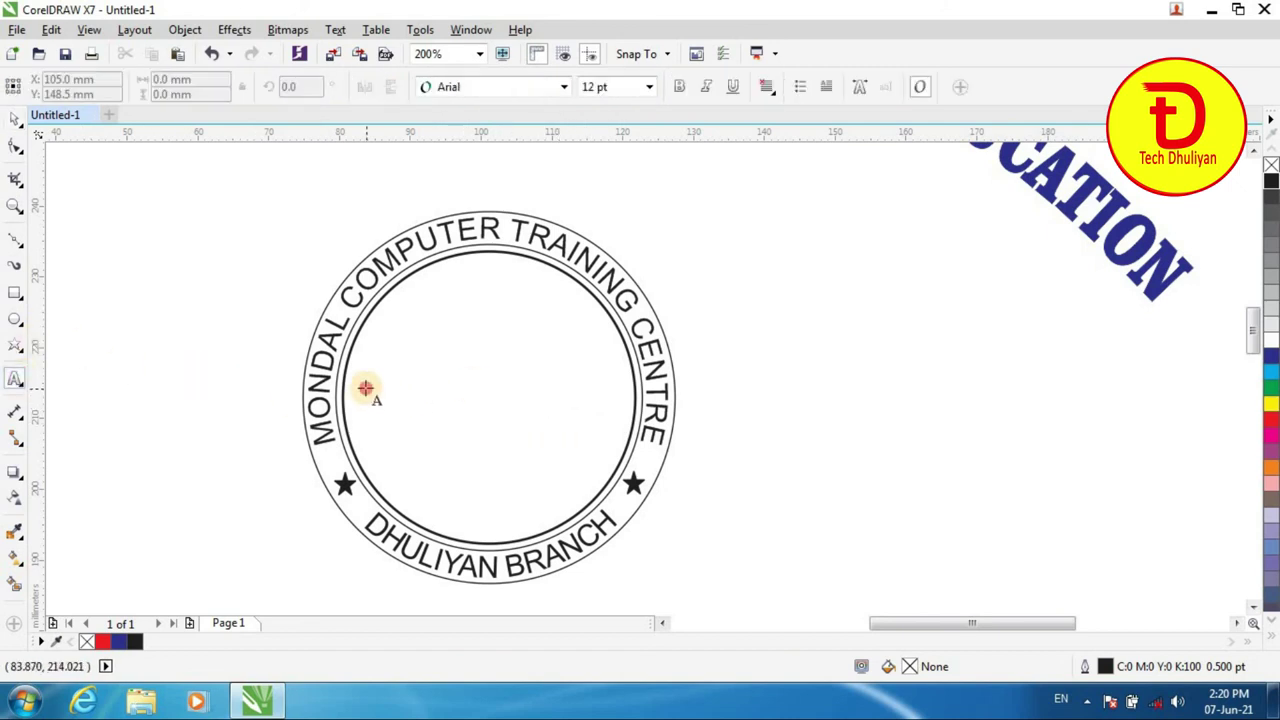
text(ESTFD)
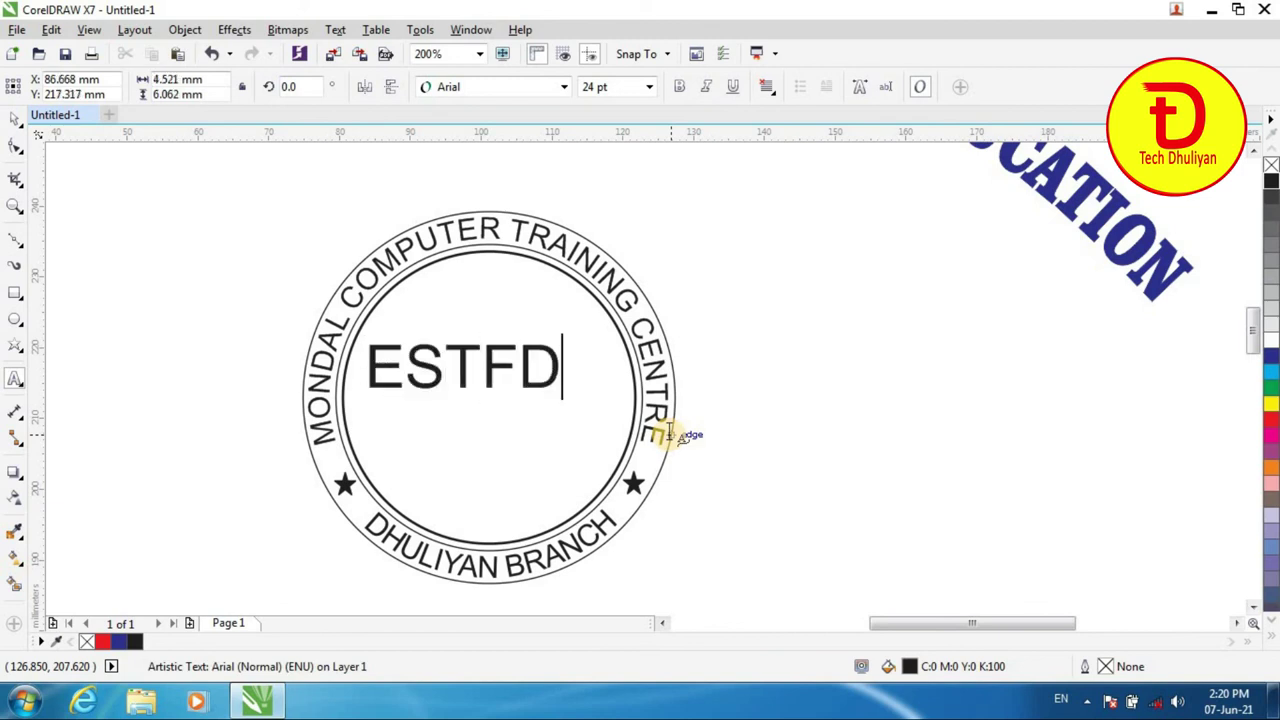
key(BackSpace)
key(BackSpace)
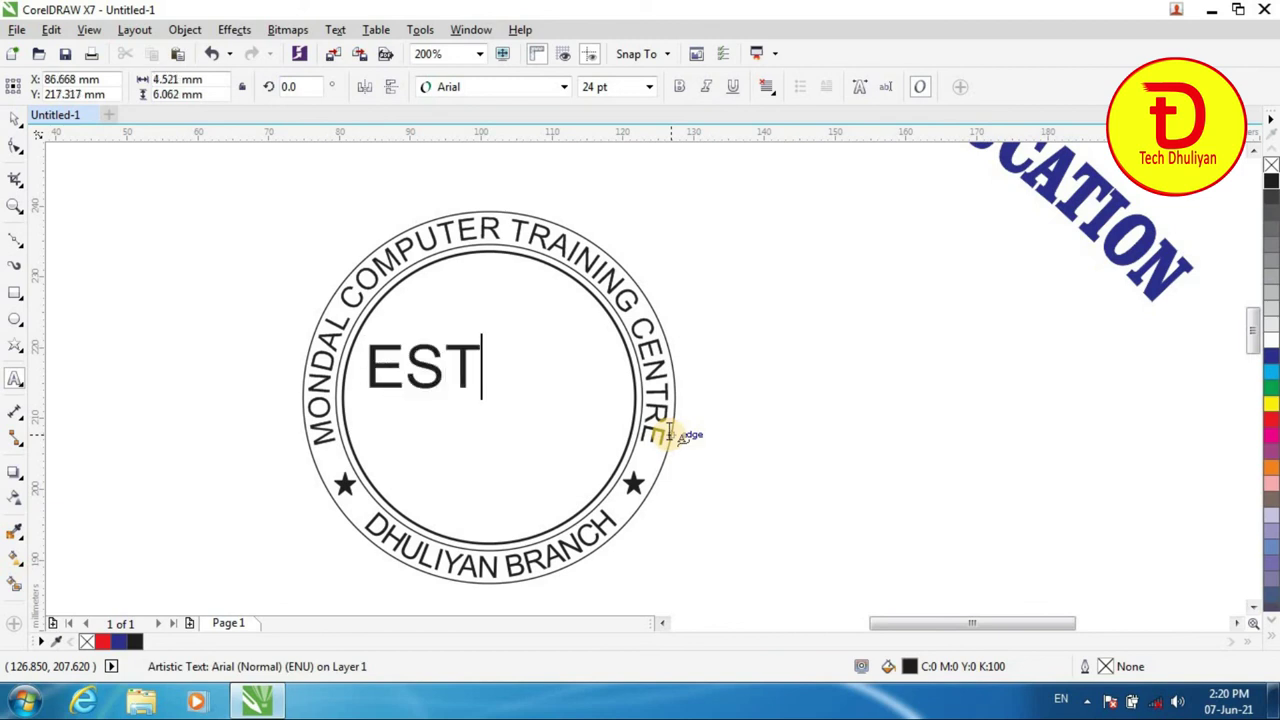
text(D. )
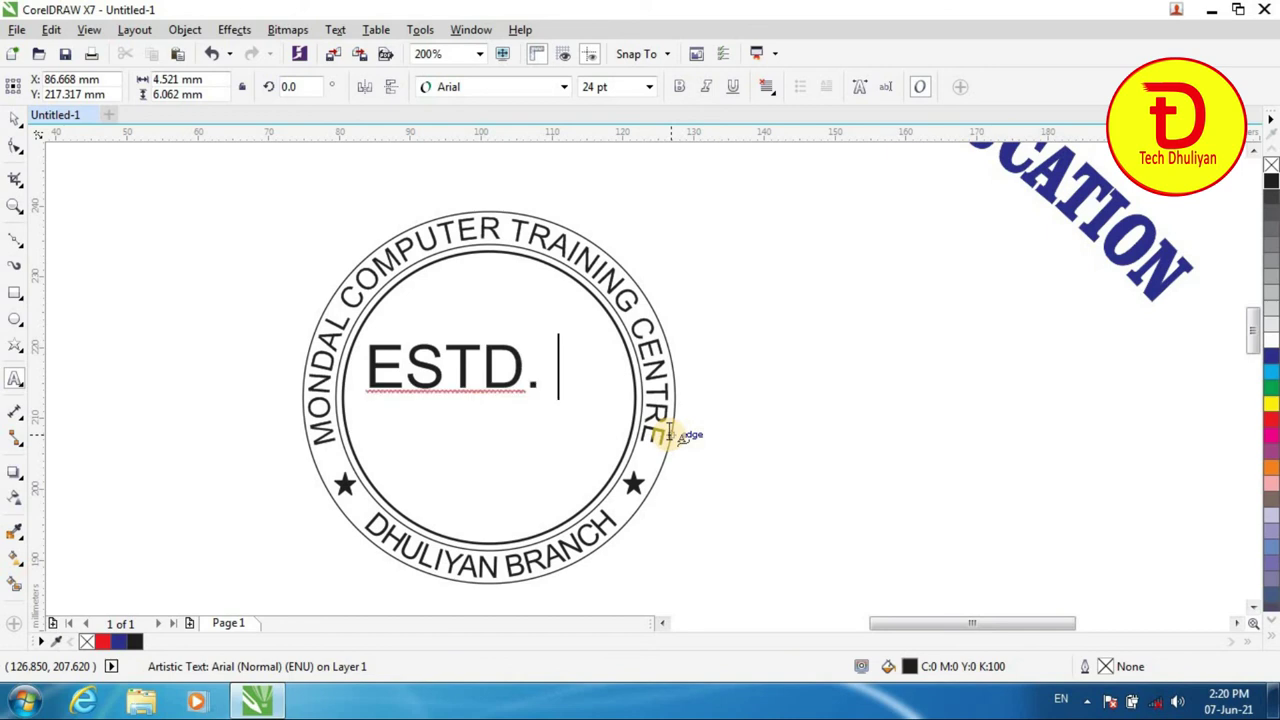
text(201)
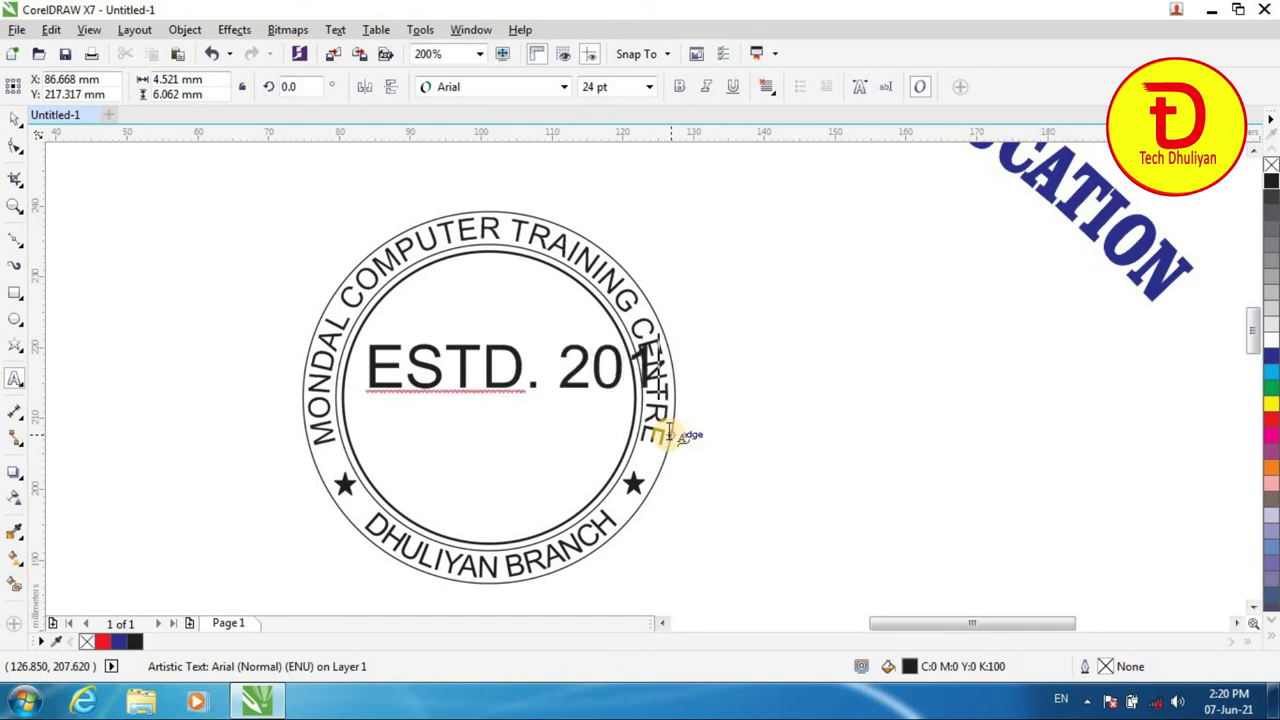
text(8)
Step: Set the "ESTD. 2018" text to 12 pt and make it bold
drag(372, 366, 703, 354)
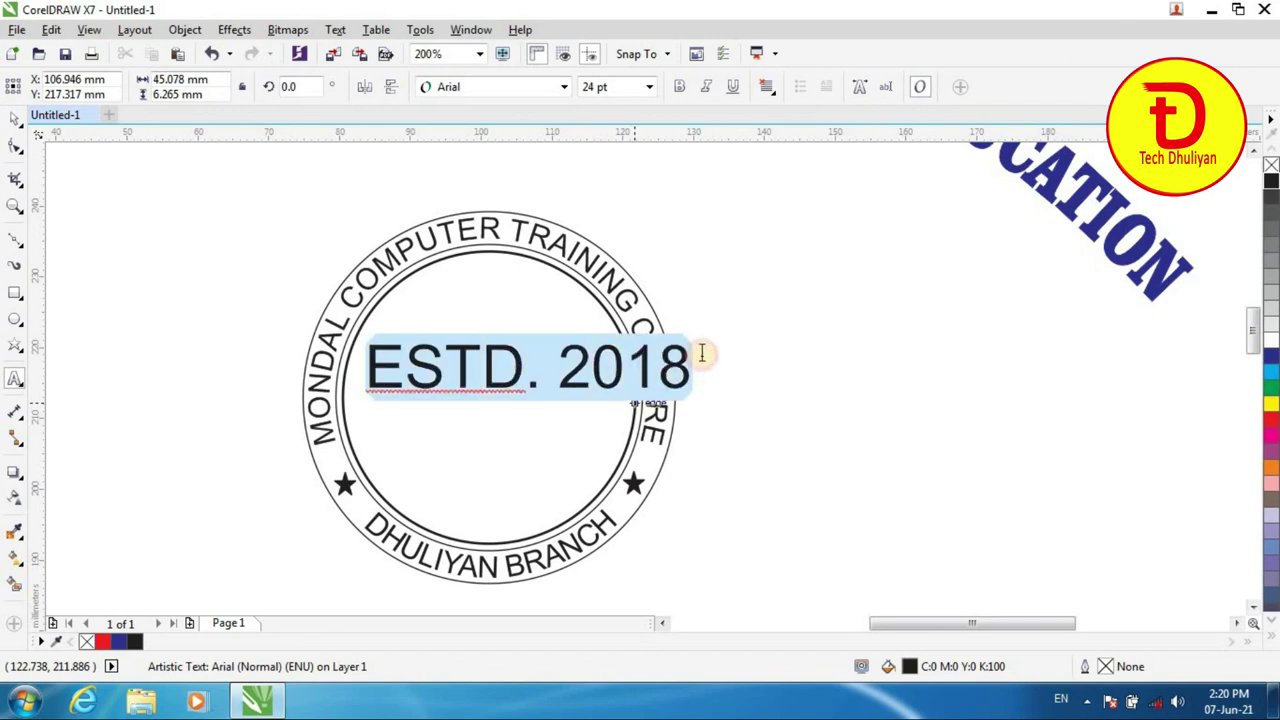
click(560, 89)
click(649, 87)
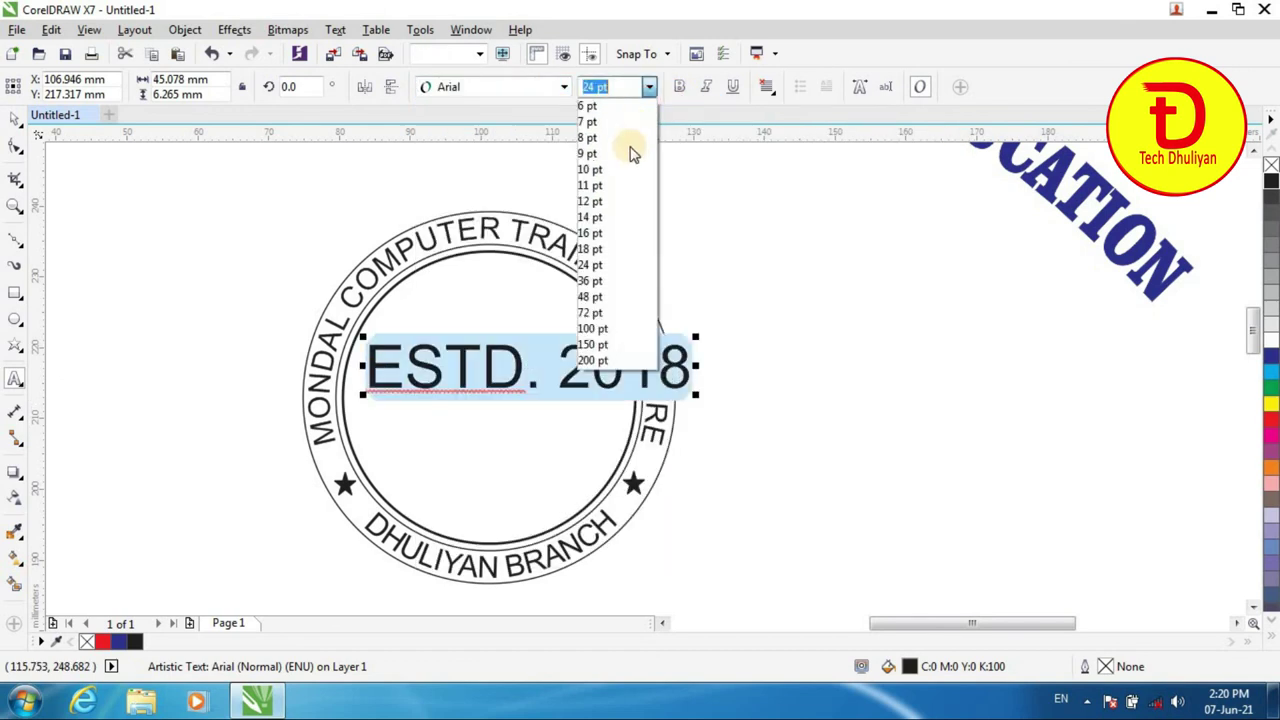
click(592, 202)
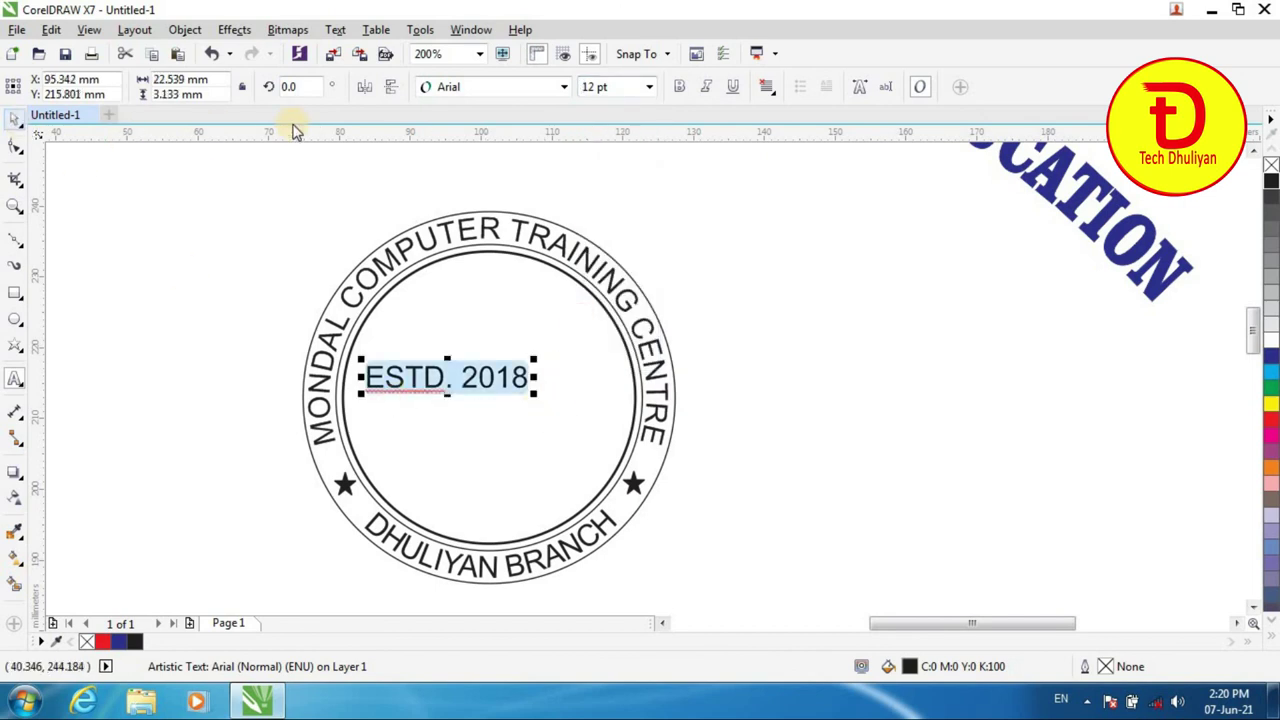
click(679, 87)
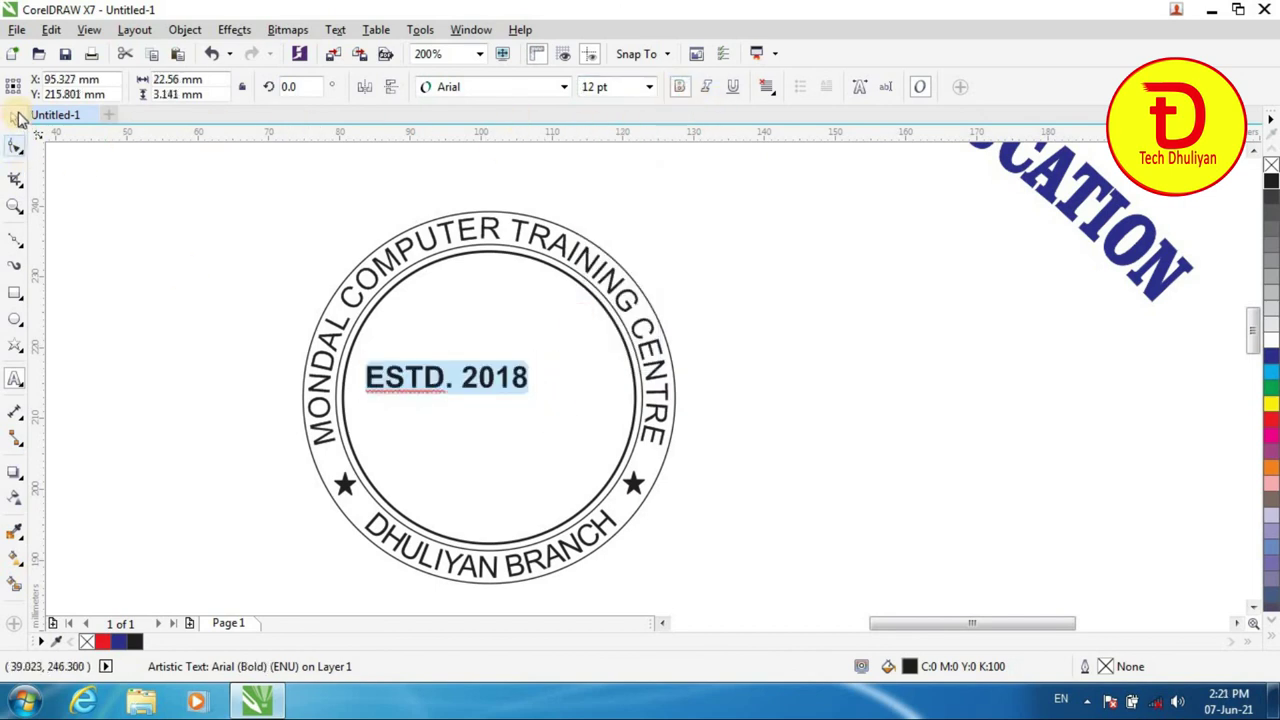
Step: Move the "ESTD. 2018" text to the centre of the circular emblem, and deselect it
click(17, 118)
drag(529, 380, 556, 397)
click(791, 411)
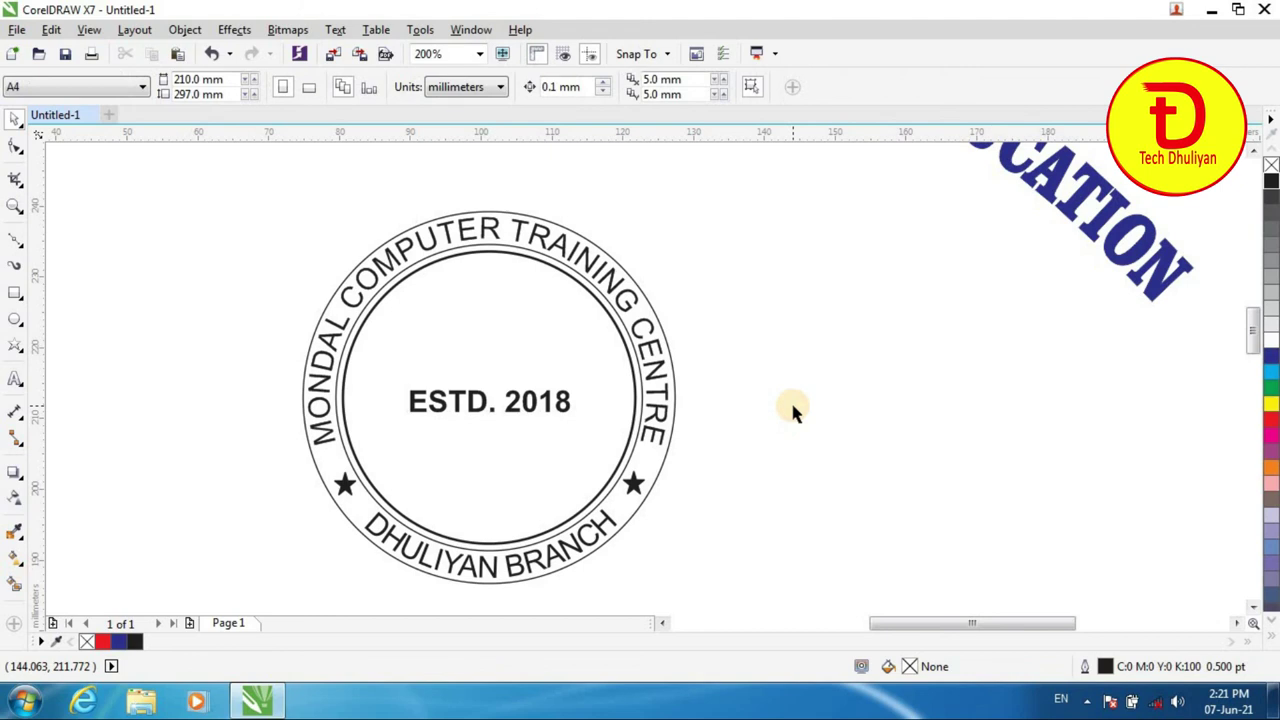